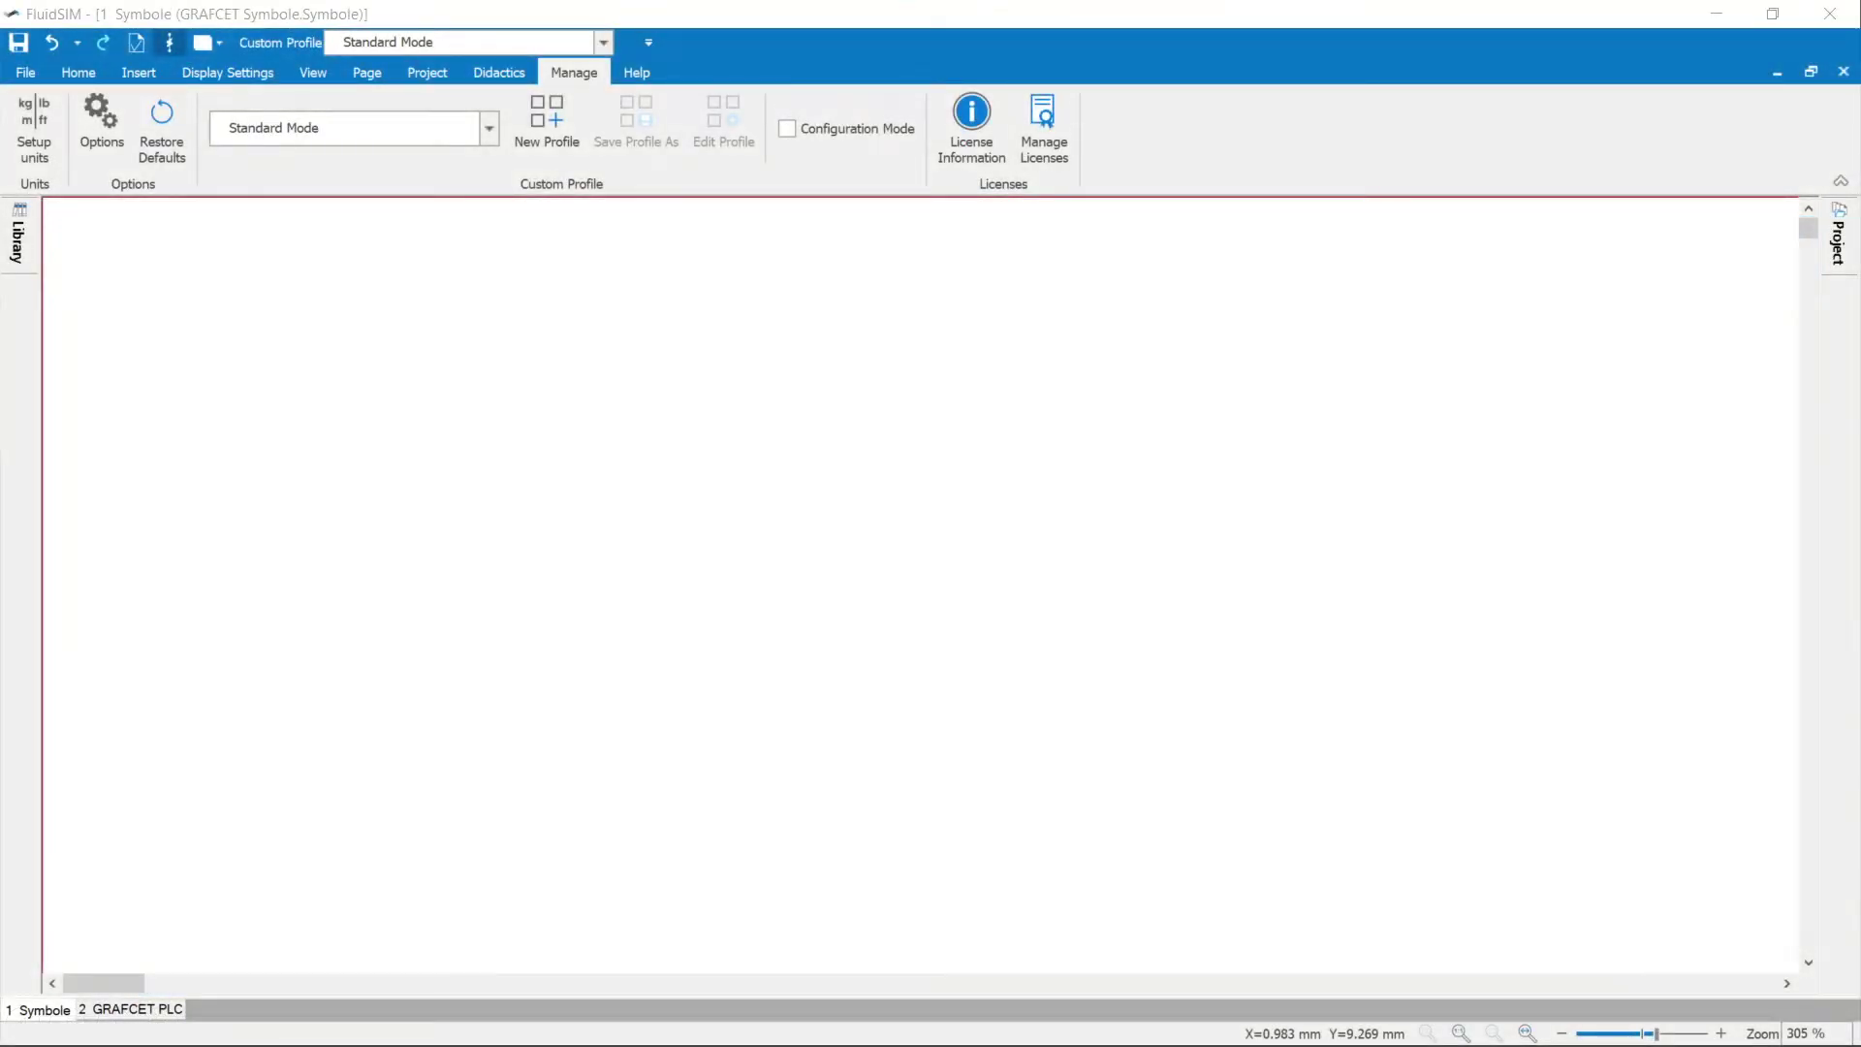
- Place a GRAFCET step, a transition below it and an action to its right
left_click(17, 237)
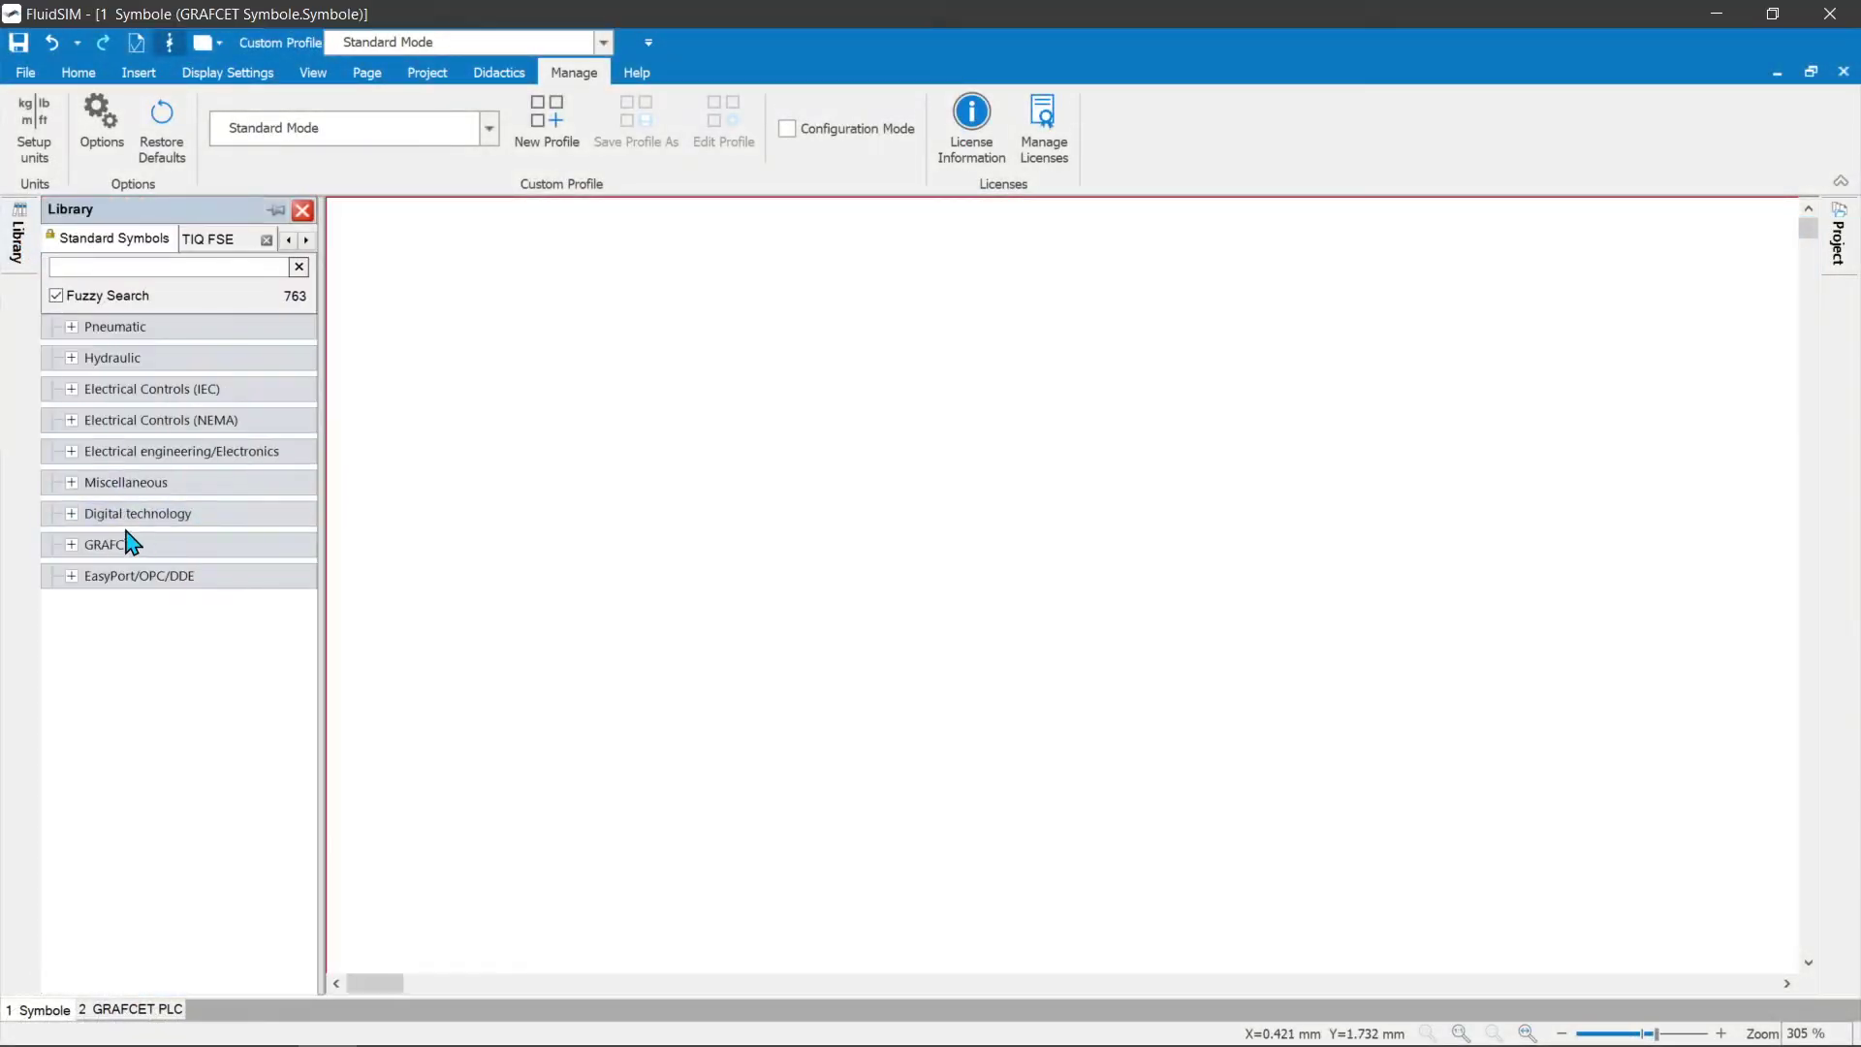
left_click(71, 546)
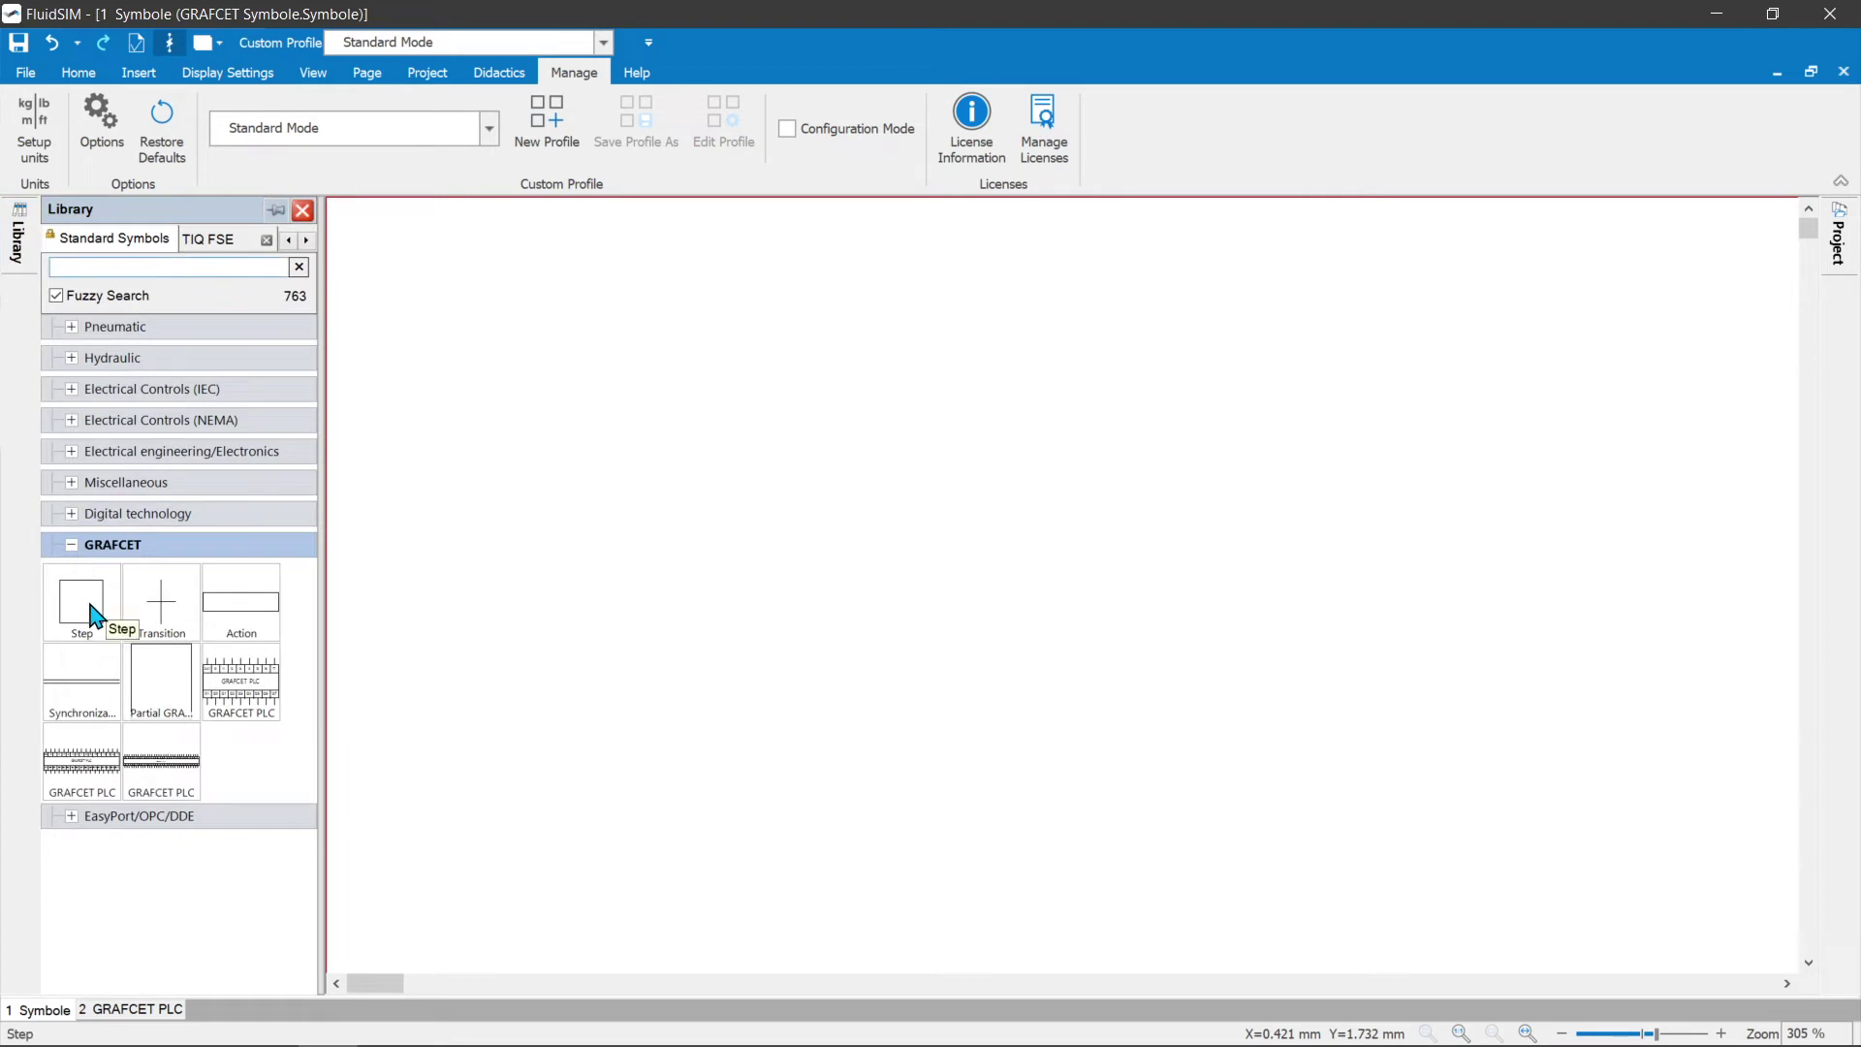
left_click_drag(92, 615, 760, 382)
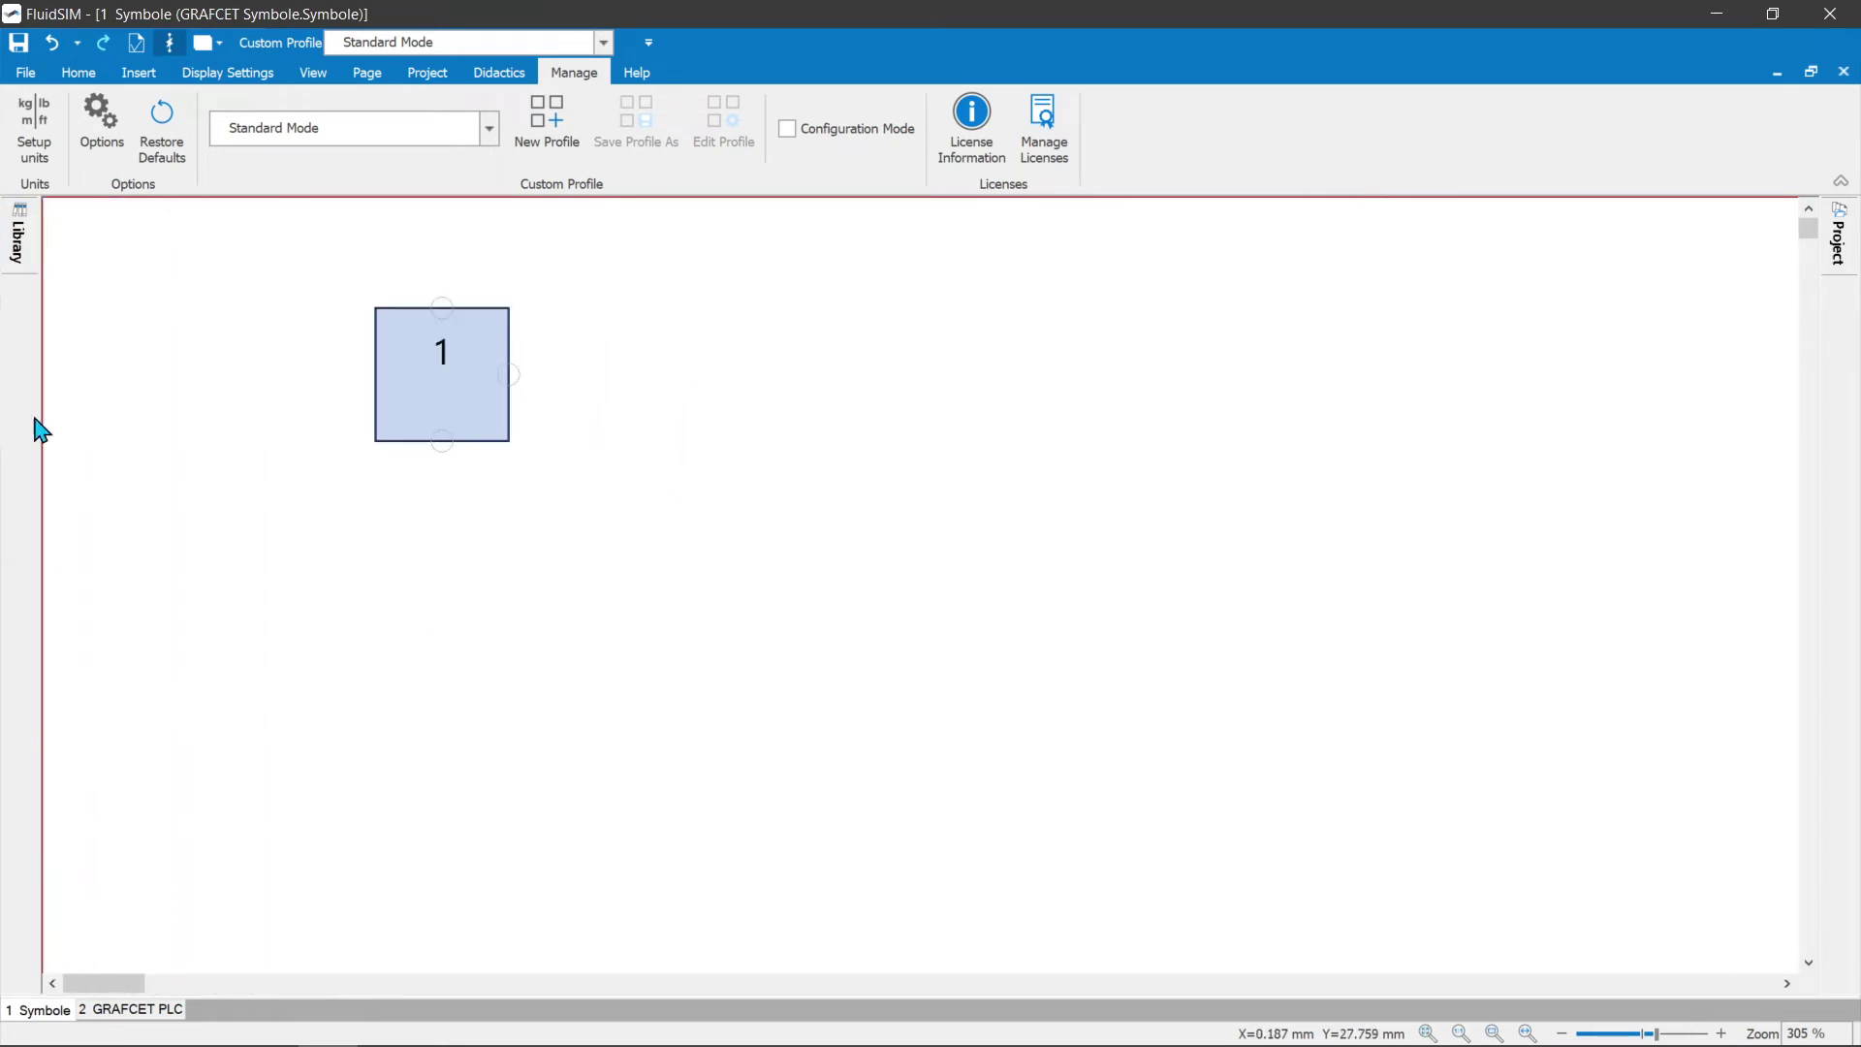
left_click(29, 254)
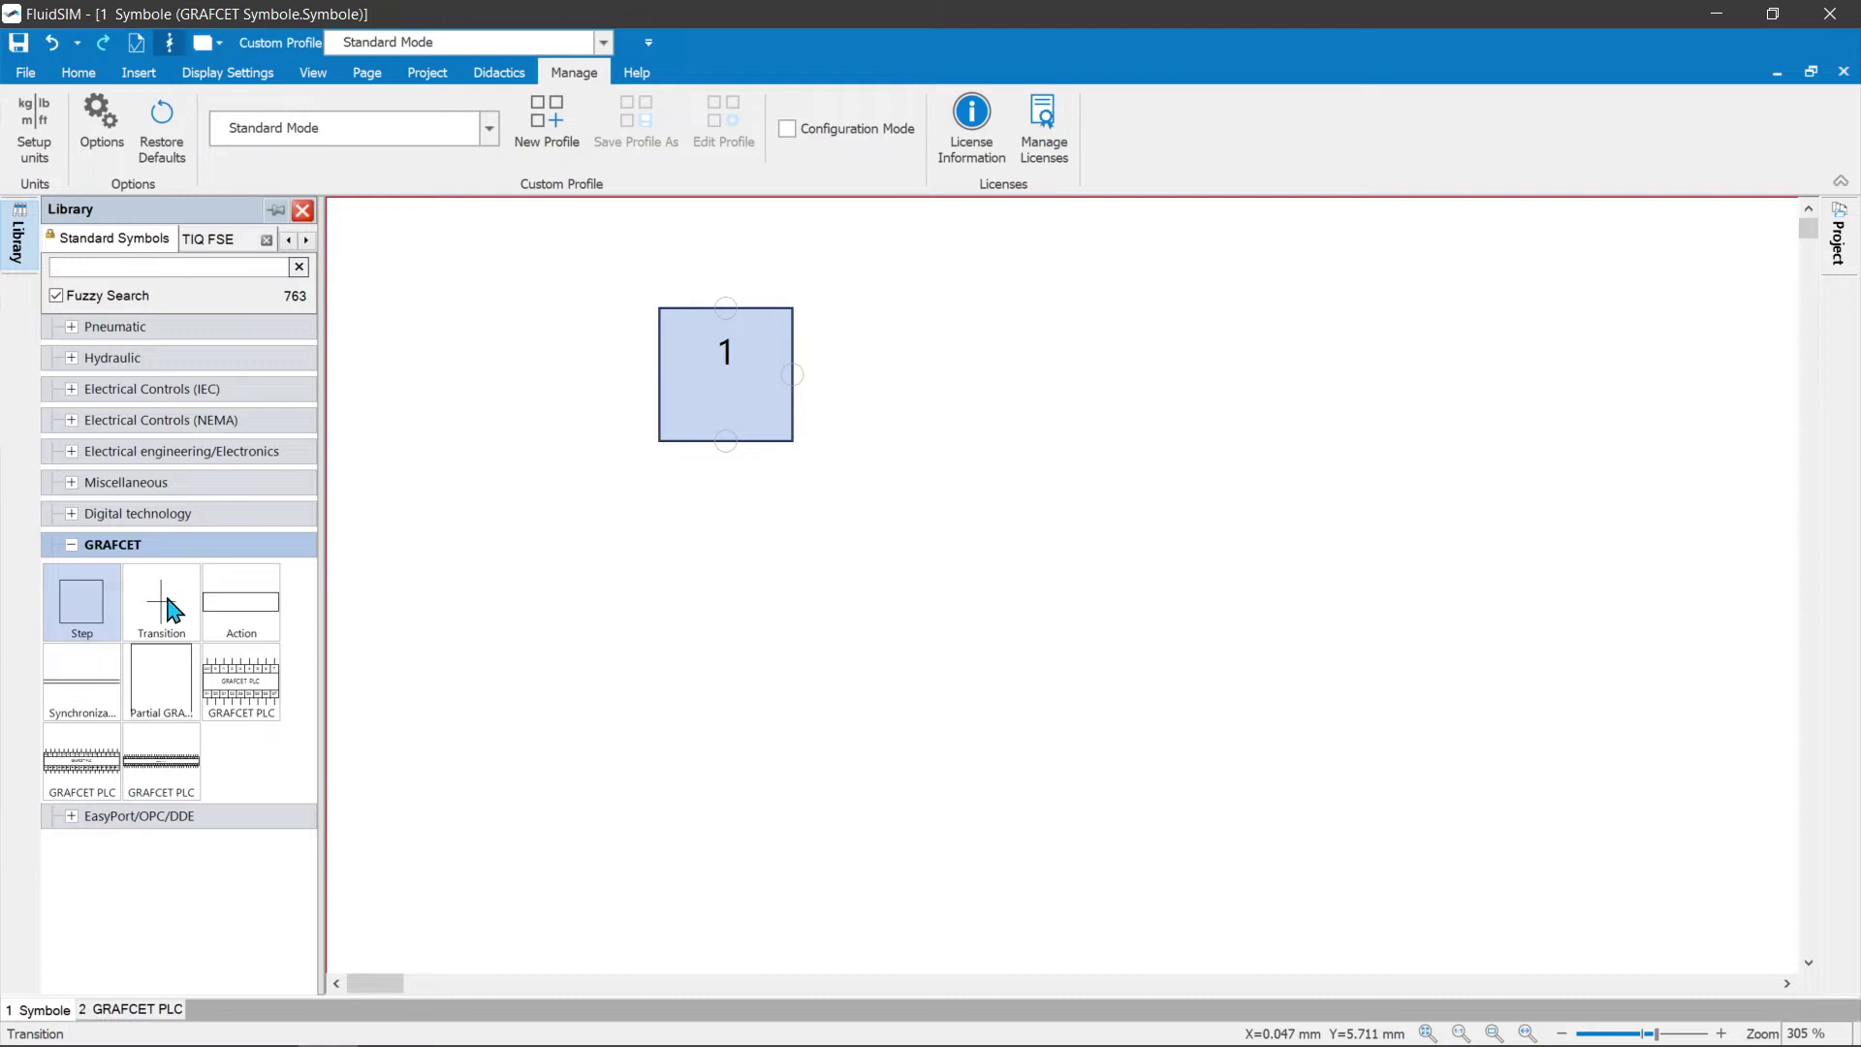
left_click_drag(173, 608, 735, 576)
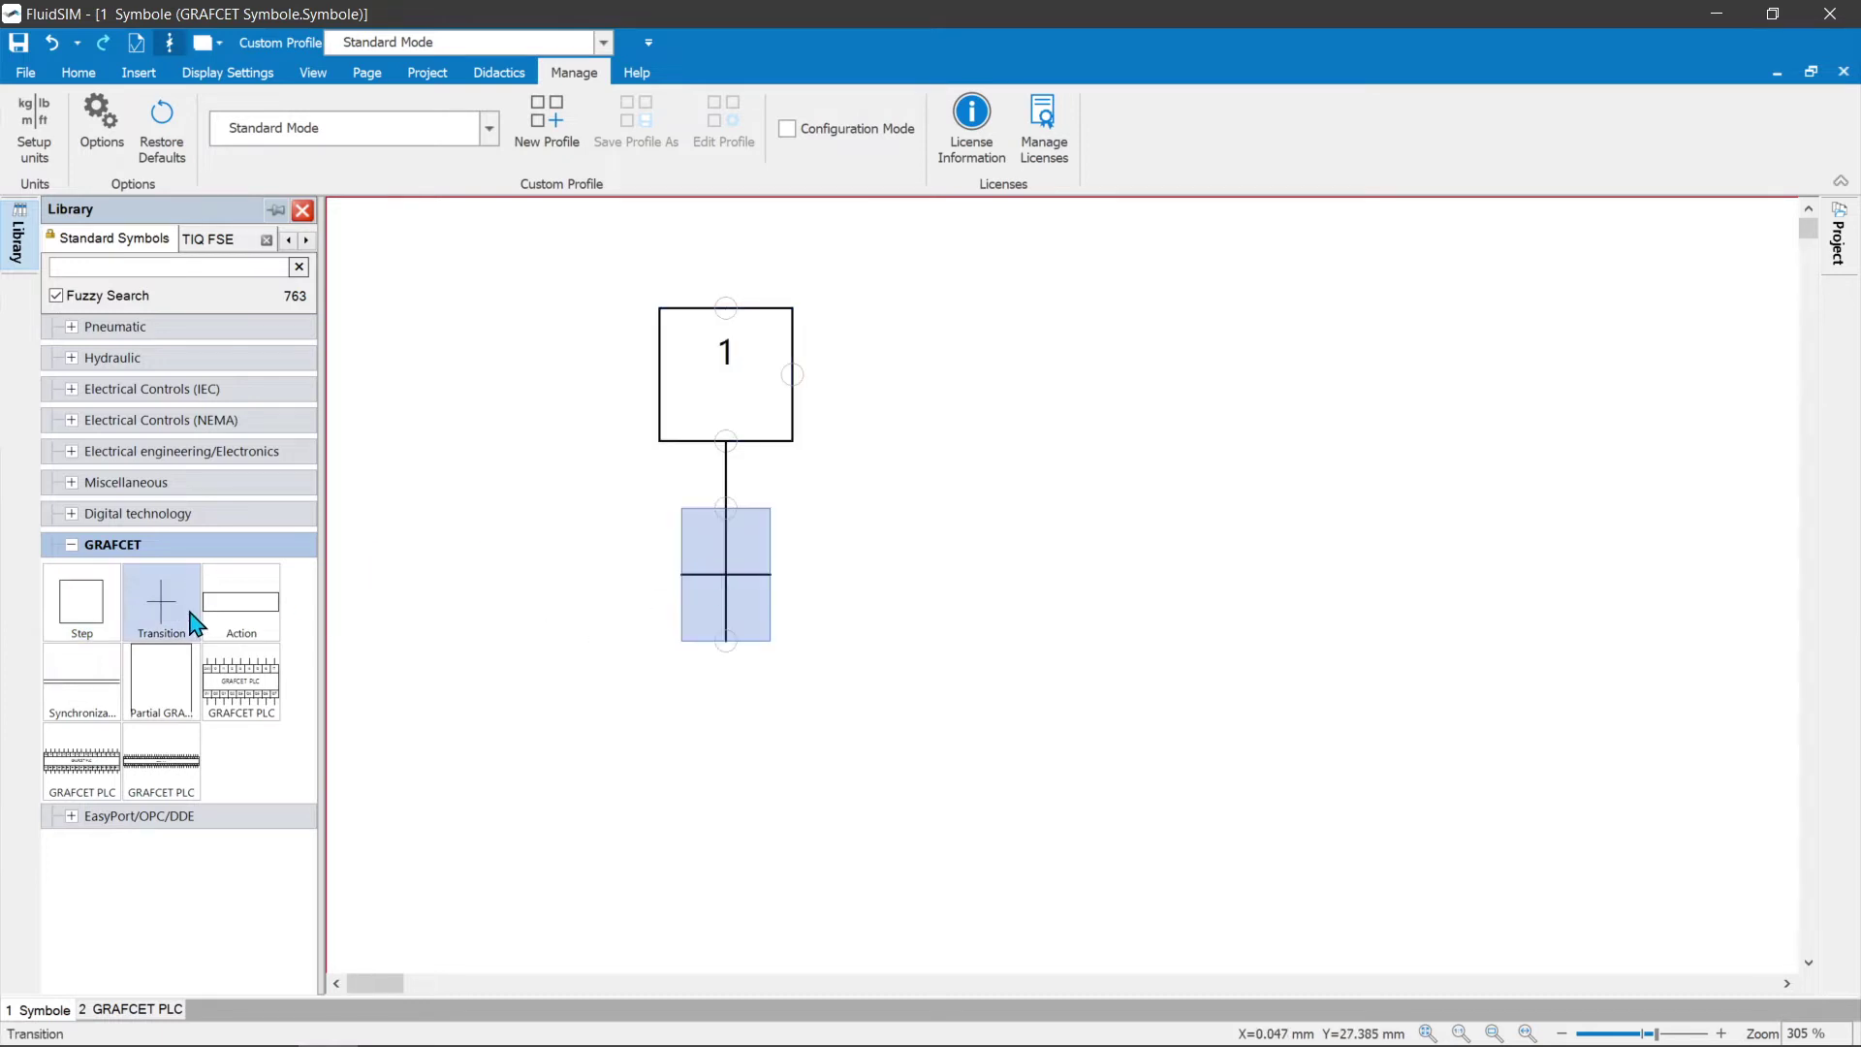
left_click_drag(237, 607, 1147, 370)
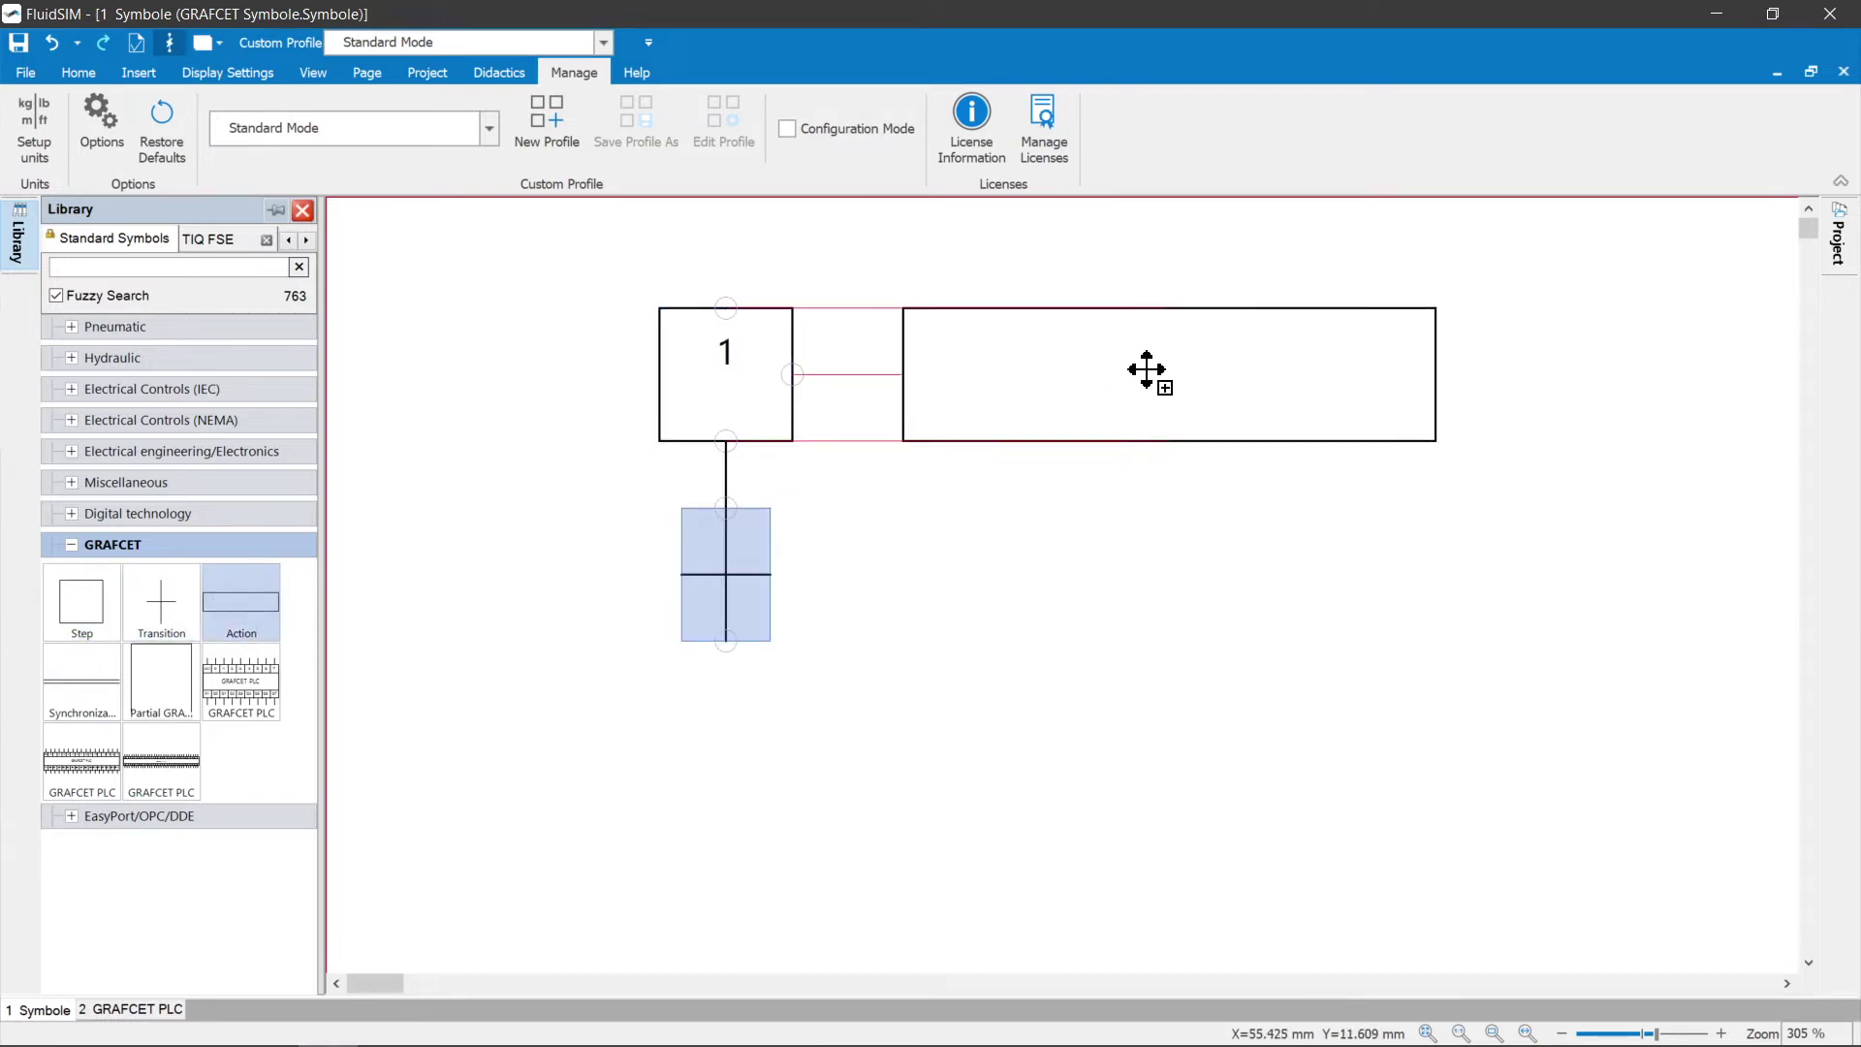
- Make step 1 an initial step, then go to the GRAFCET PLC page
double_click(760, 403)
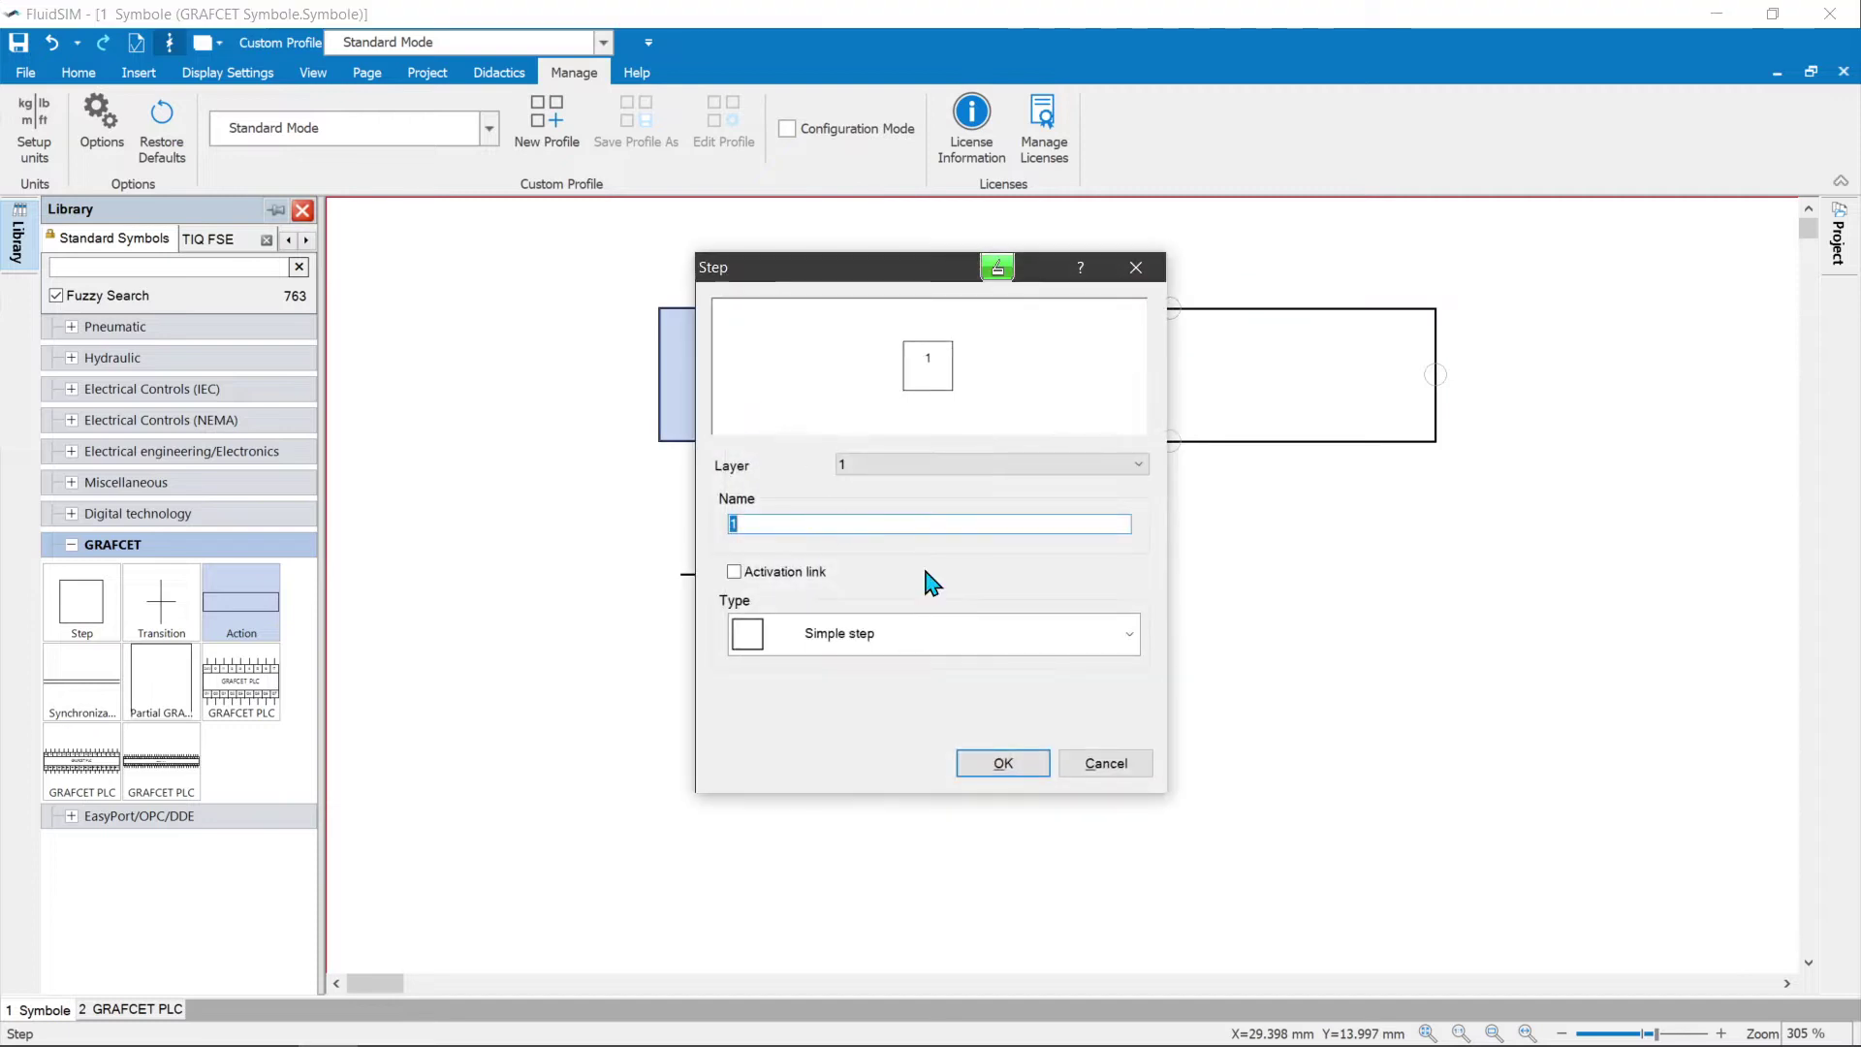
left_click(1129, 635)
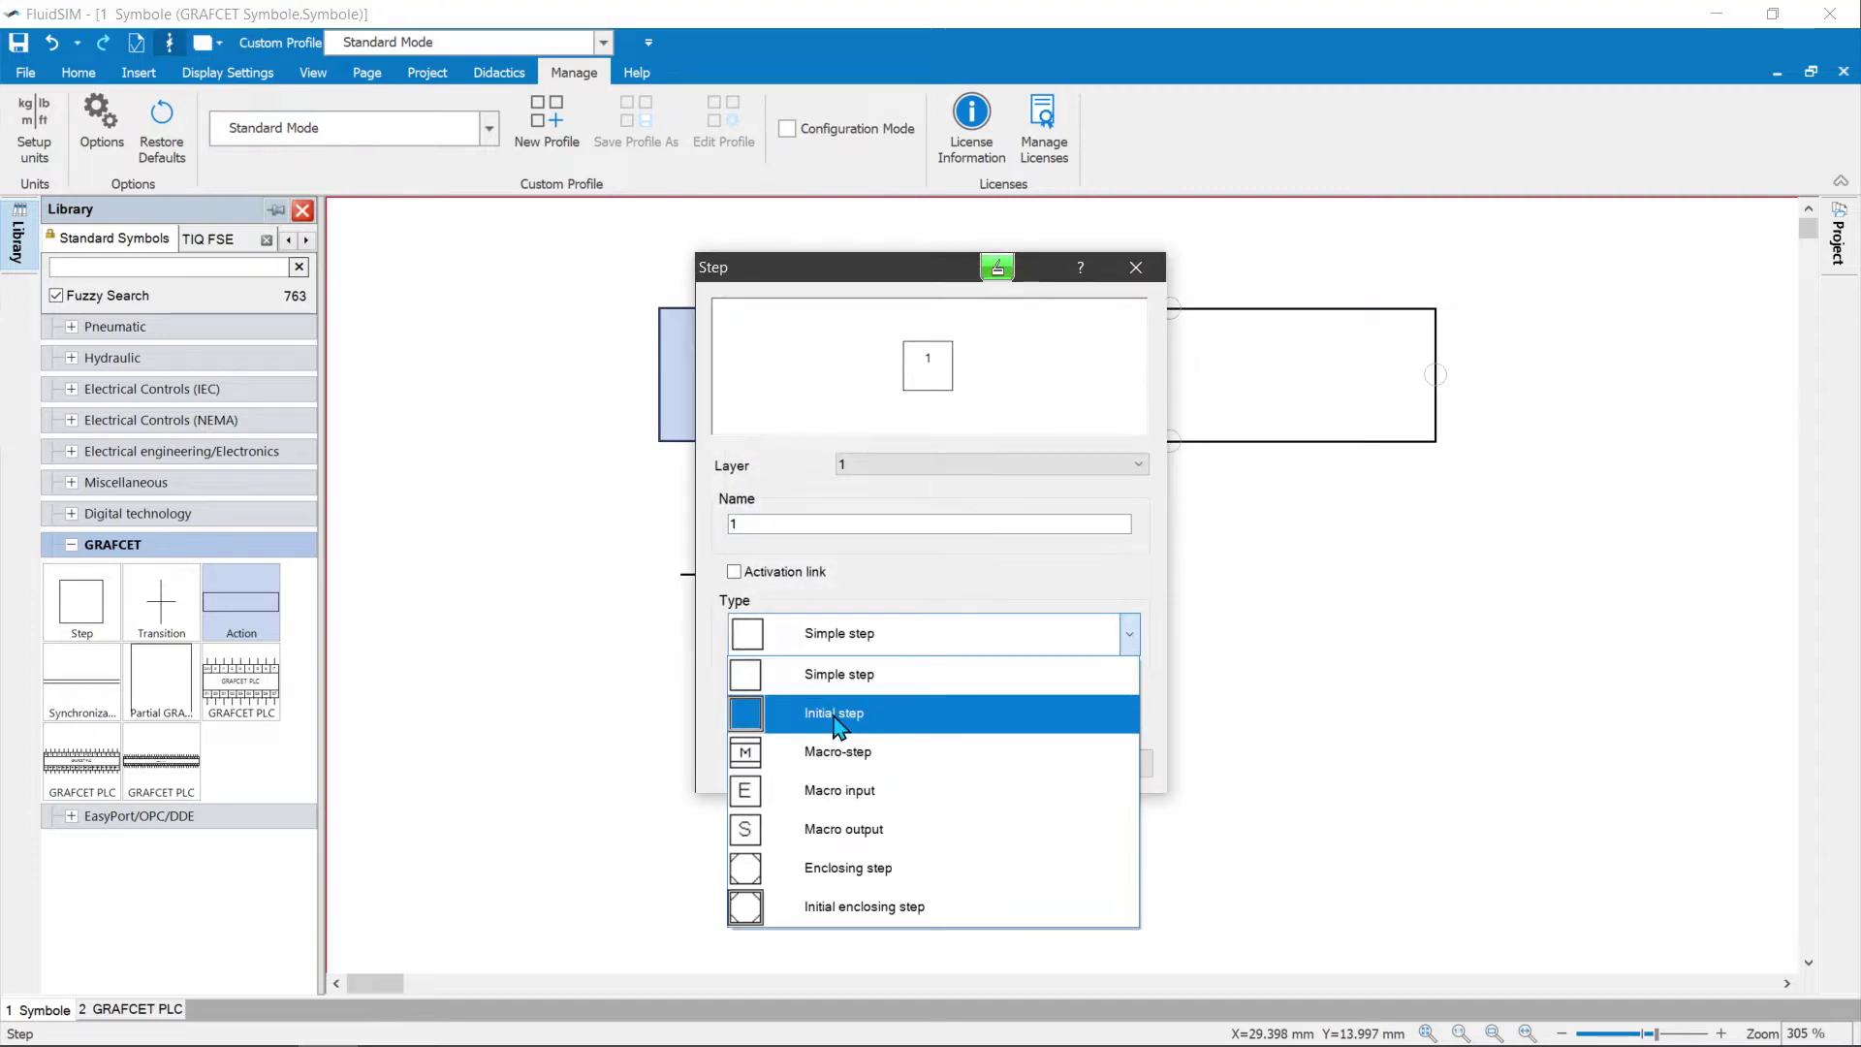
left_click(836, 722)
left_click(1002, 765)
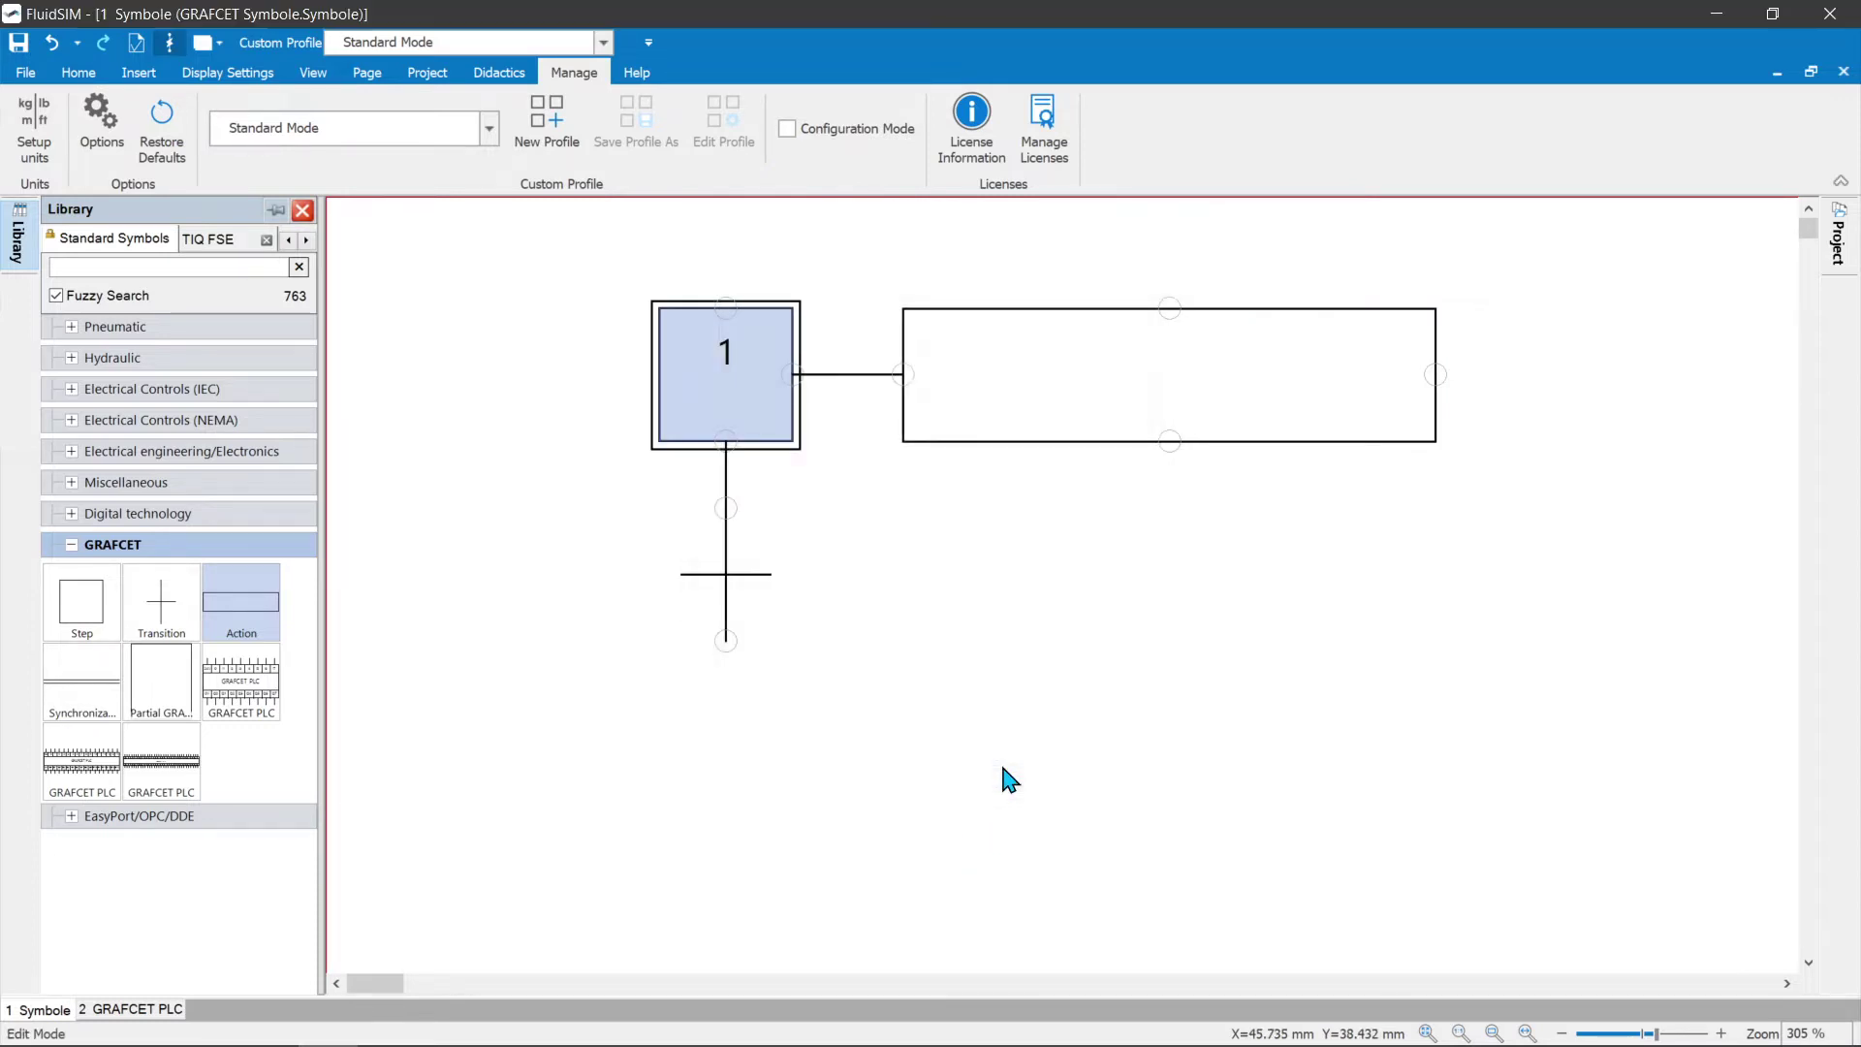
left_click(114, 1013)
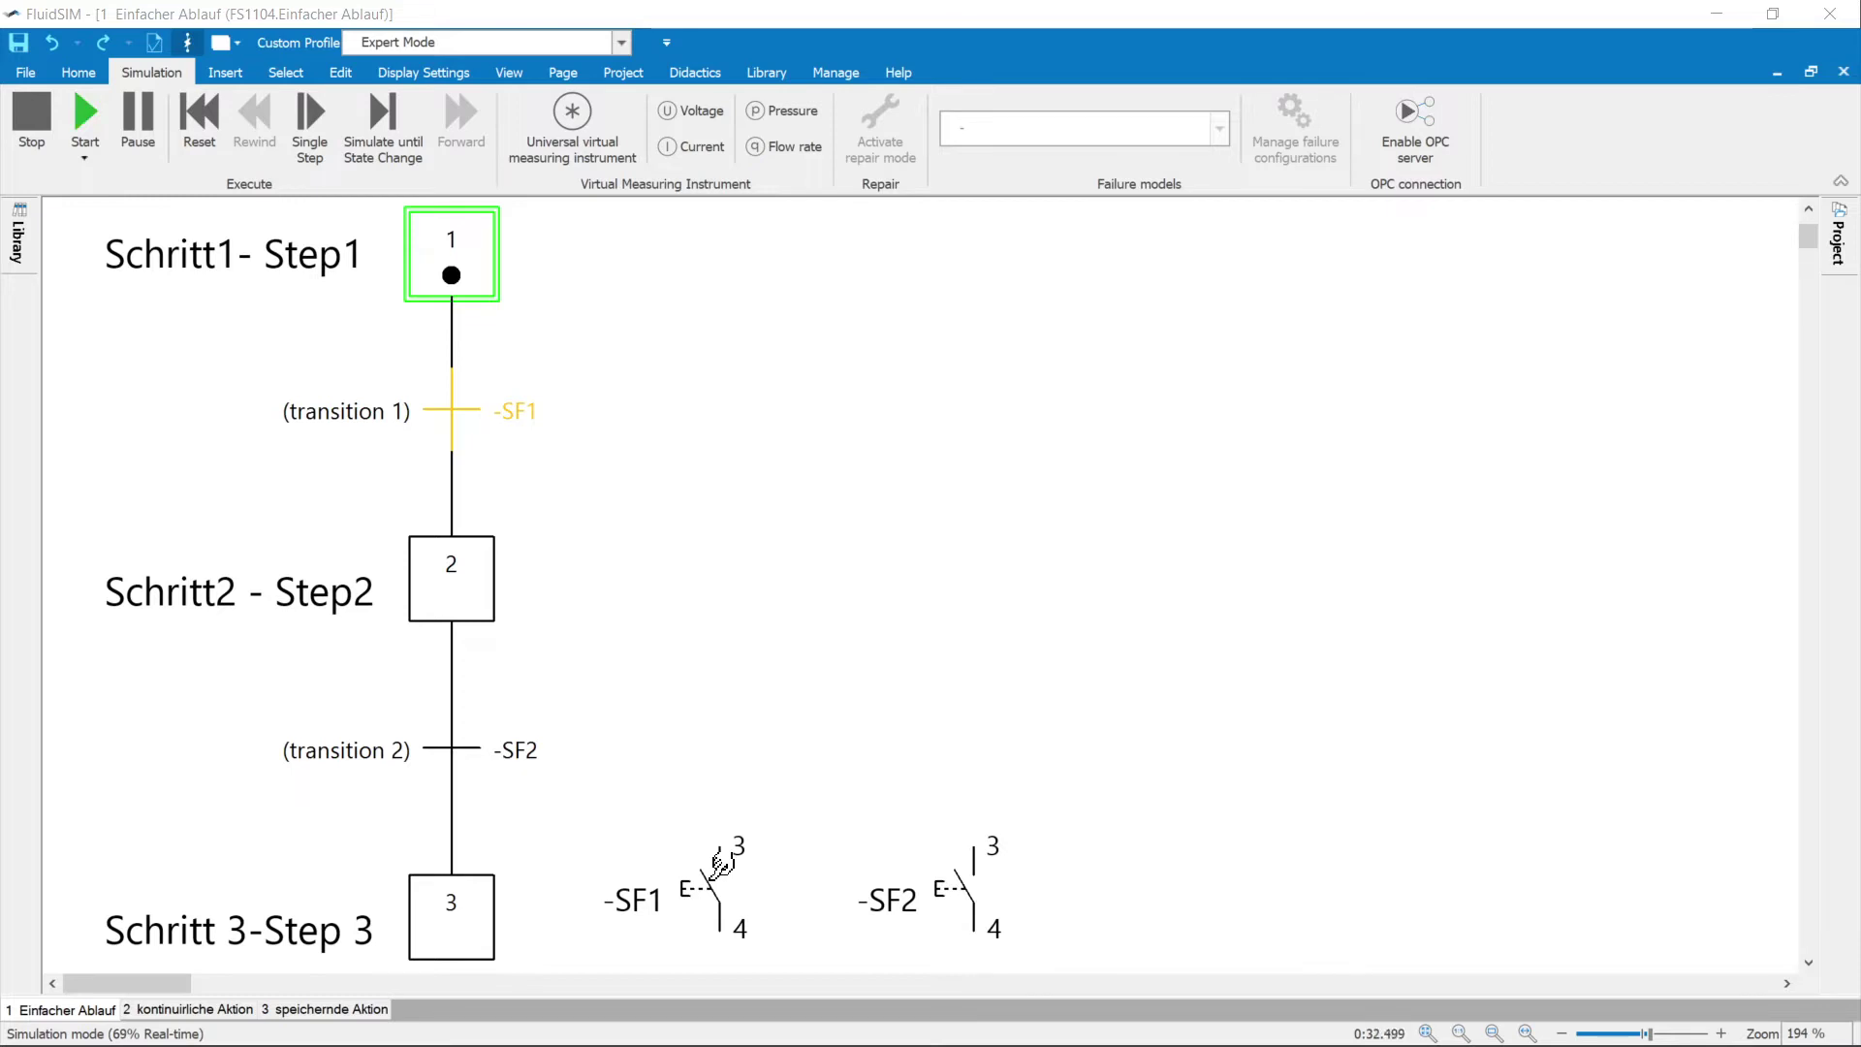
- Actuate switch -SF1 in the running simulation to advance from step 1 to step 2
left_click(719, 863)
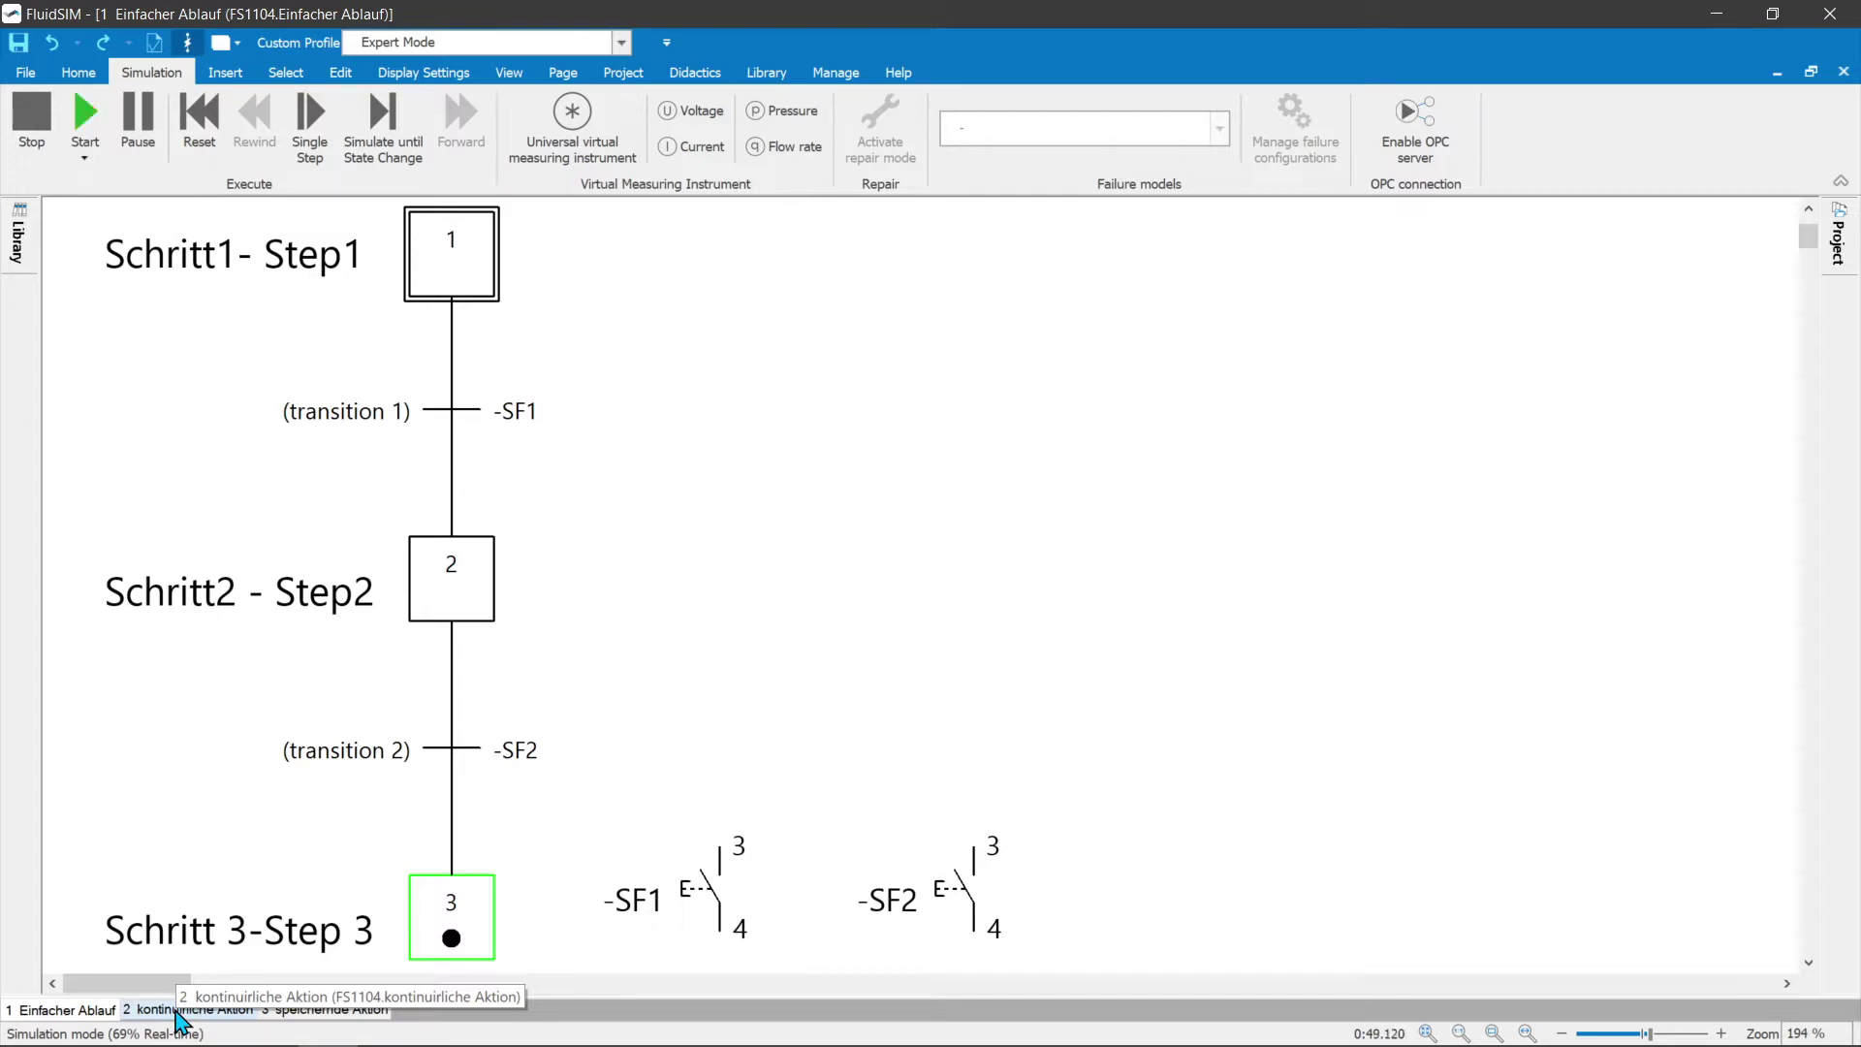
- Simulate the kontinuirliche Aktion and speichernde Aktion sheets by pressing -SF3 and -SF4
left_click(179, 1011)
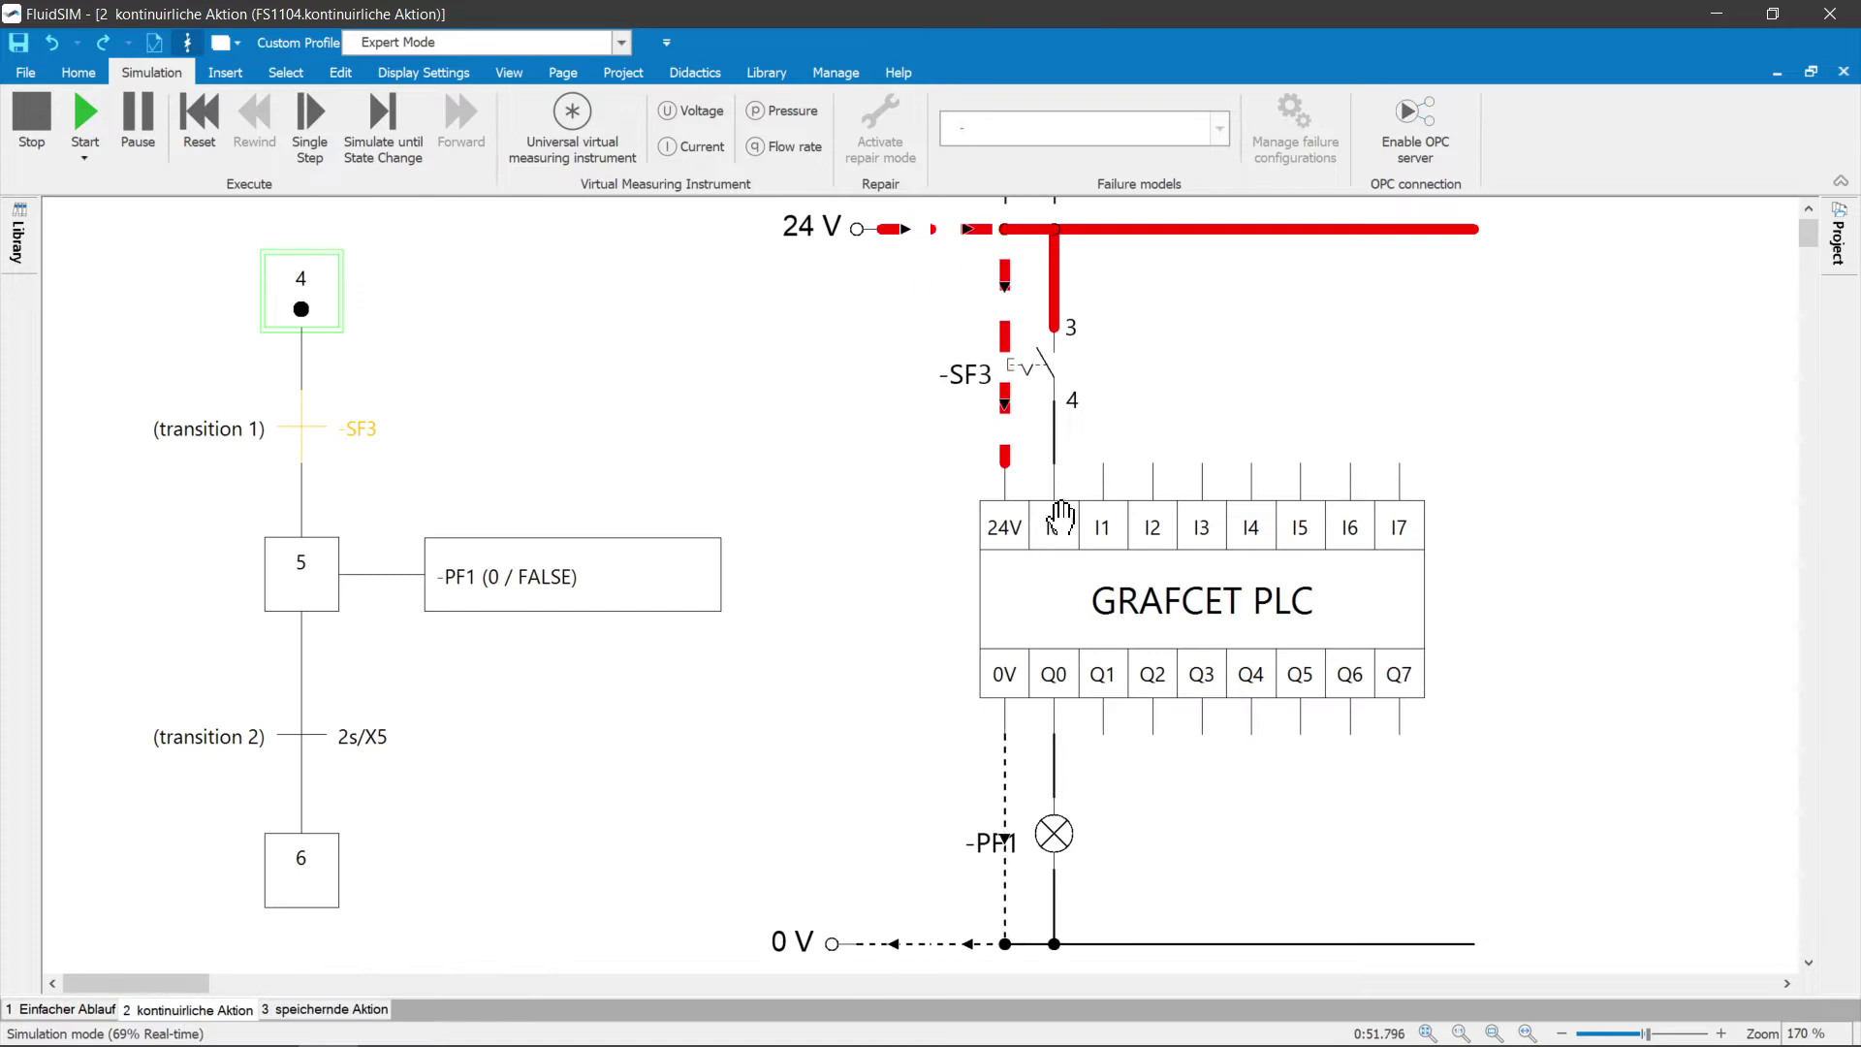
left_click(1056, 344)
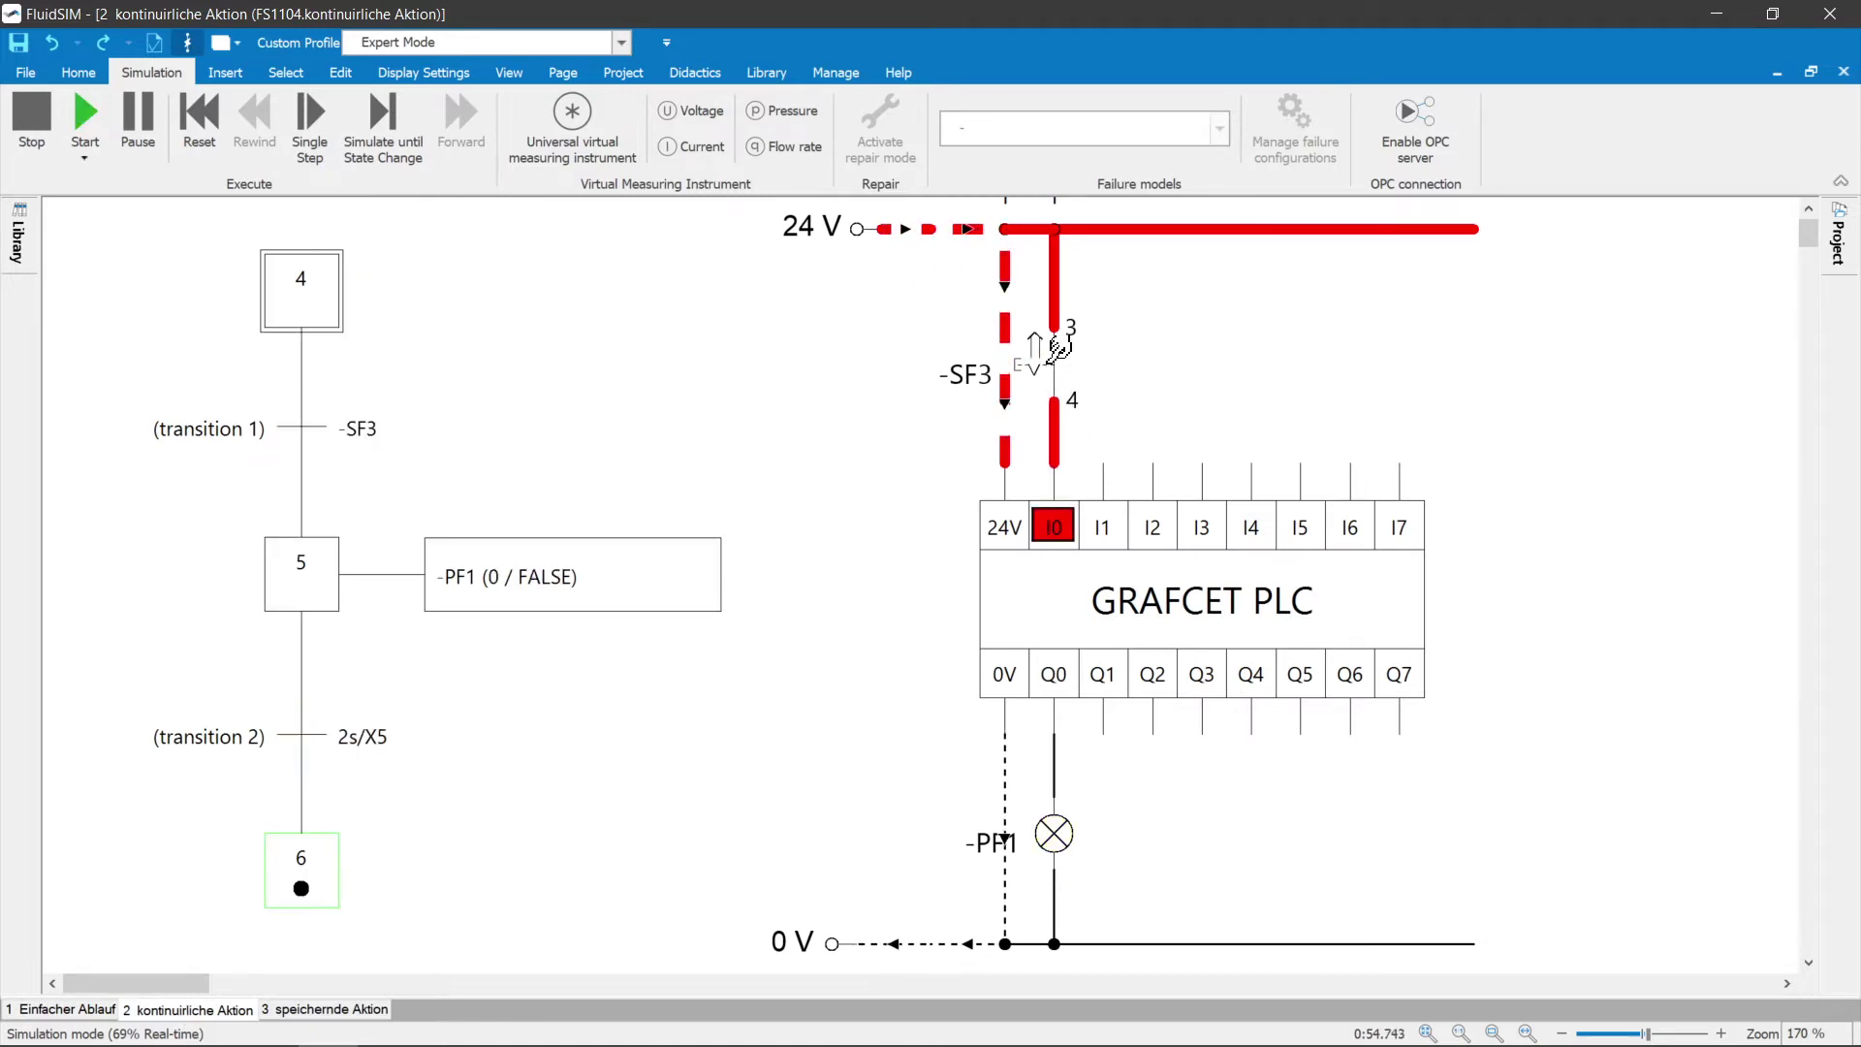
left_click(332, 1008)
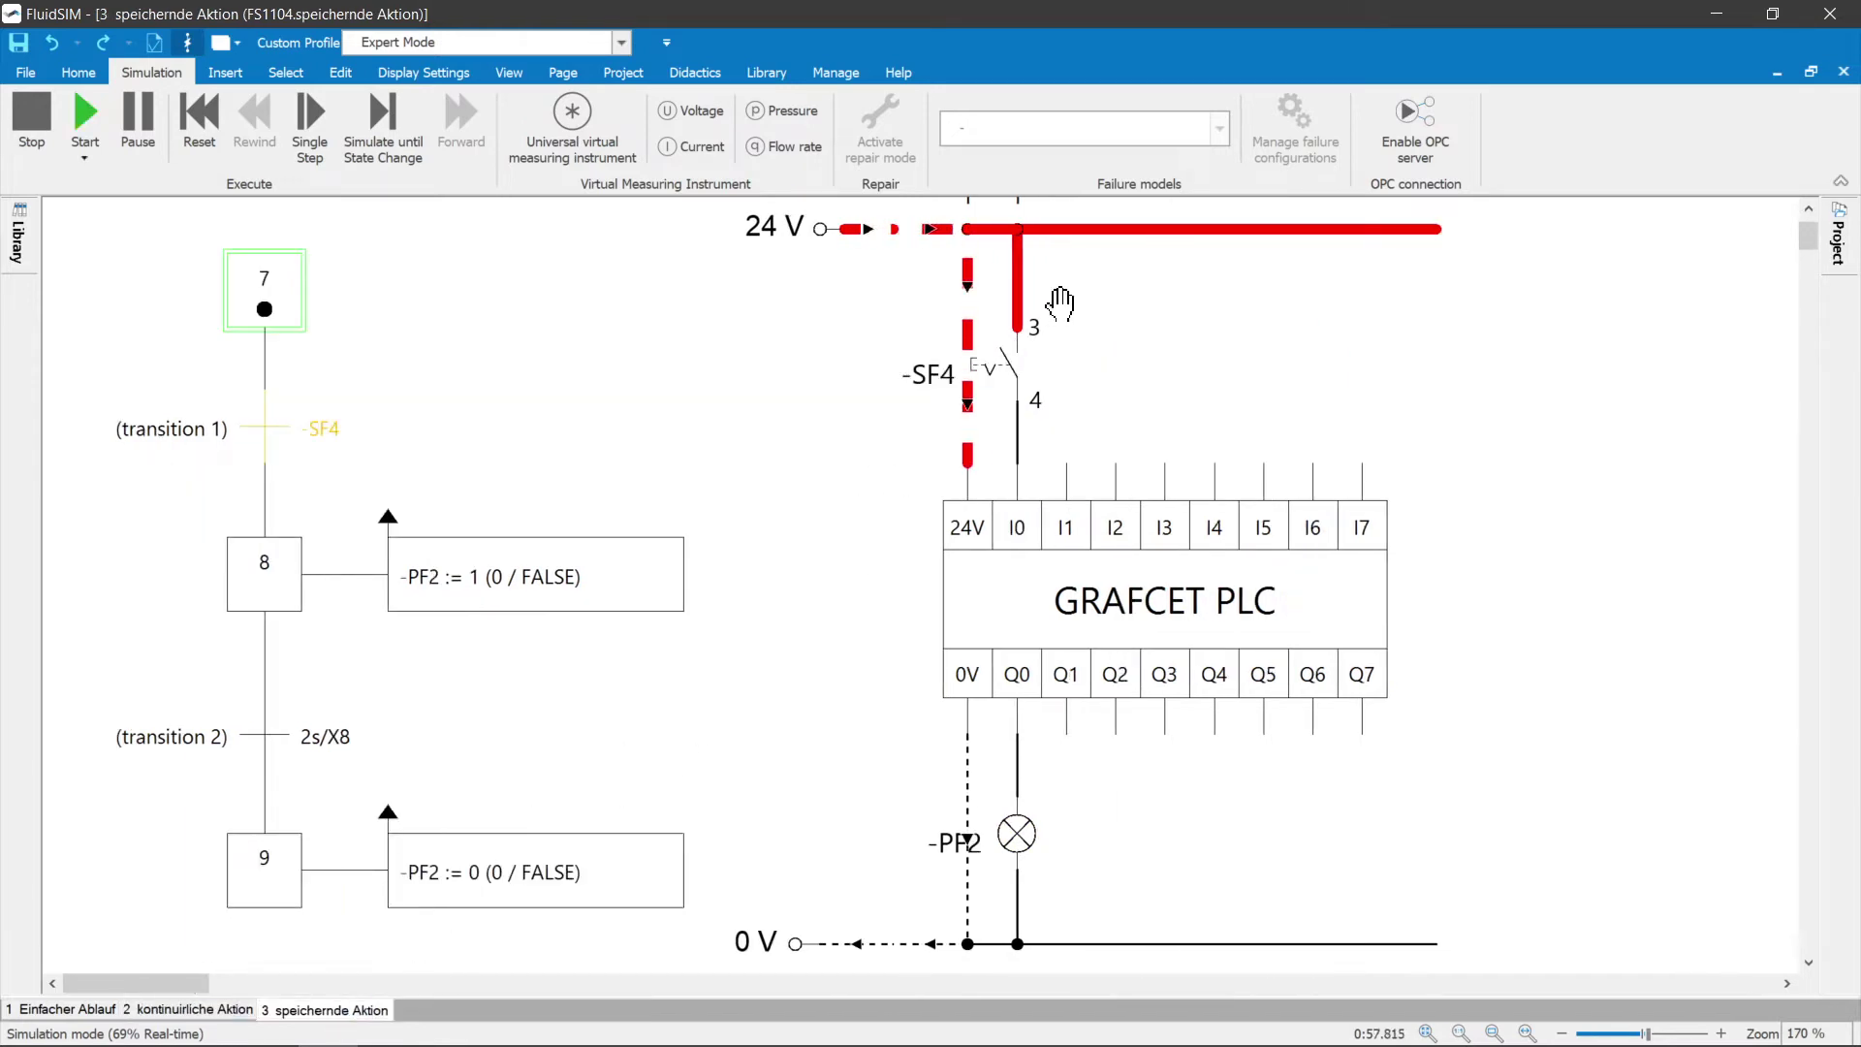
left_click(1011, 347)
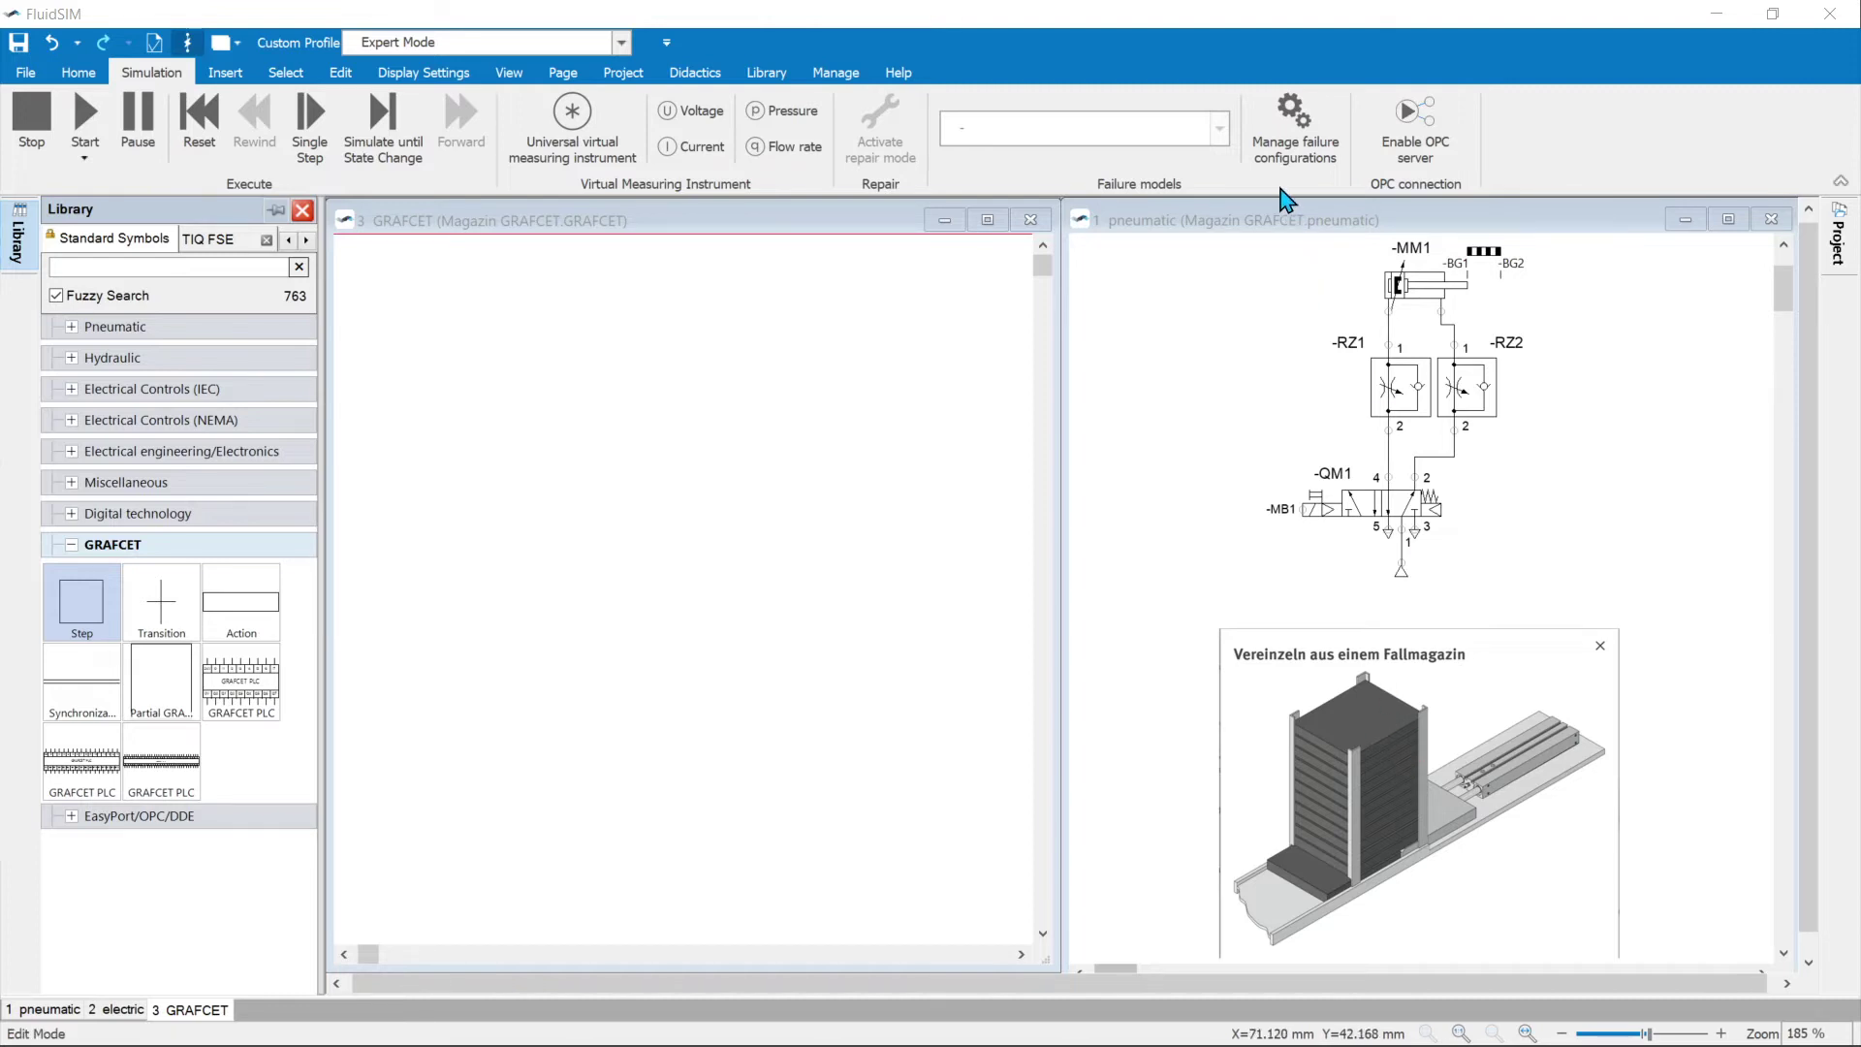
- Shrink the pneumatic circuit window from its top edge to reveal the electric circuit window, and activate it
left_click(1267, 219)
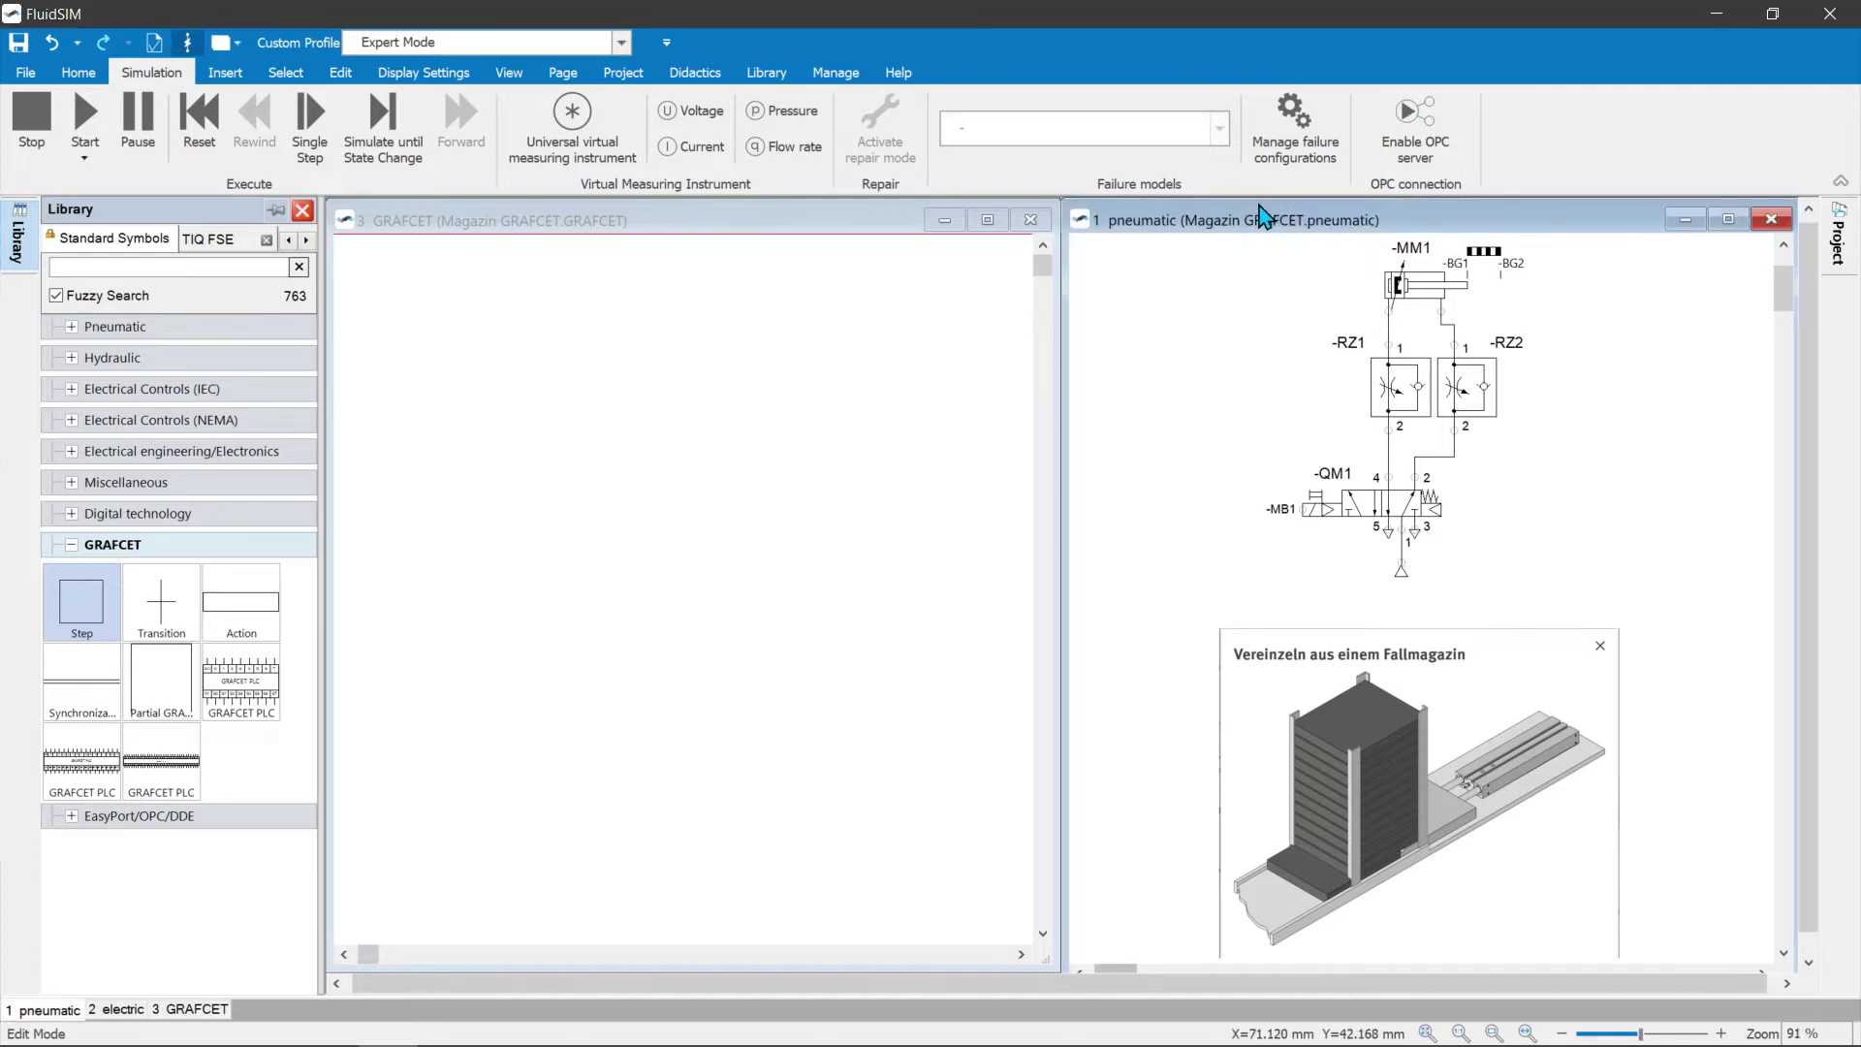
left_click_drag(1258, 198, 1244, 550)
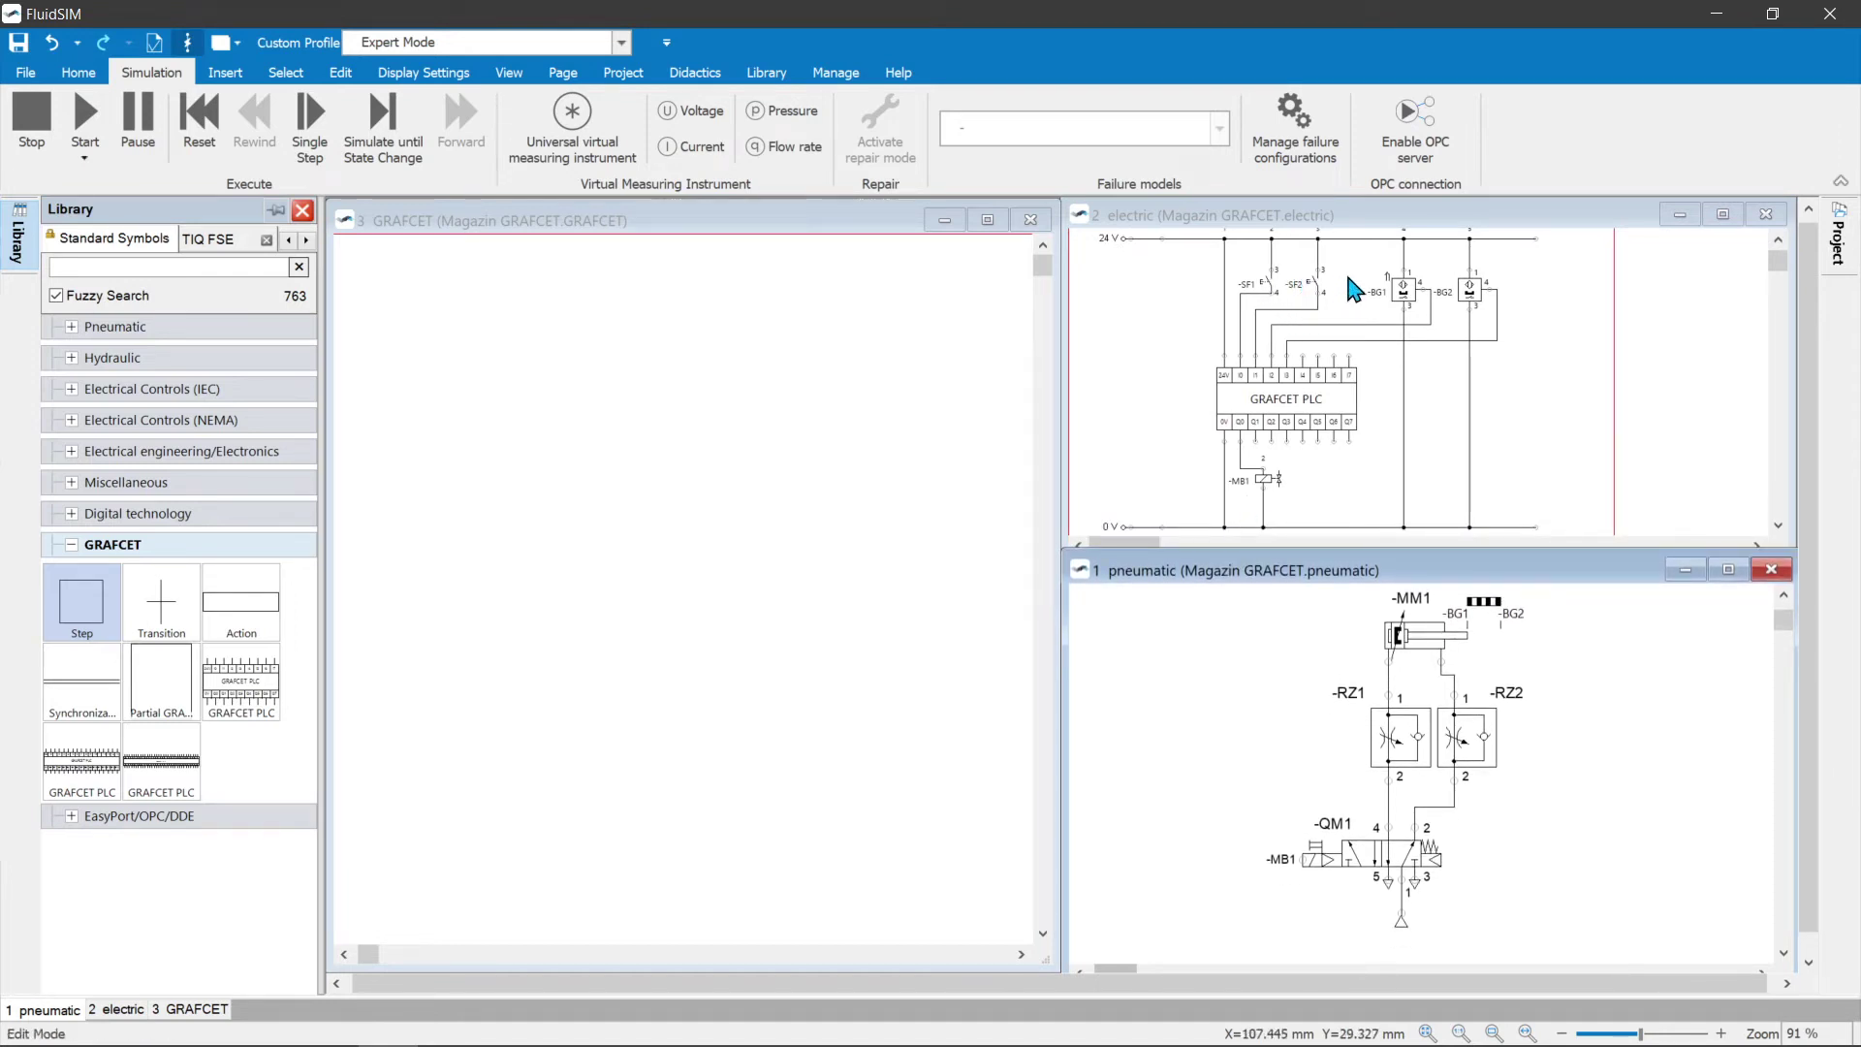
left_click(1324, 295)
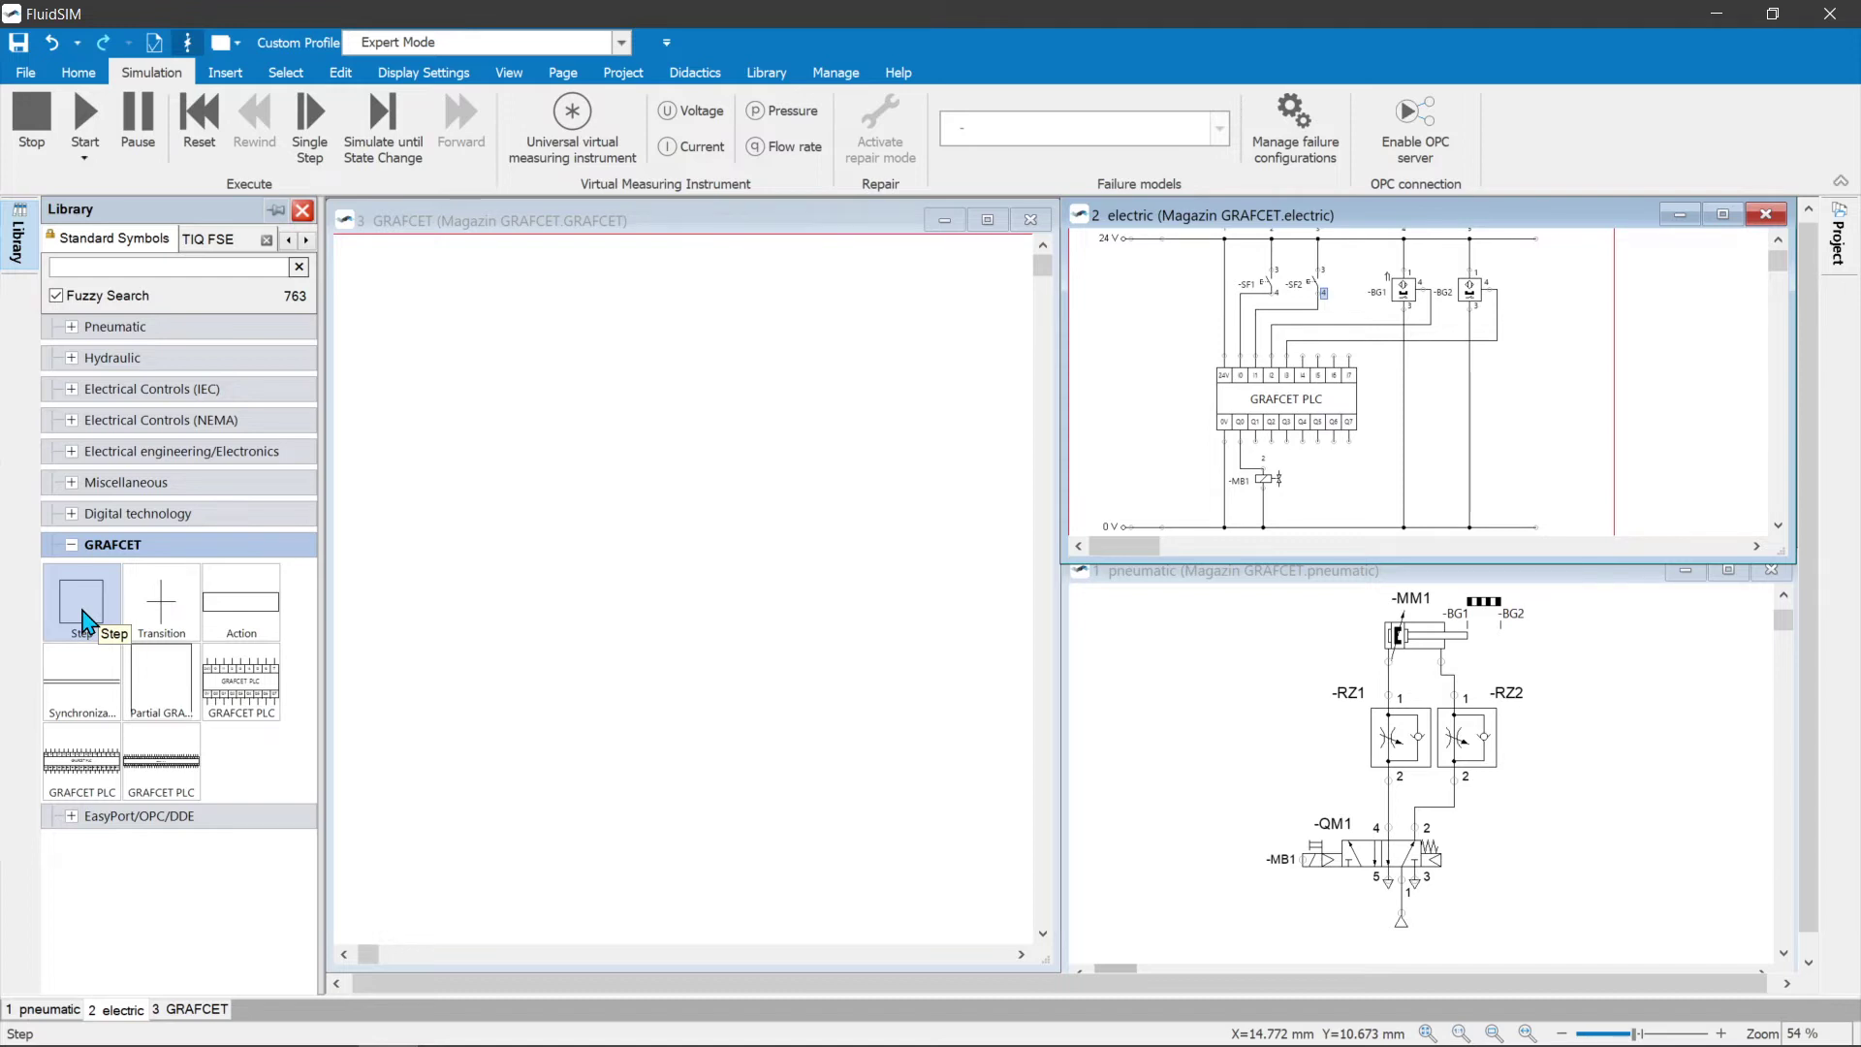
- Place a step on the empty GRAFCET page and make it initial step 1
left_click_drag(83, 613, 609, 344)
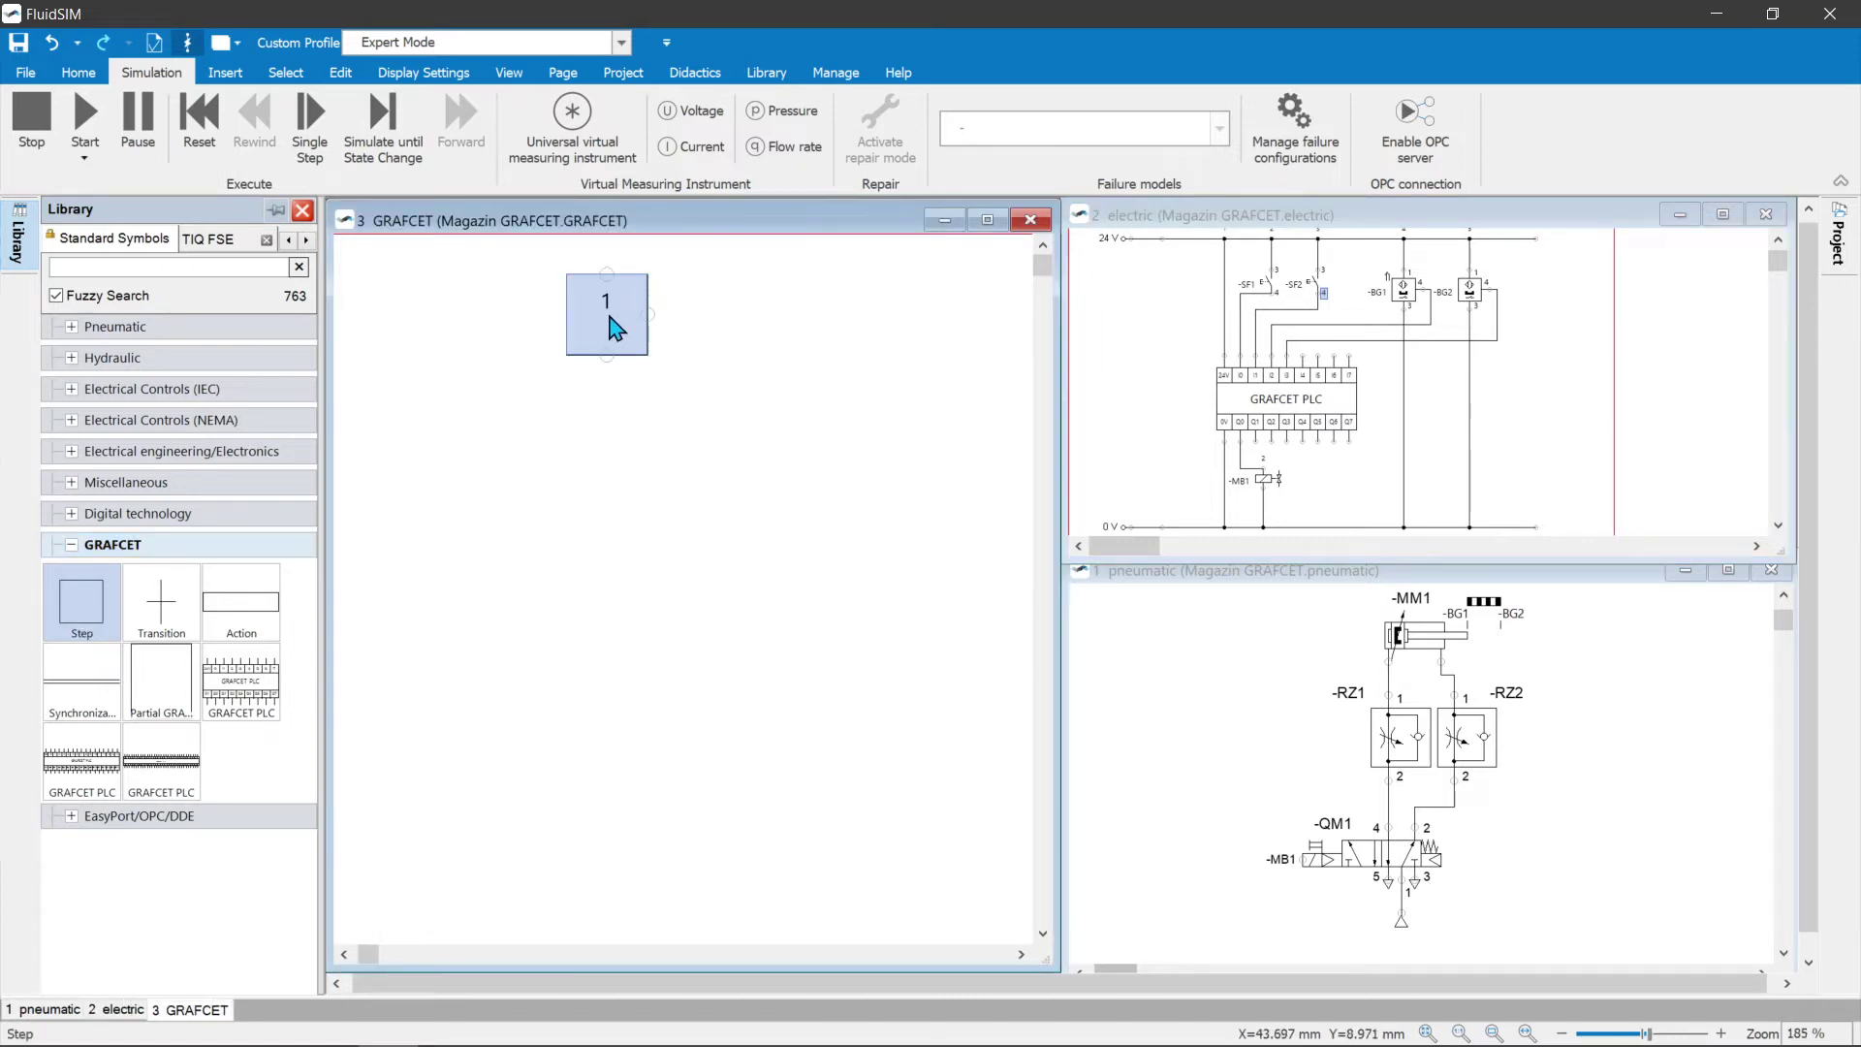
double_click(609, 329)
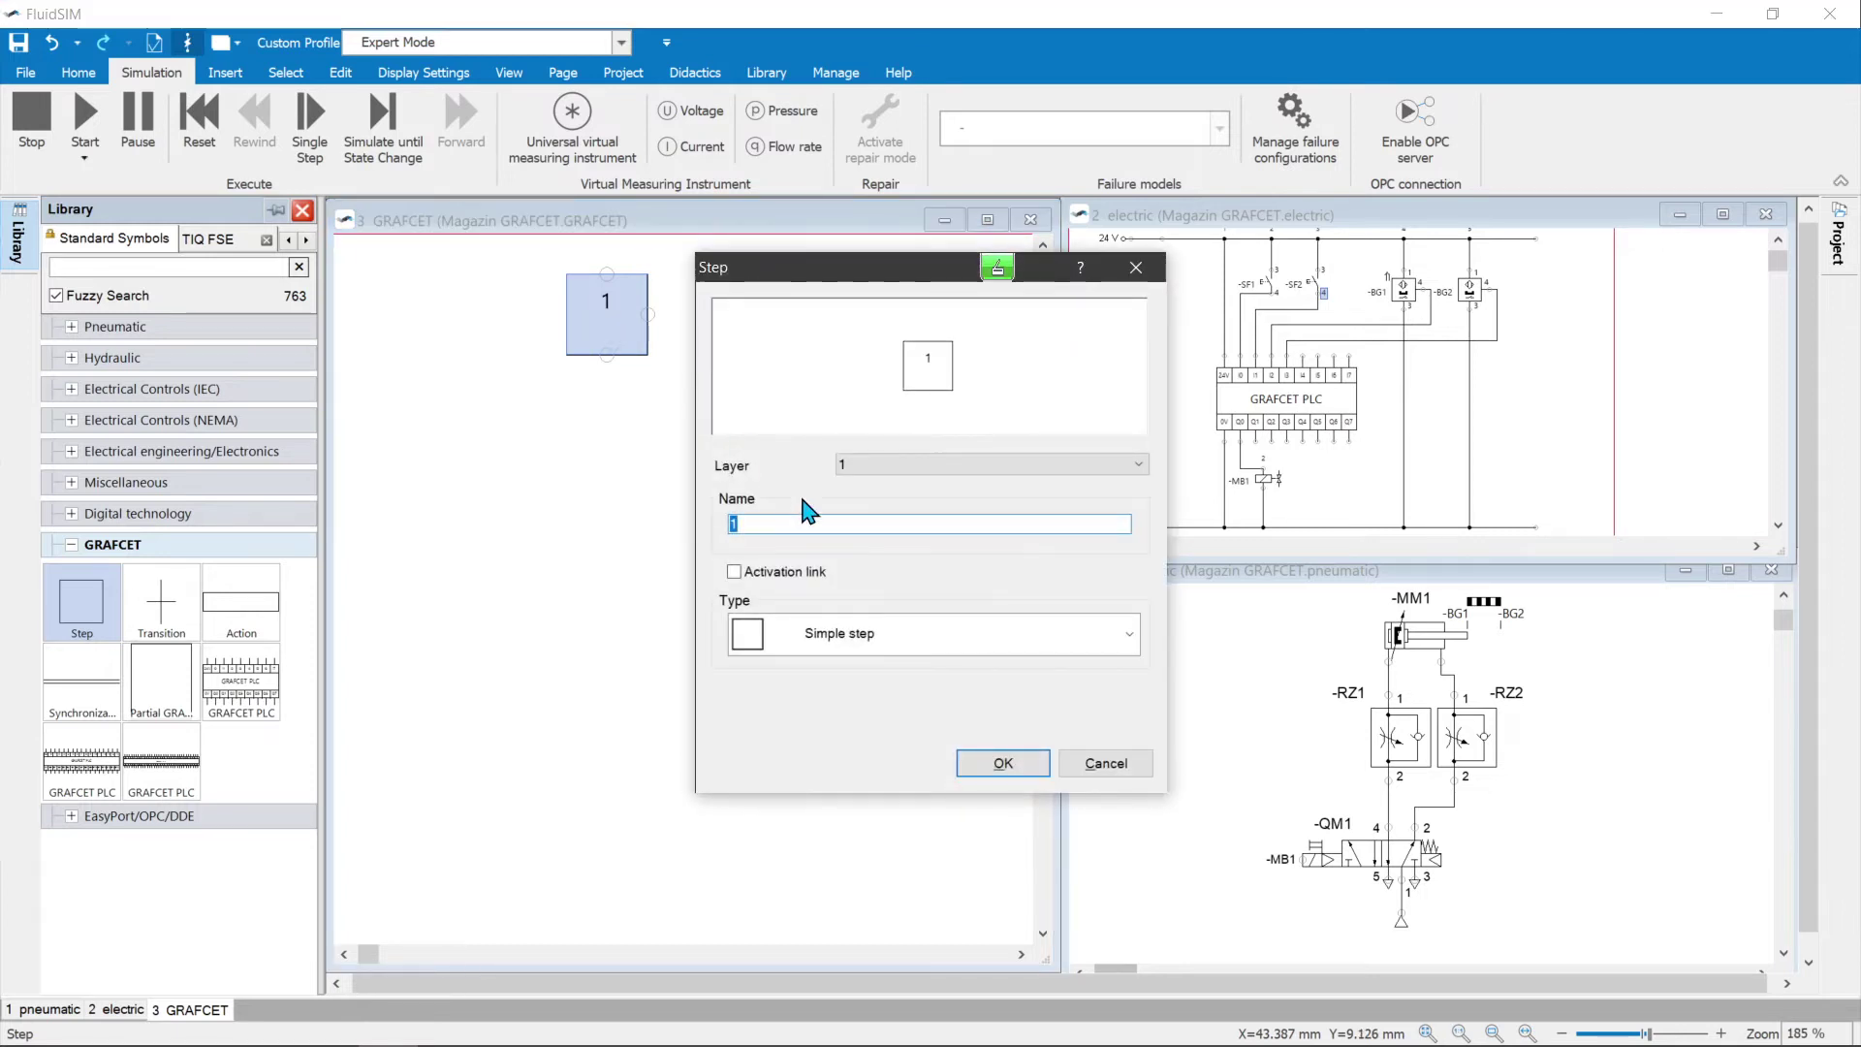
left_click(1130, 636)
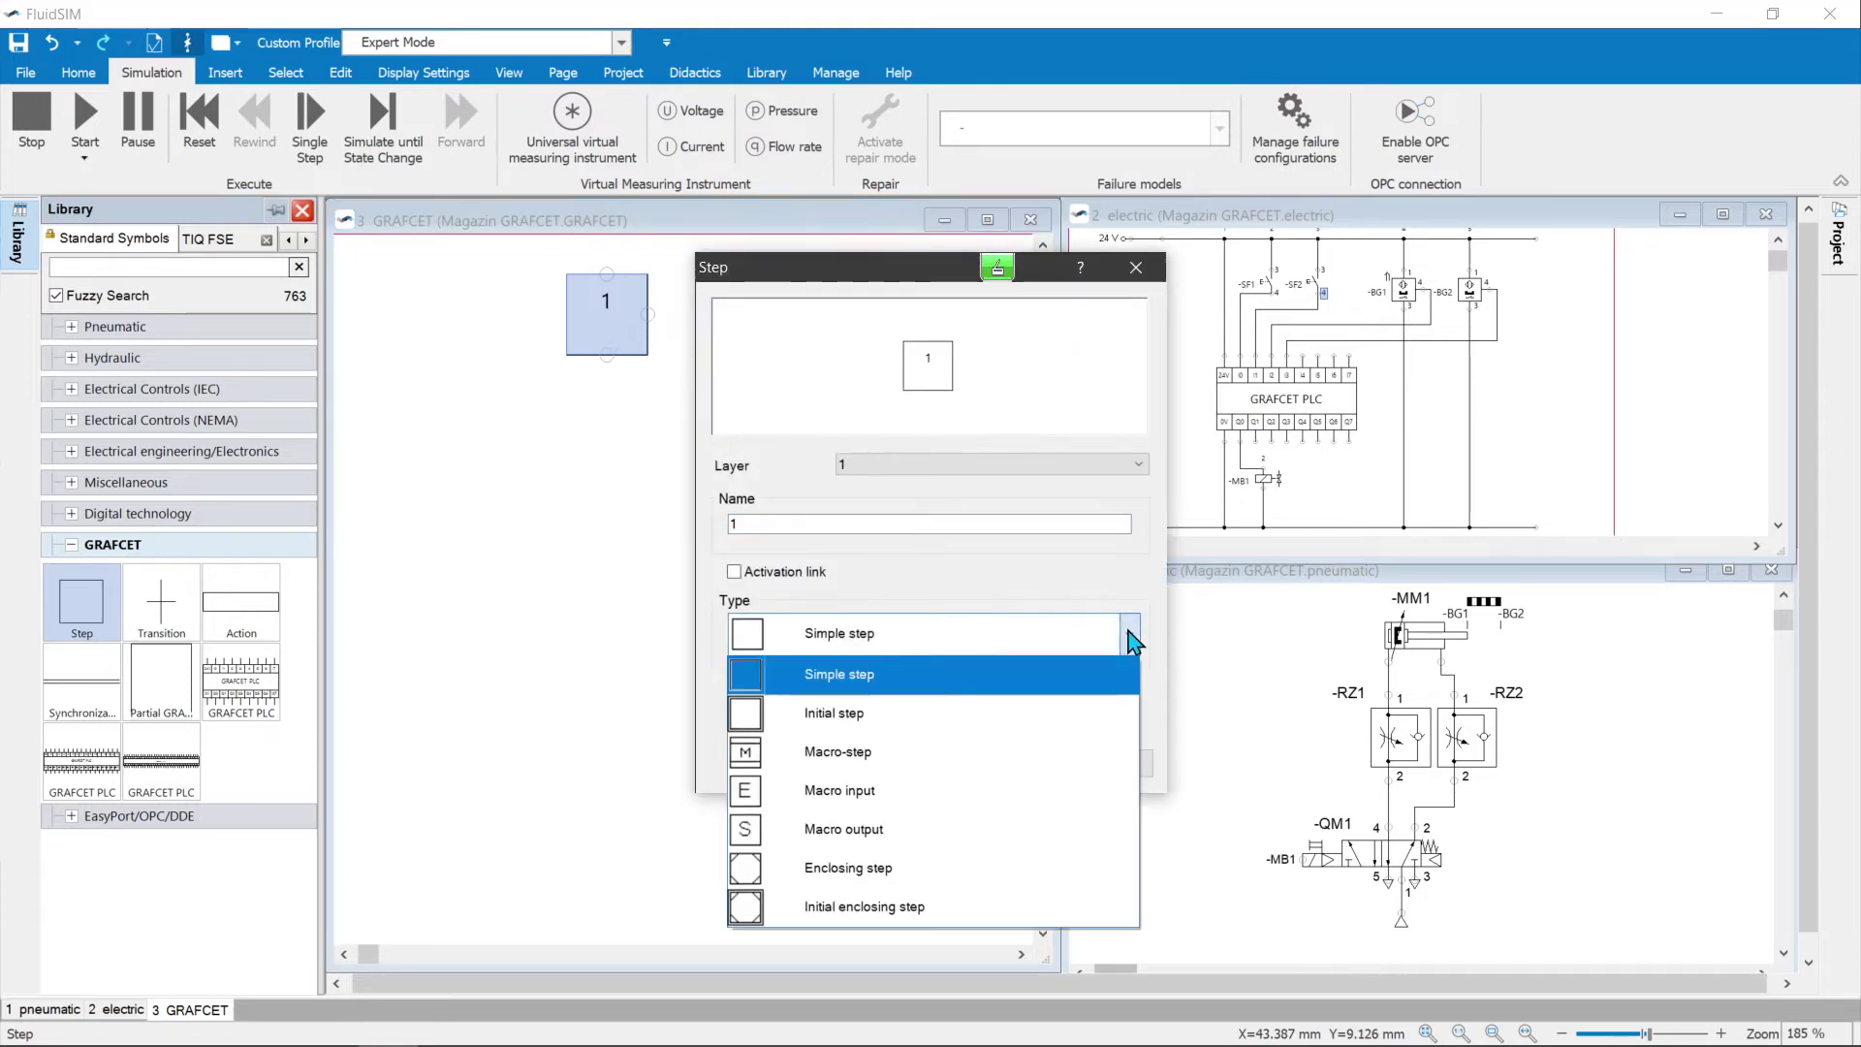
left_click(822, 717)
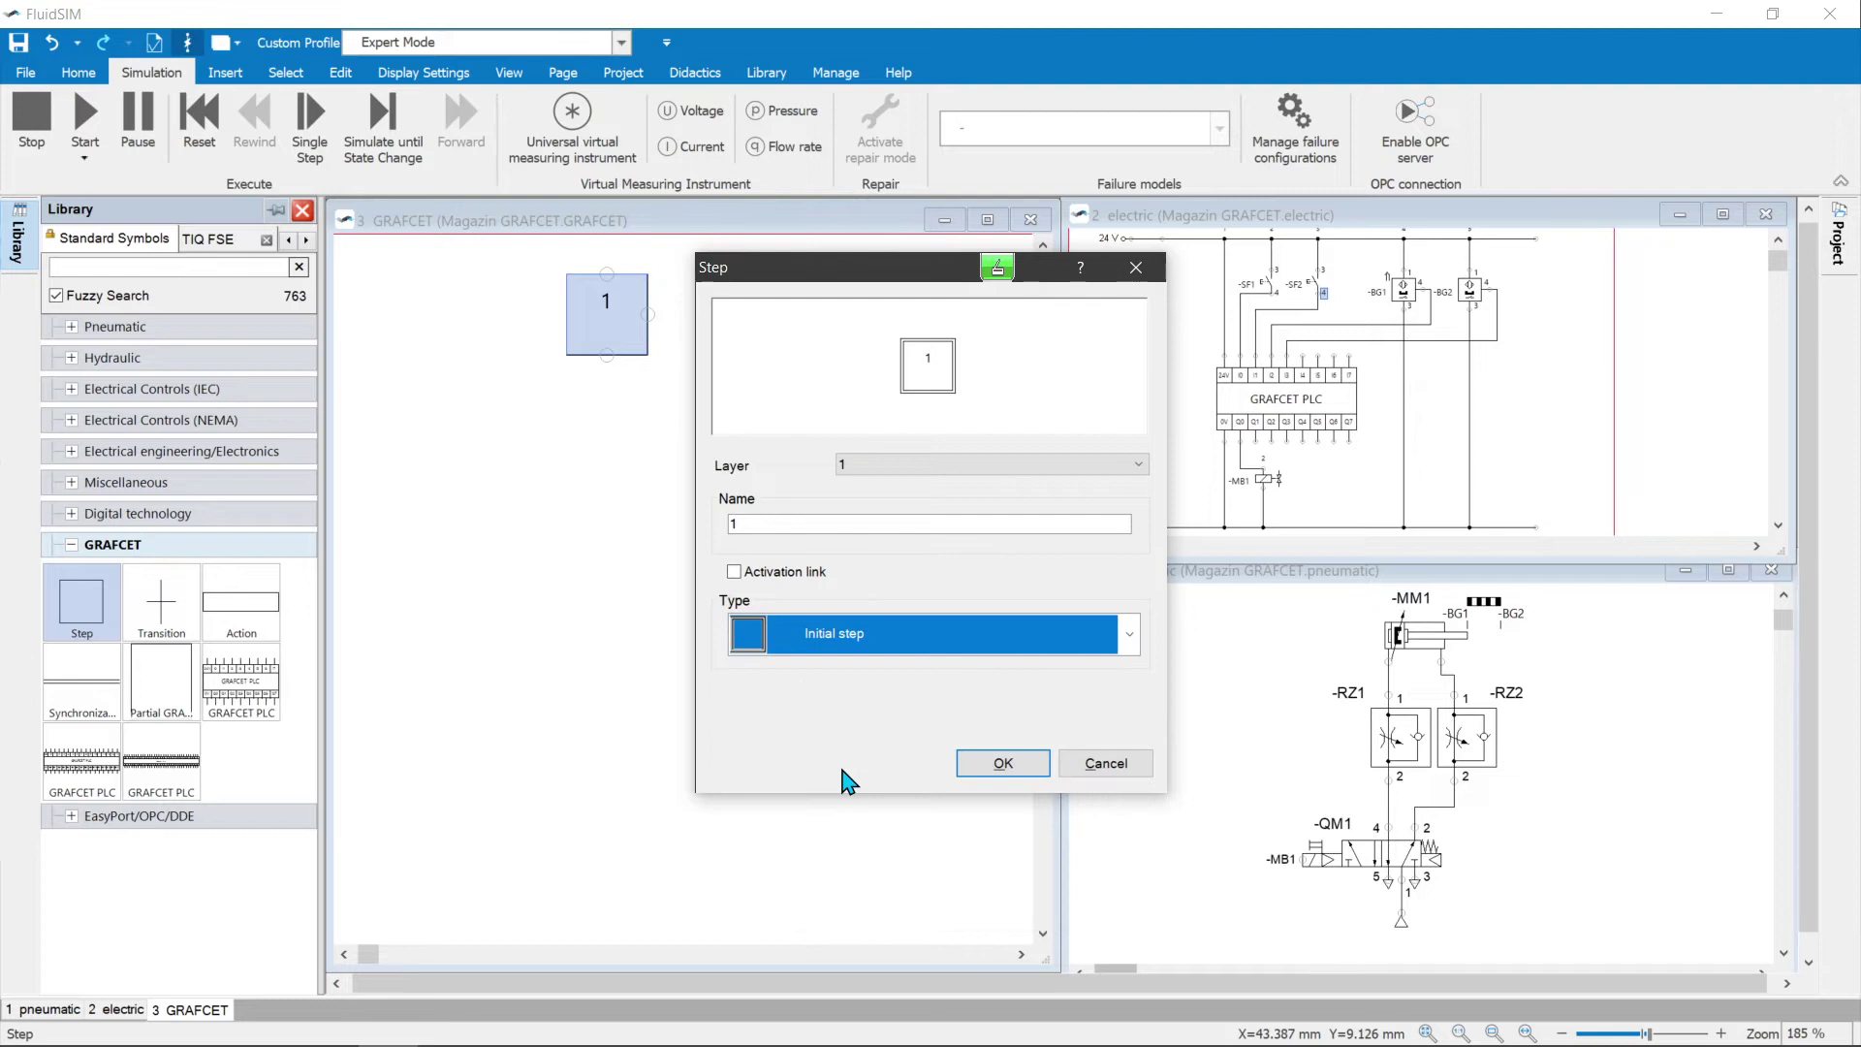
left_click(1003, 765)
- Add a transition named extend below step 1 with condition -SF1 * -BG1
left_click_drag(161, 601, 610, 447)
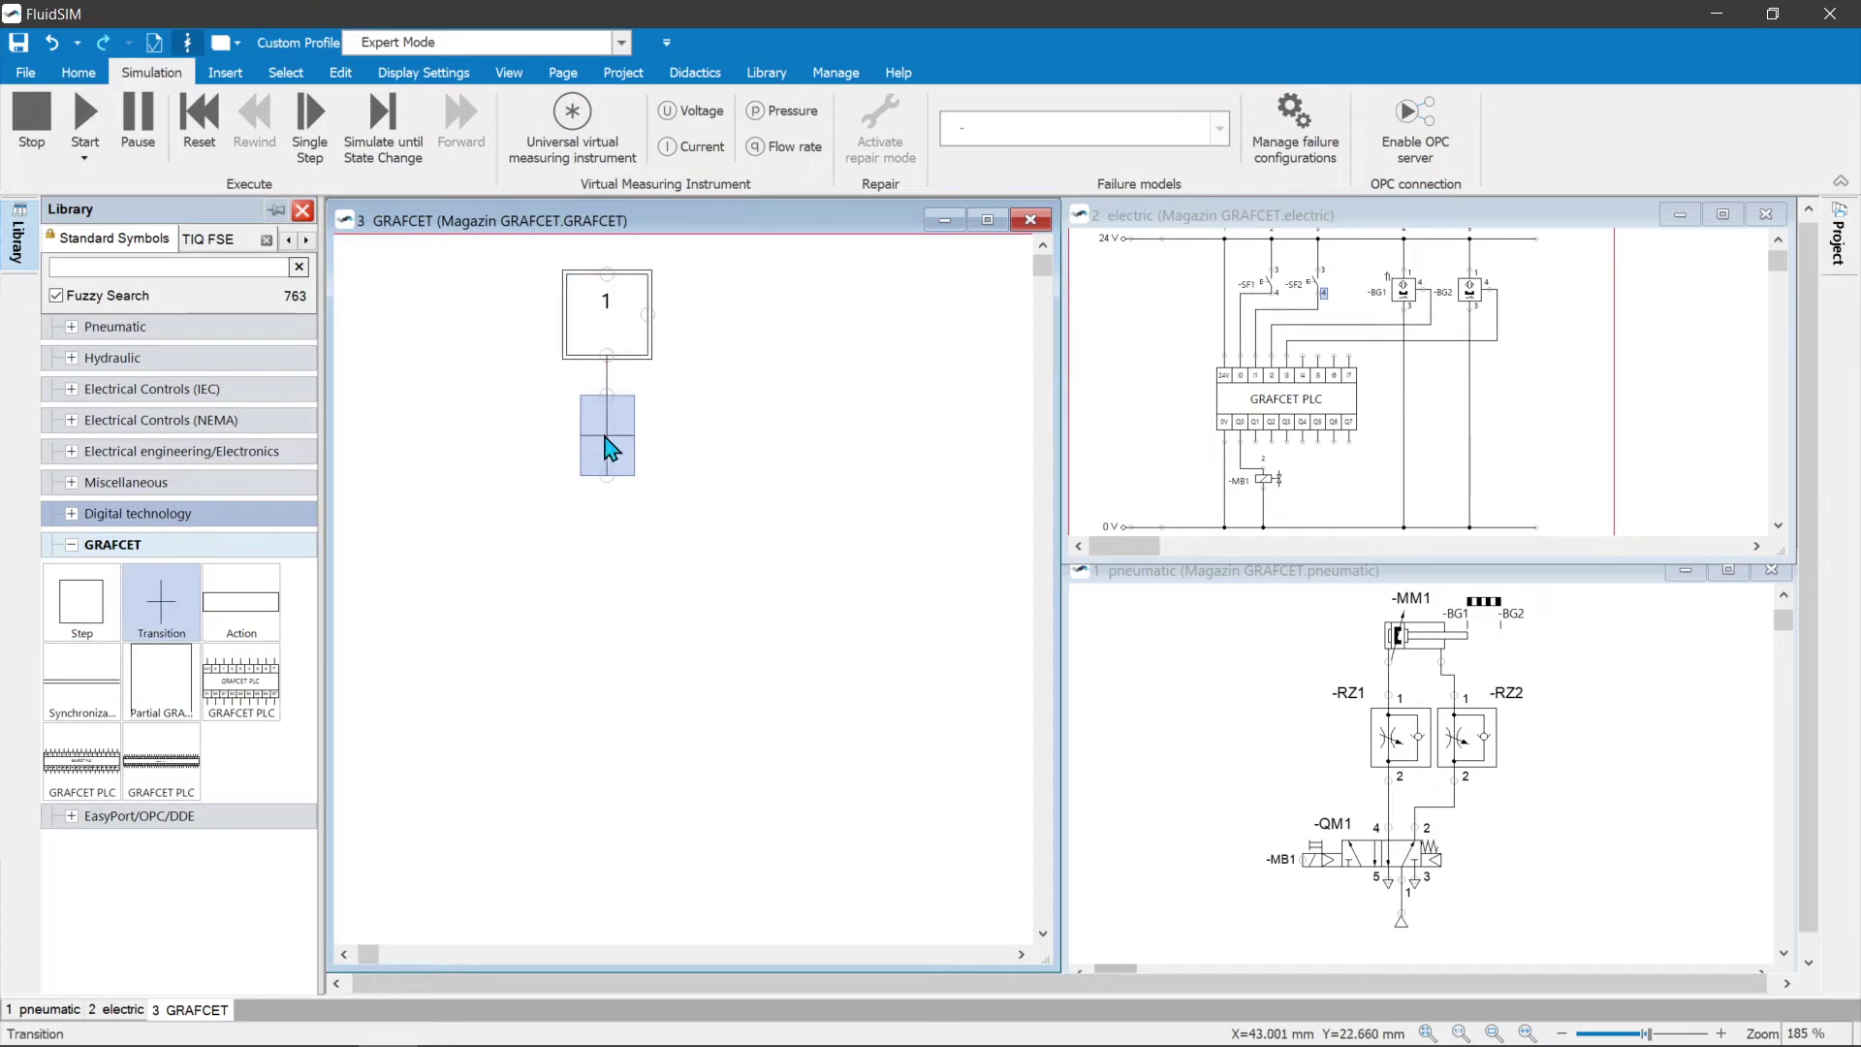
double_click(607, 429)
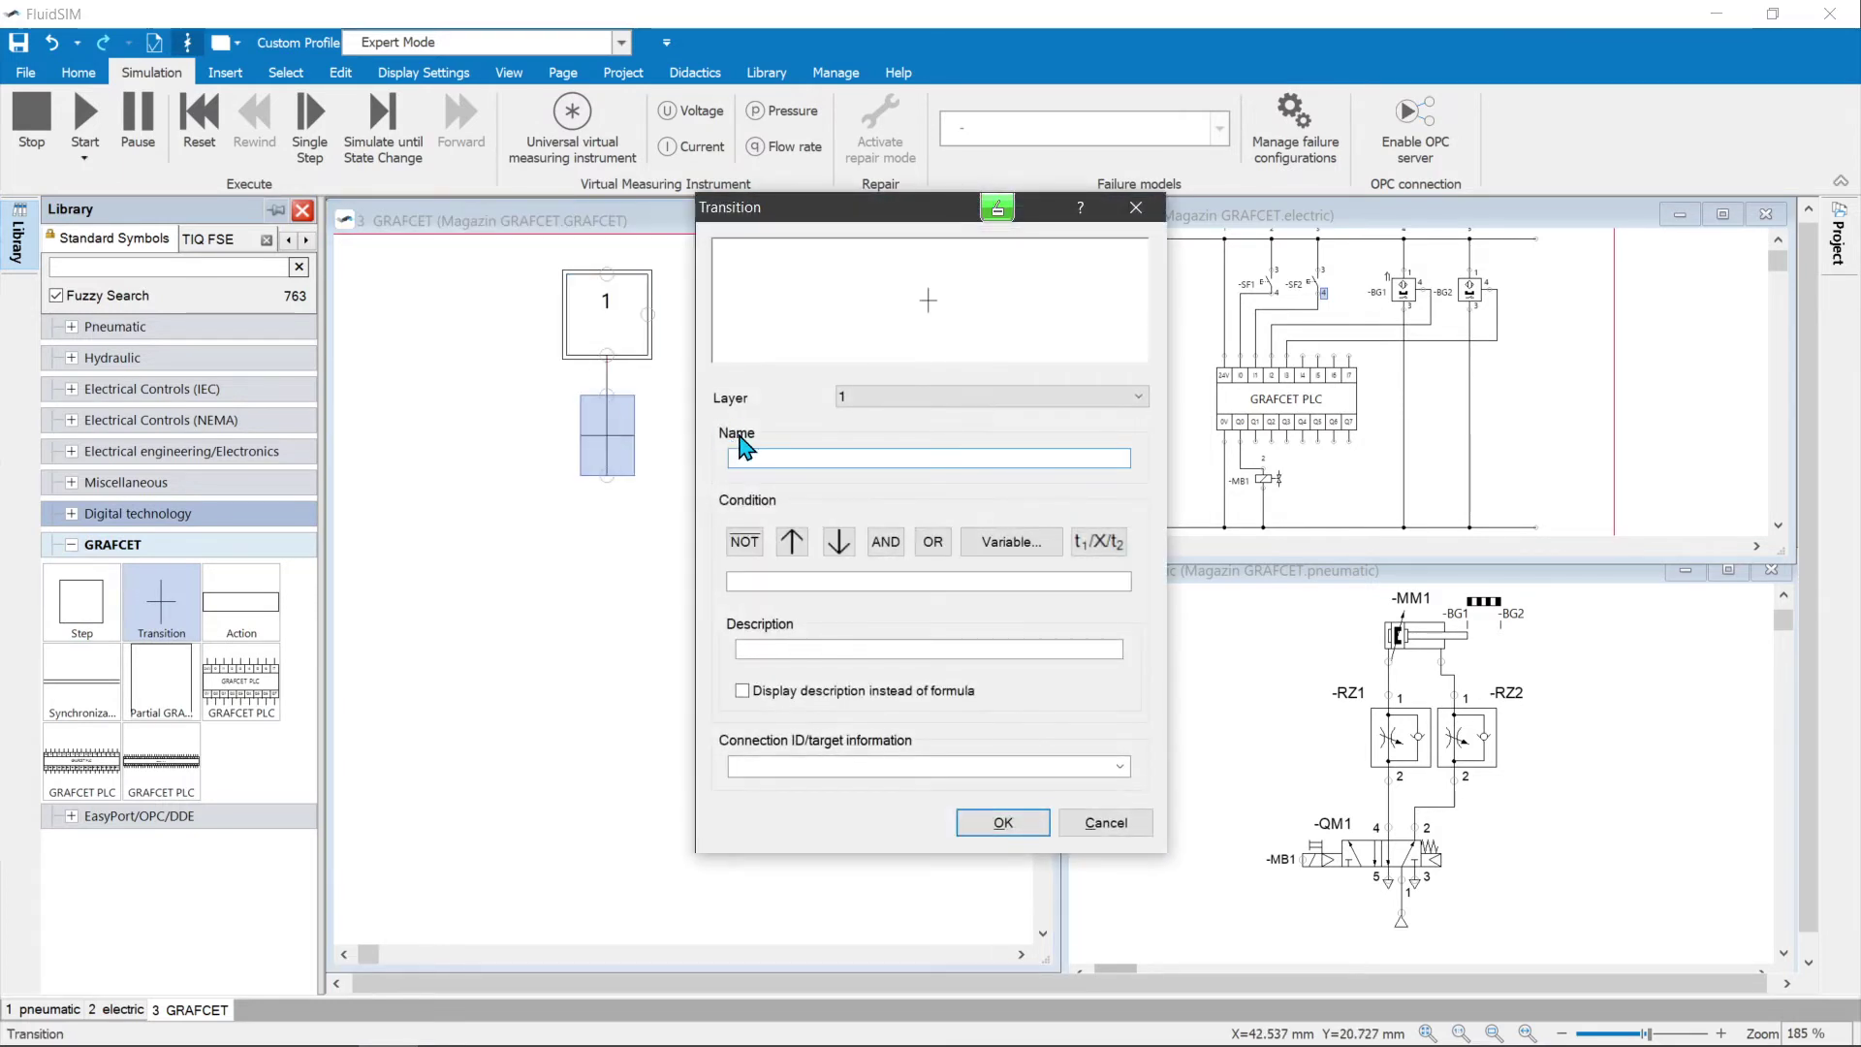
type("extend")
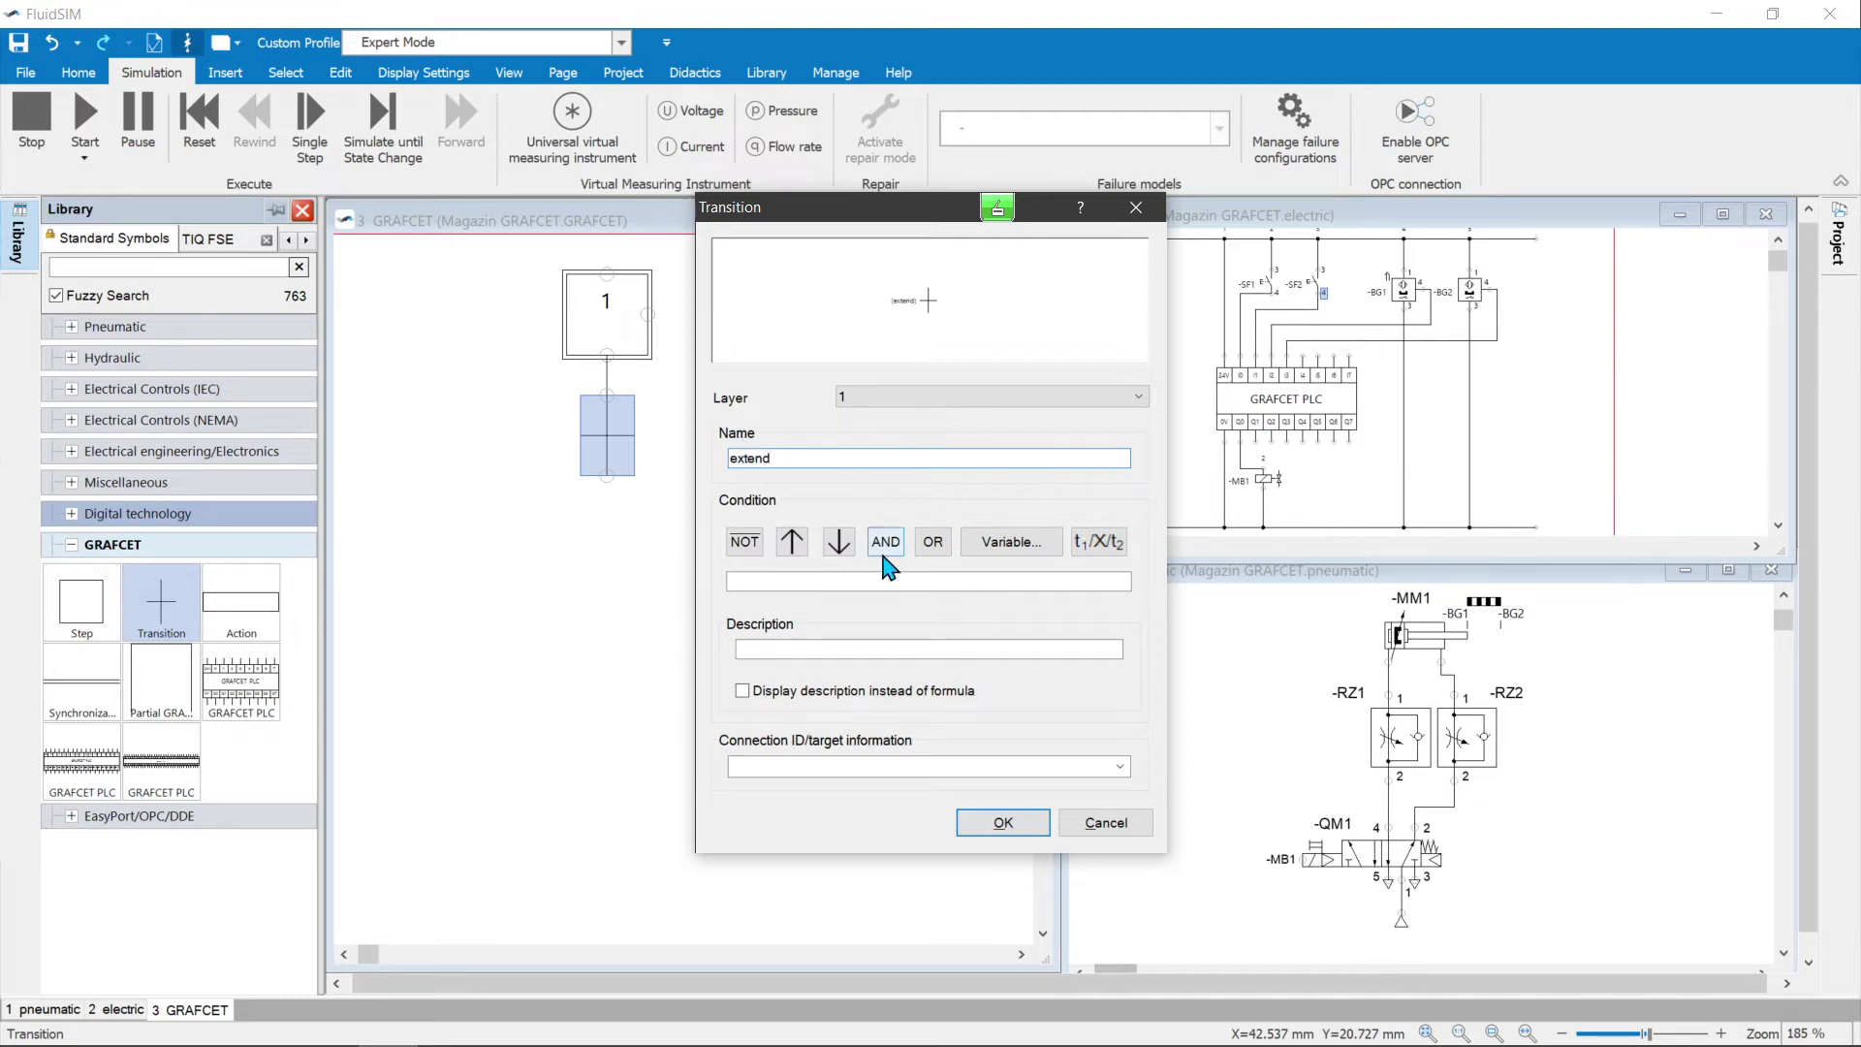
left_click(965, 545)
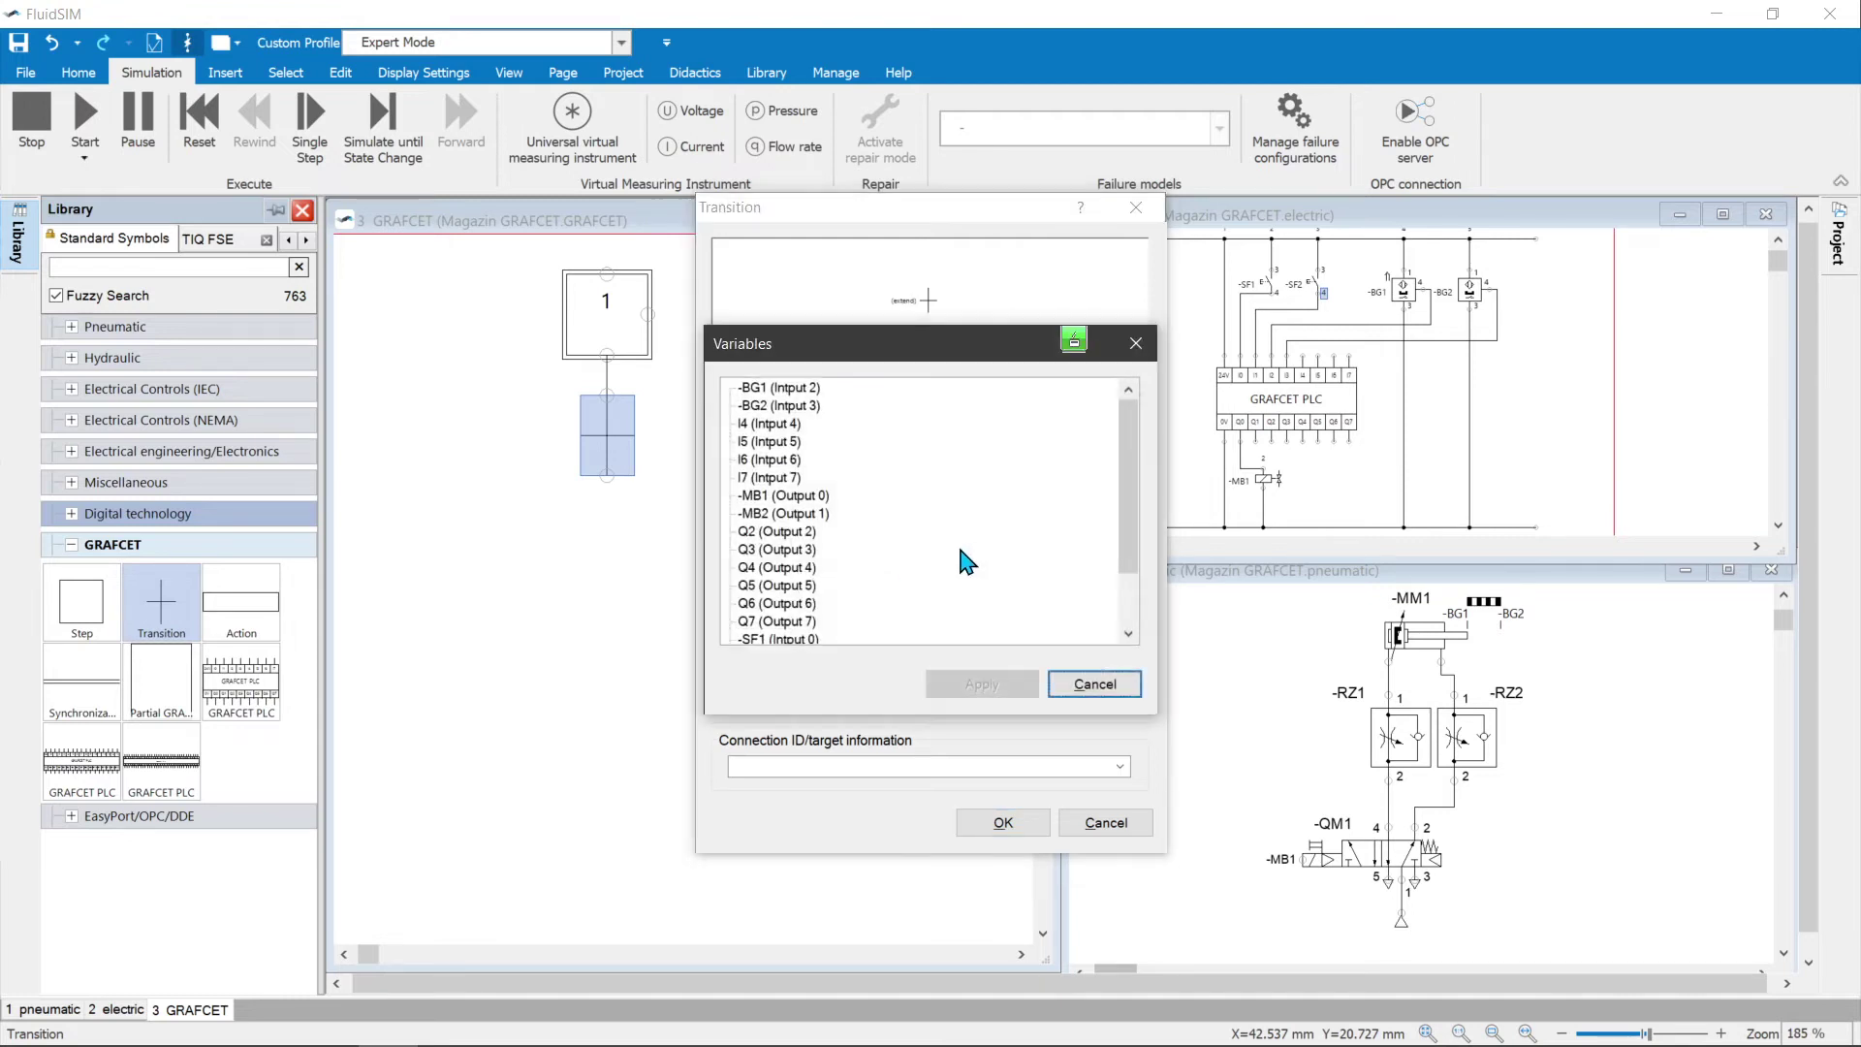
left_click(816, 641)
left_click(972, 685)
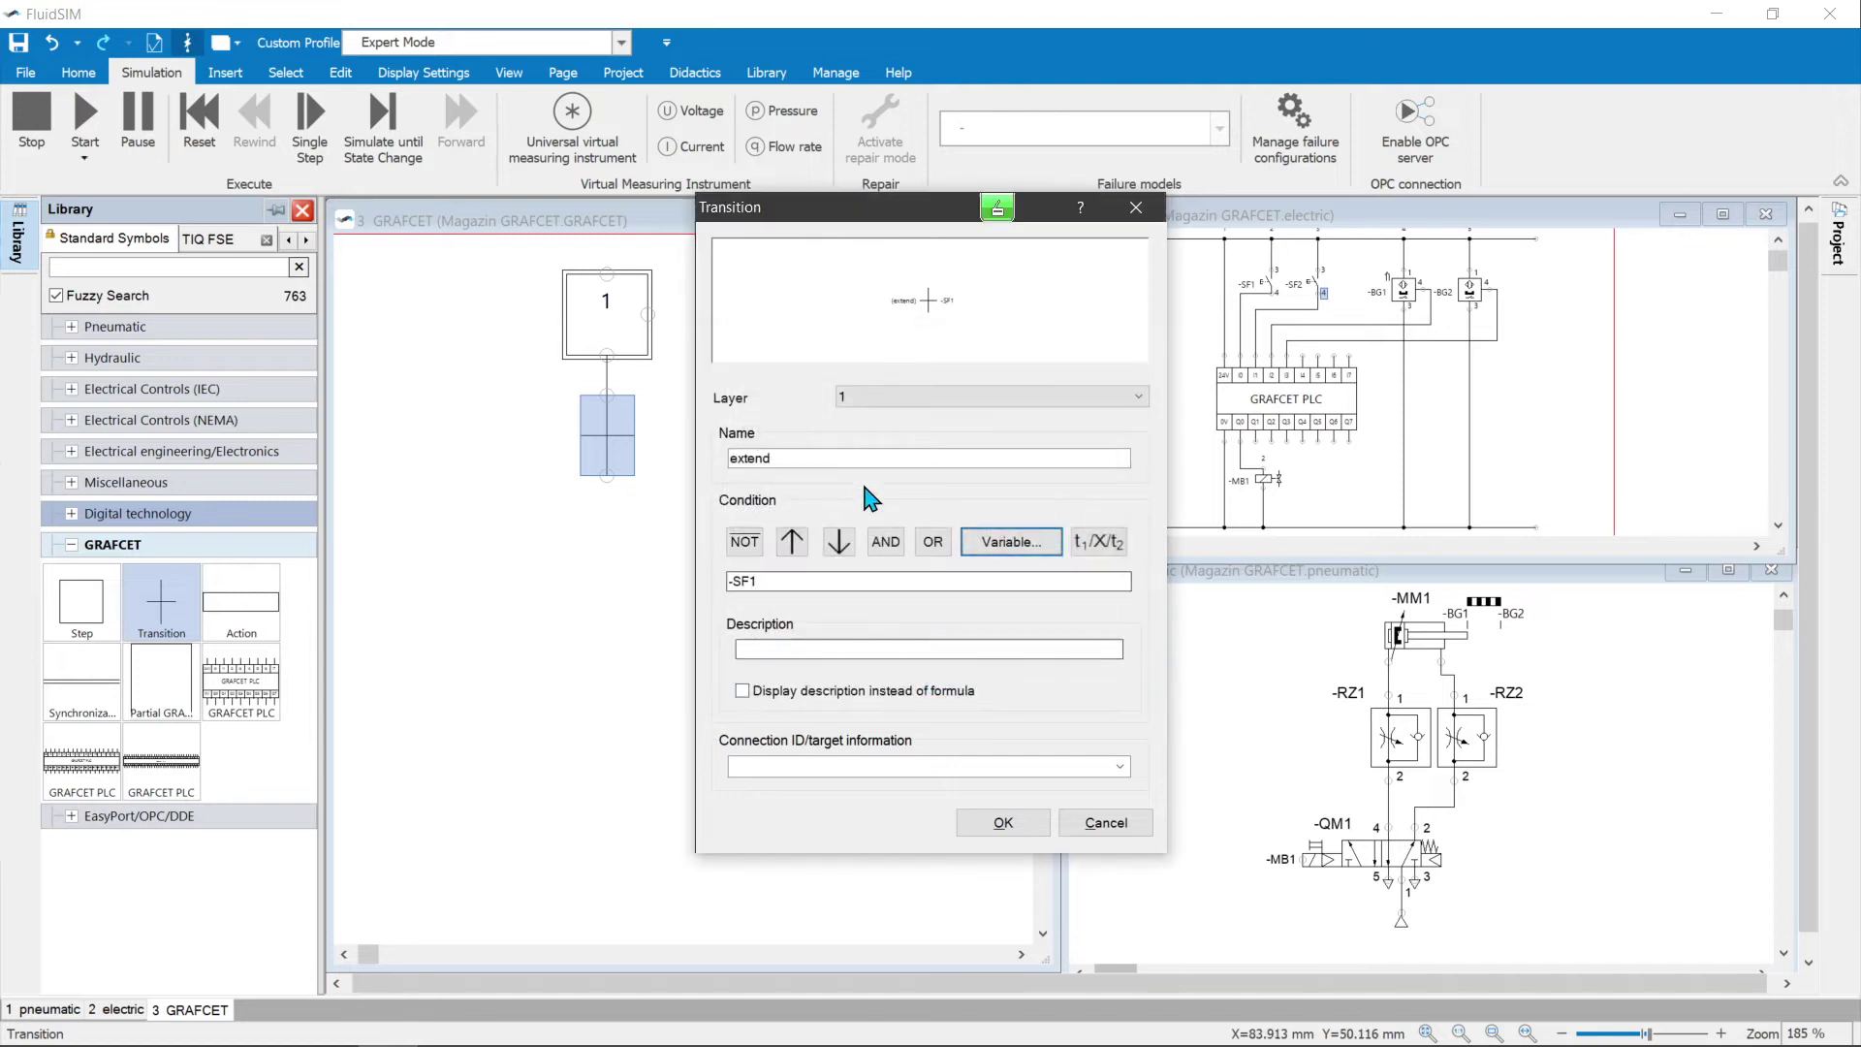
left_click(1011, 545)
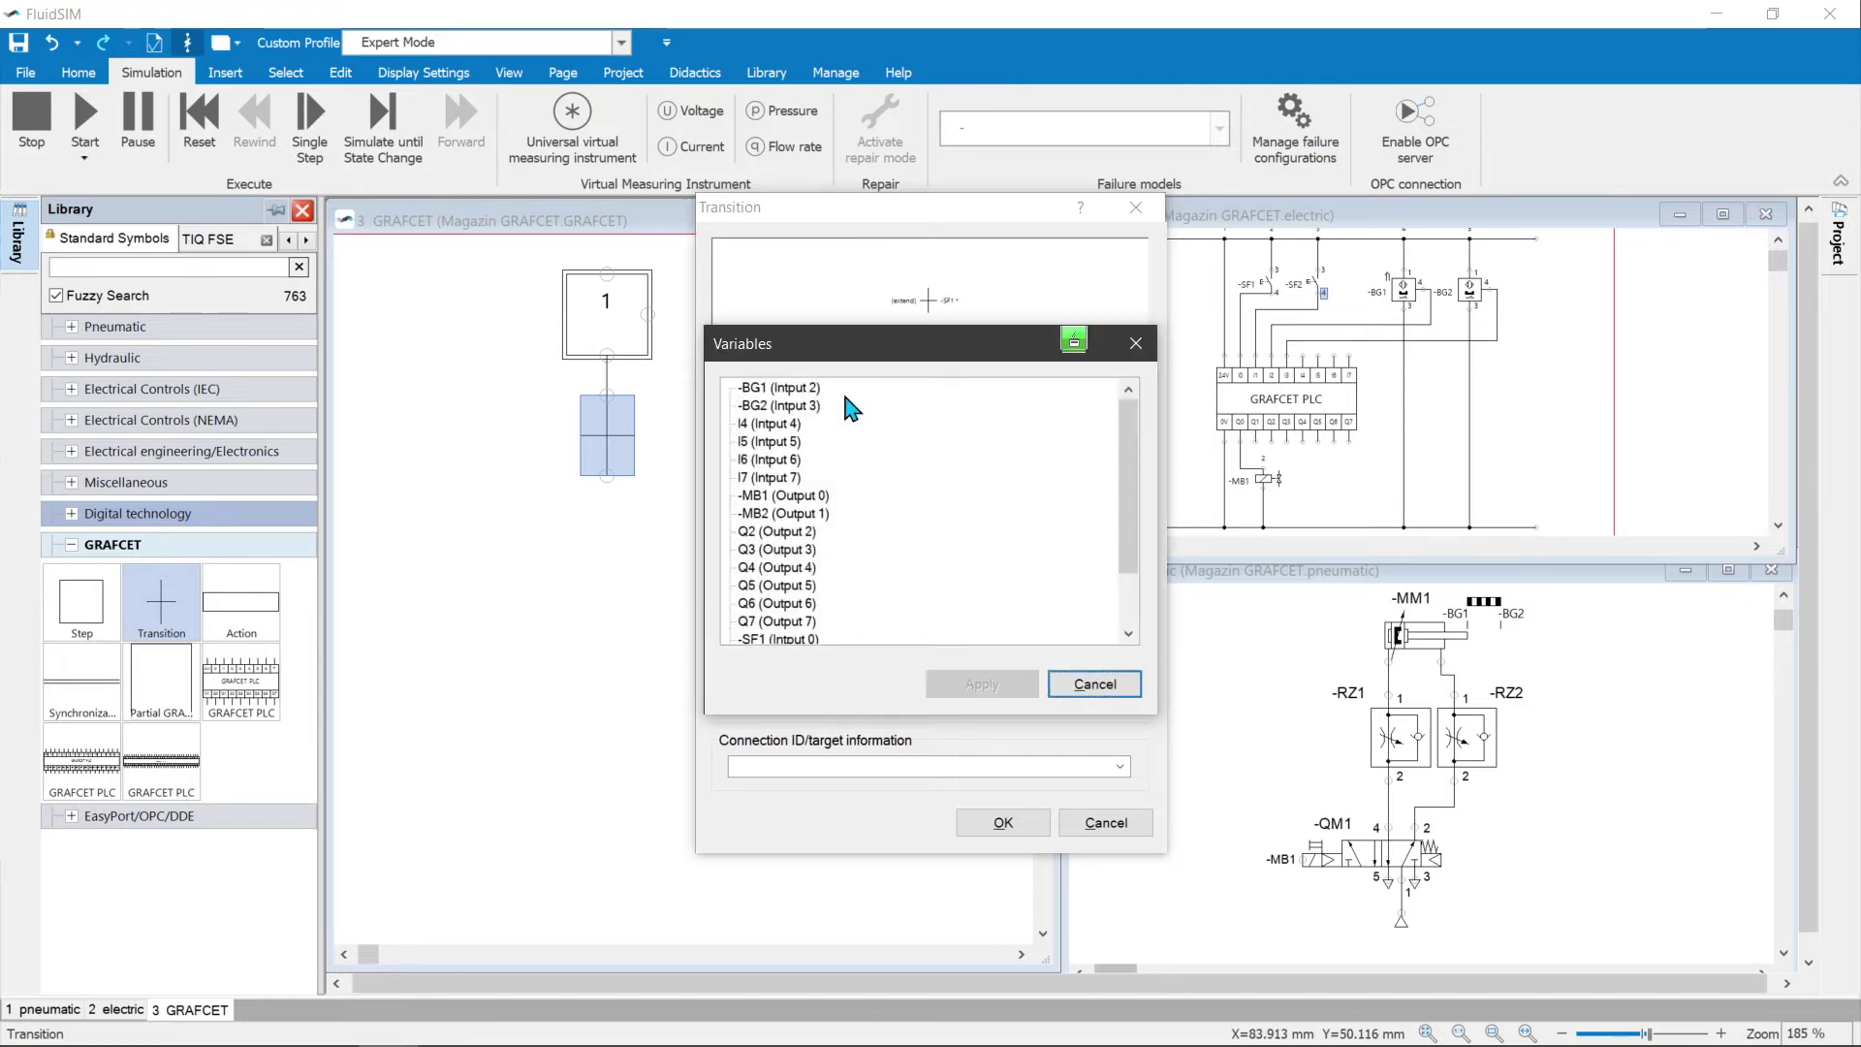
left_click(794, 390)
left_click(982, 684)
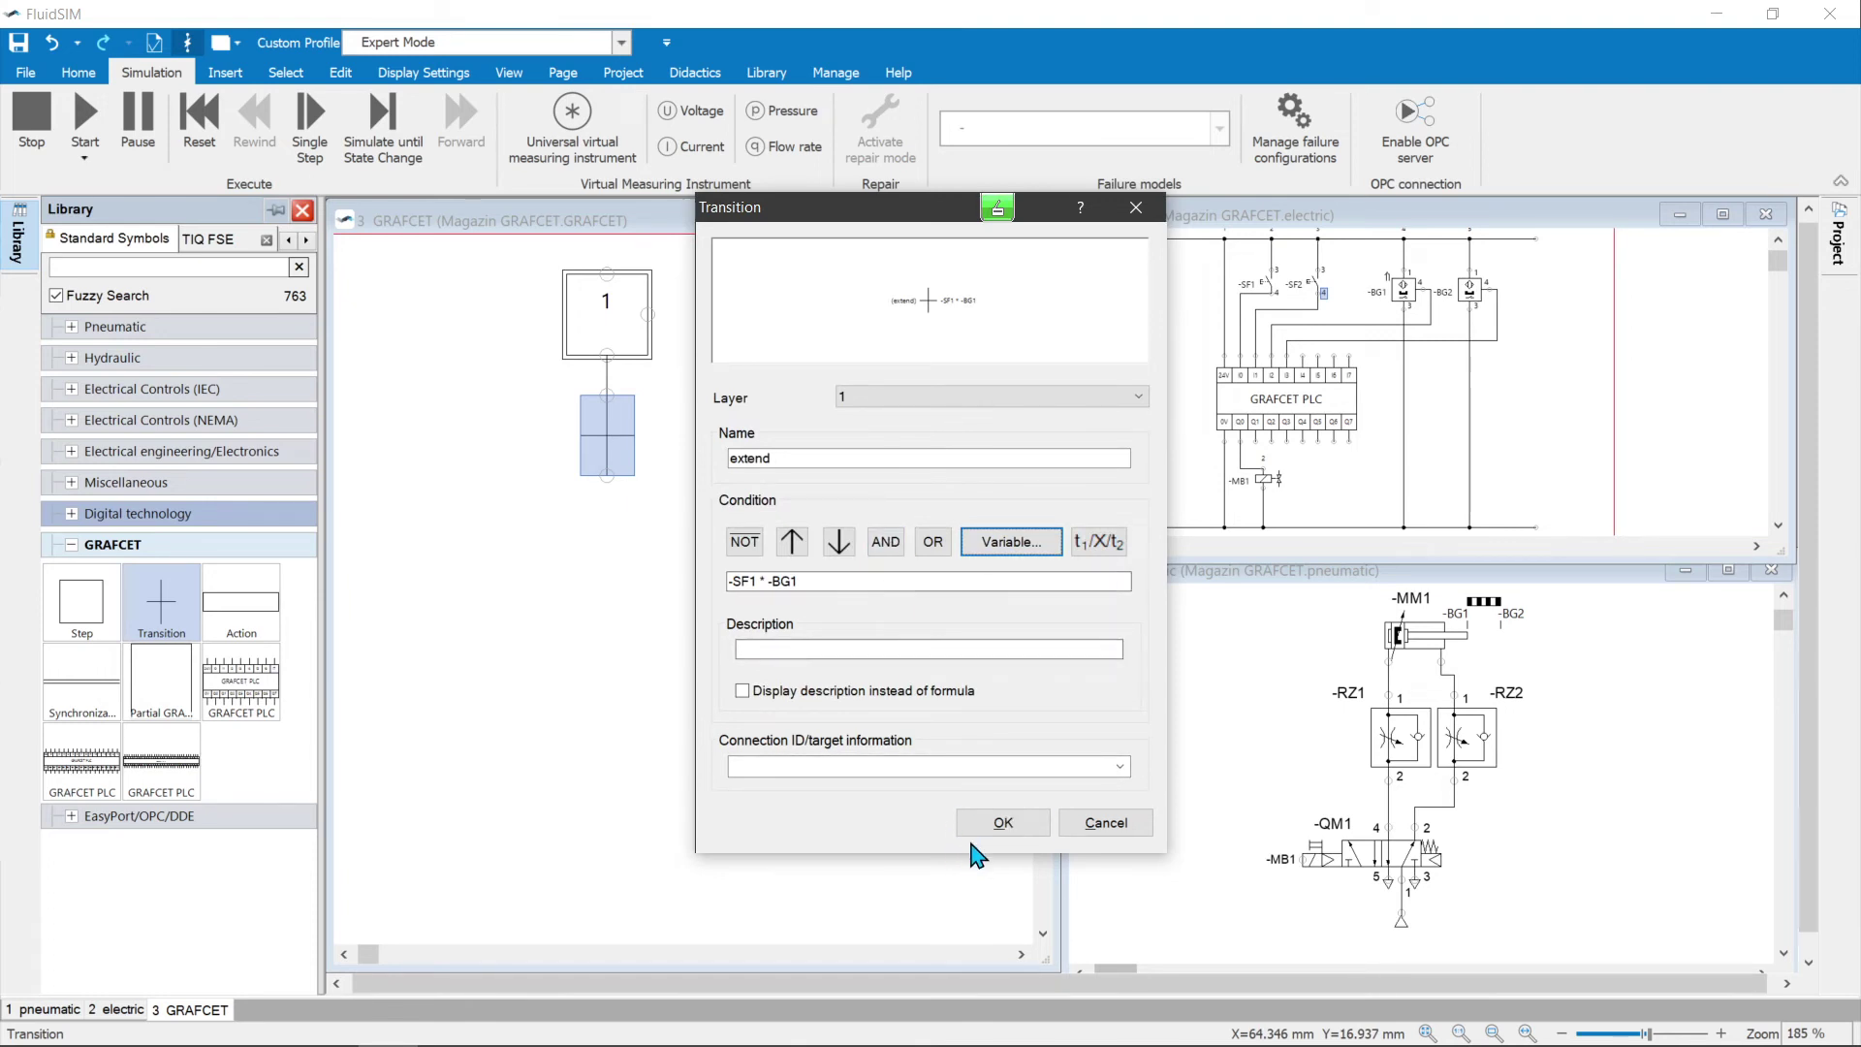
left_click(998, 826)
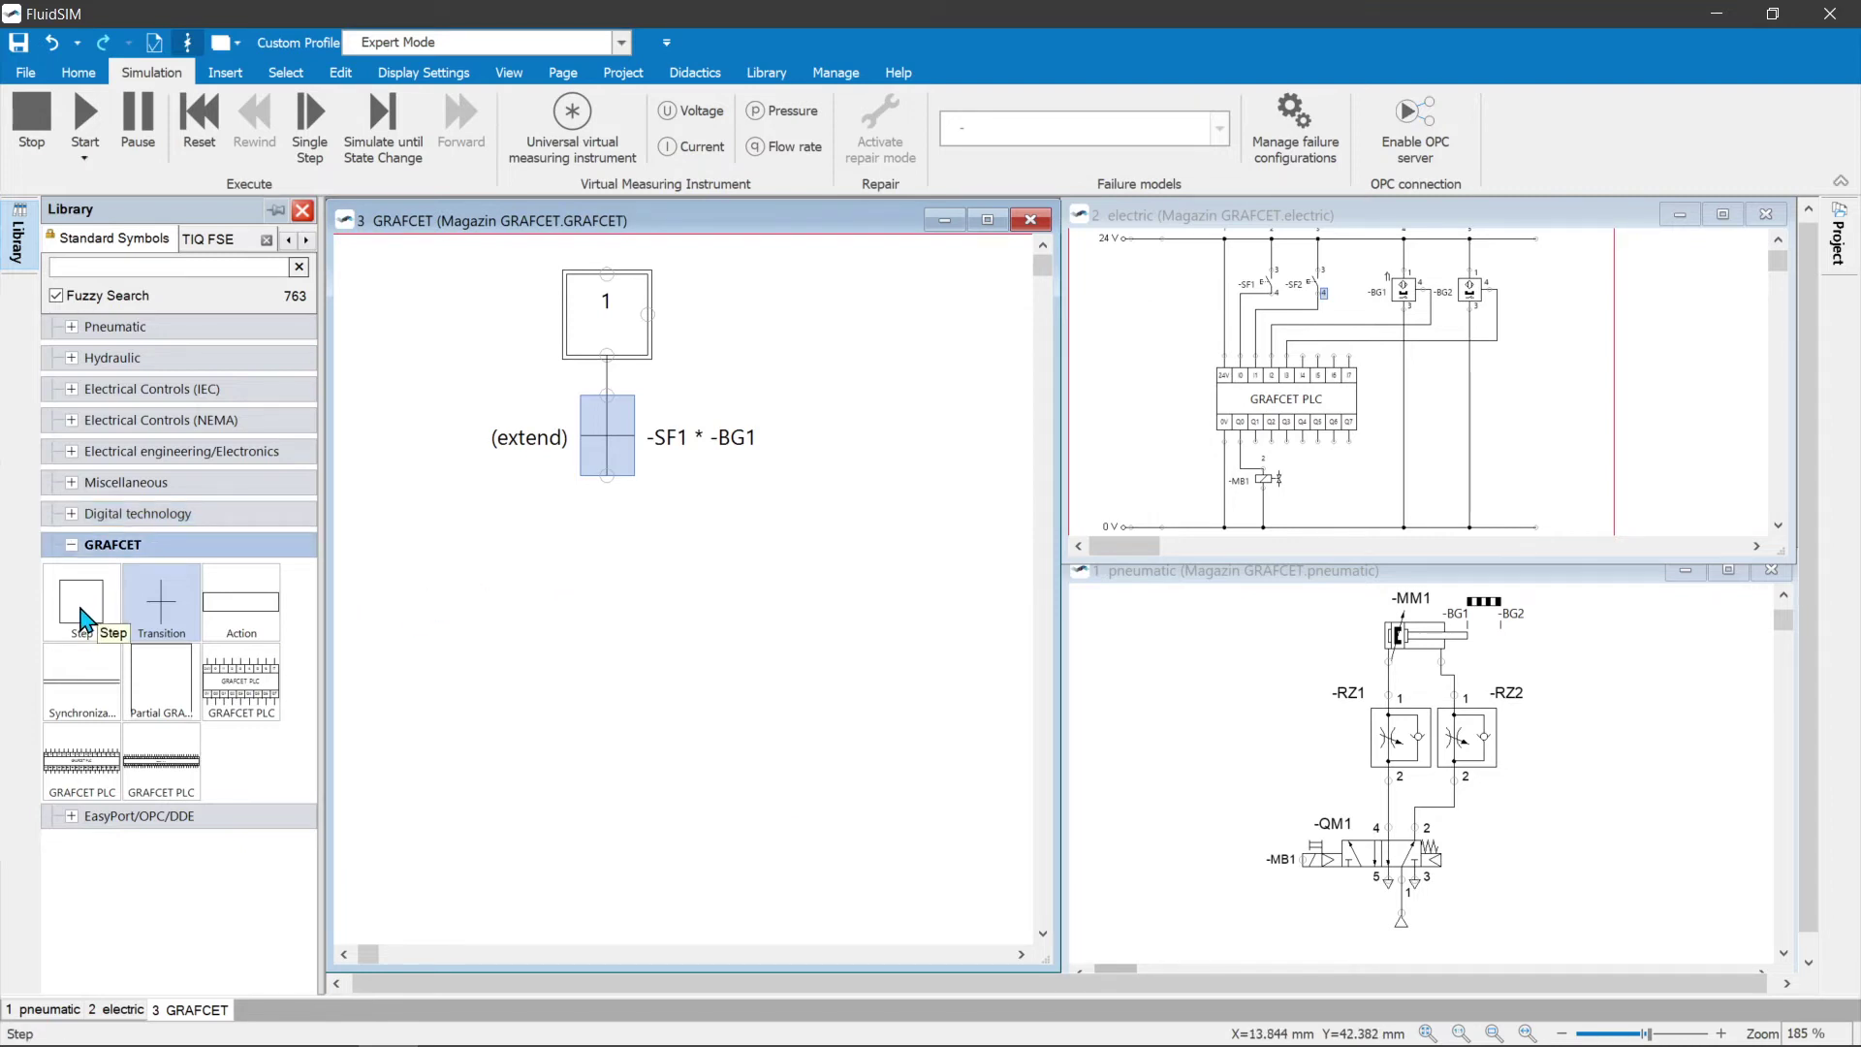
- Place step 2 below the extend transition and a new transition beneath it
left_click_drag(81, 619, 599, 576)
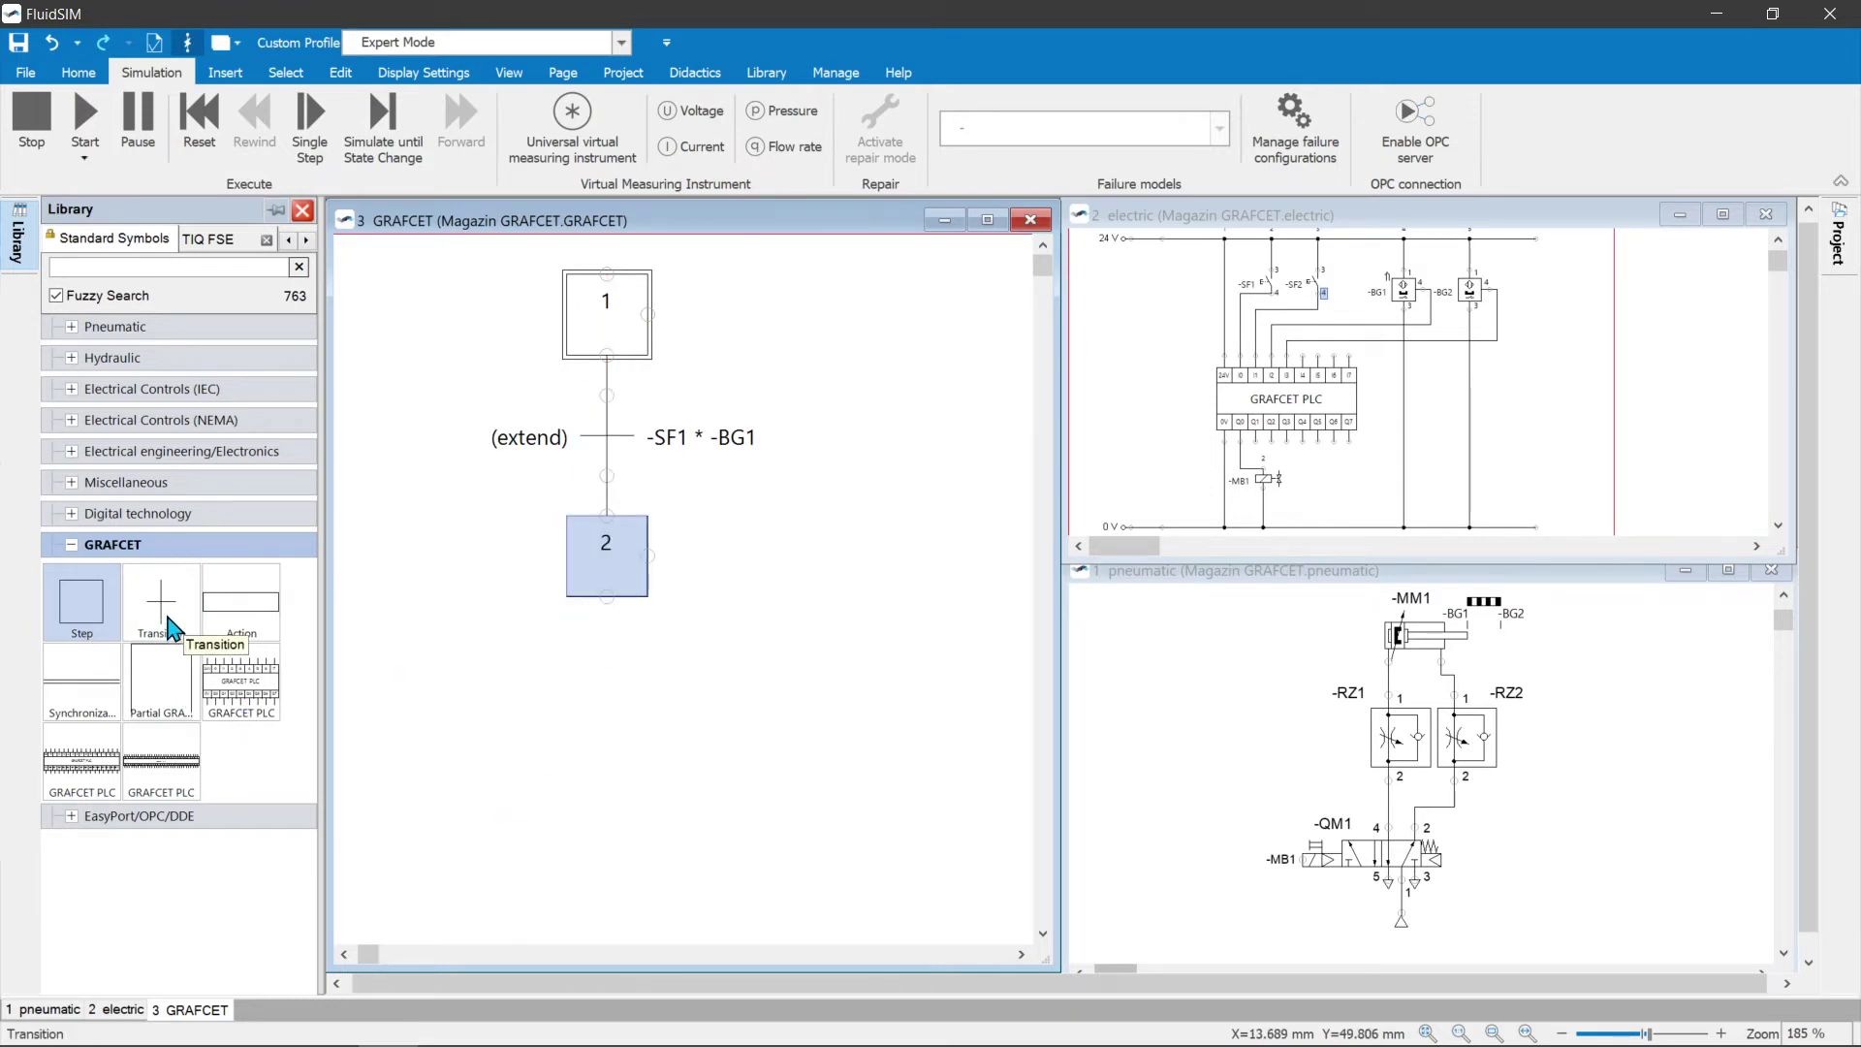
left_click_drag(173, 628, 608, 704)
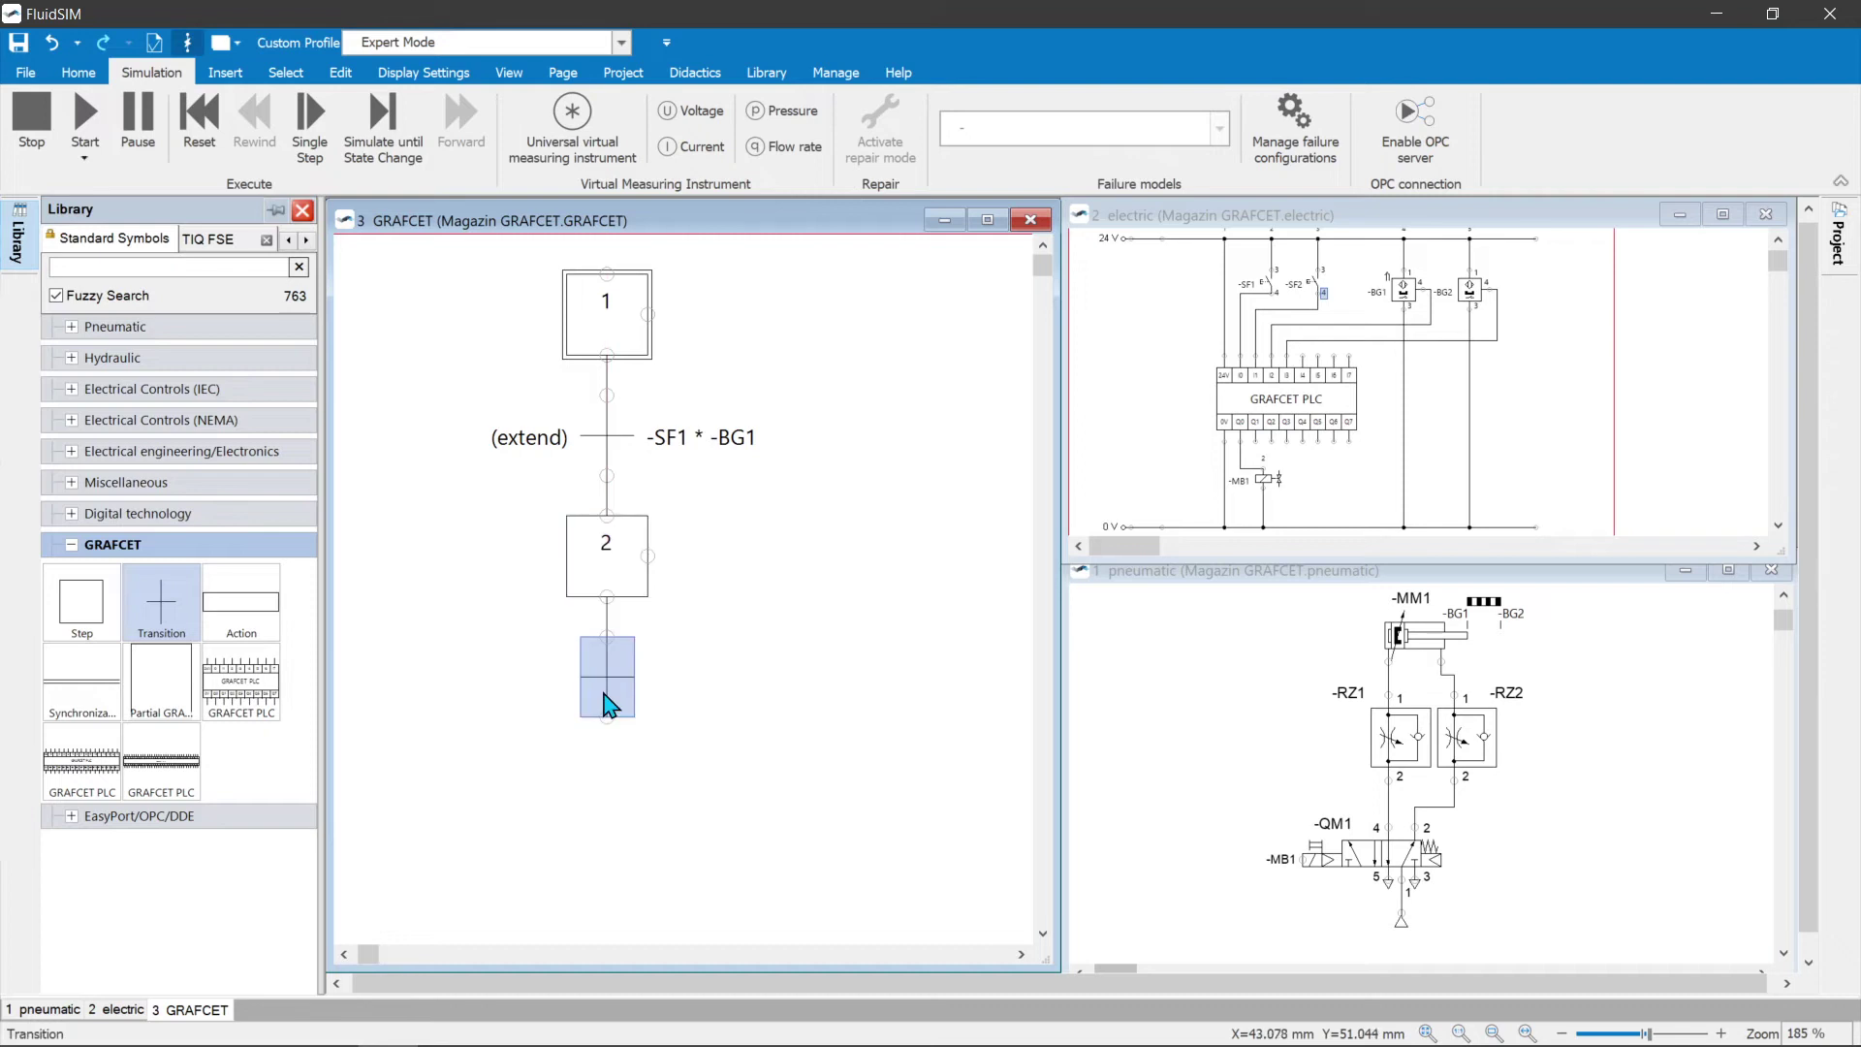
double_click(609, 674)
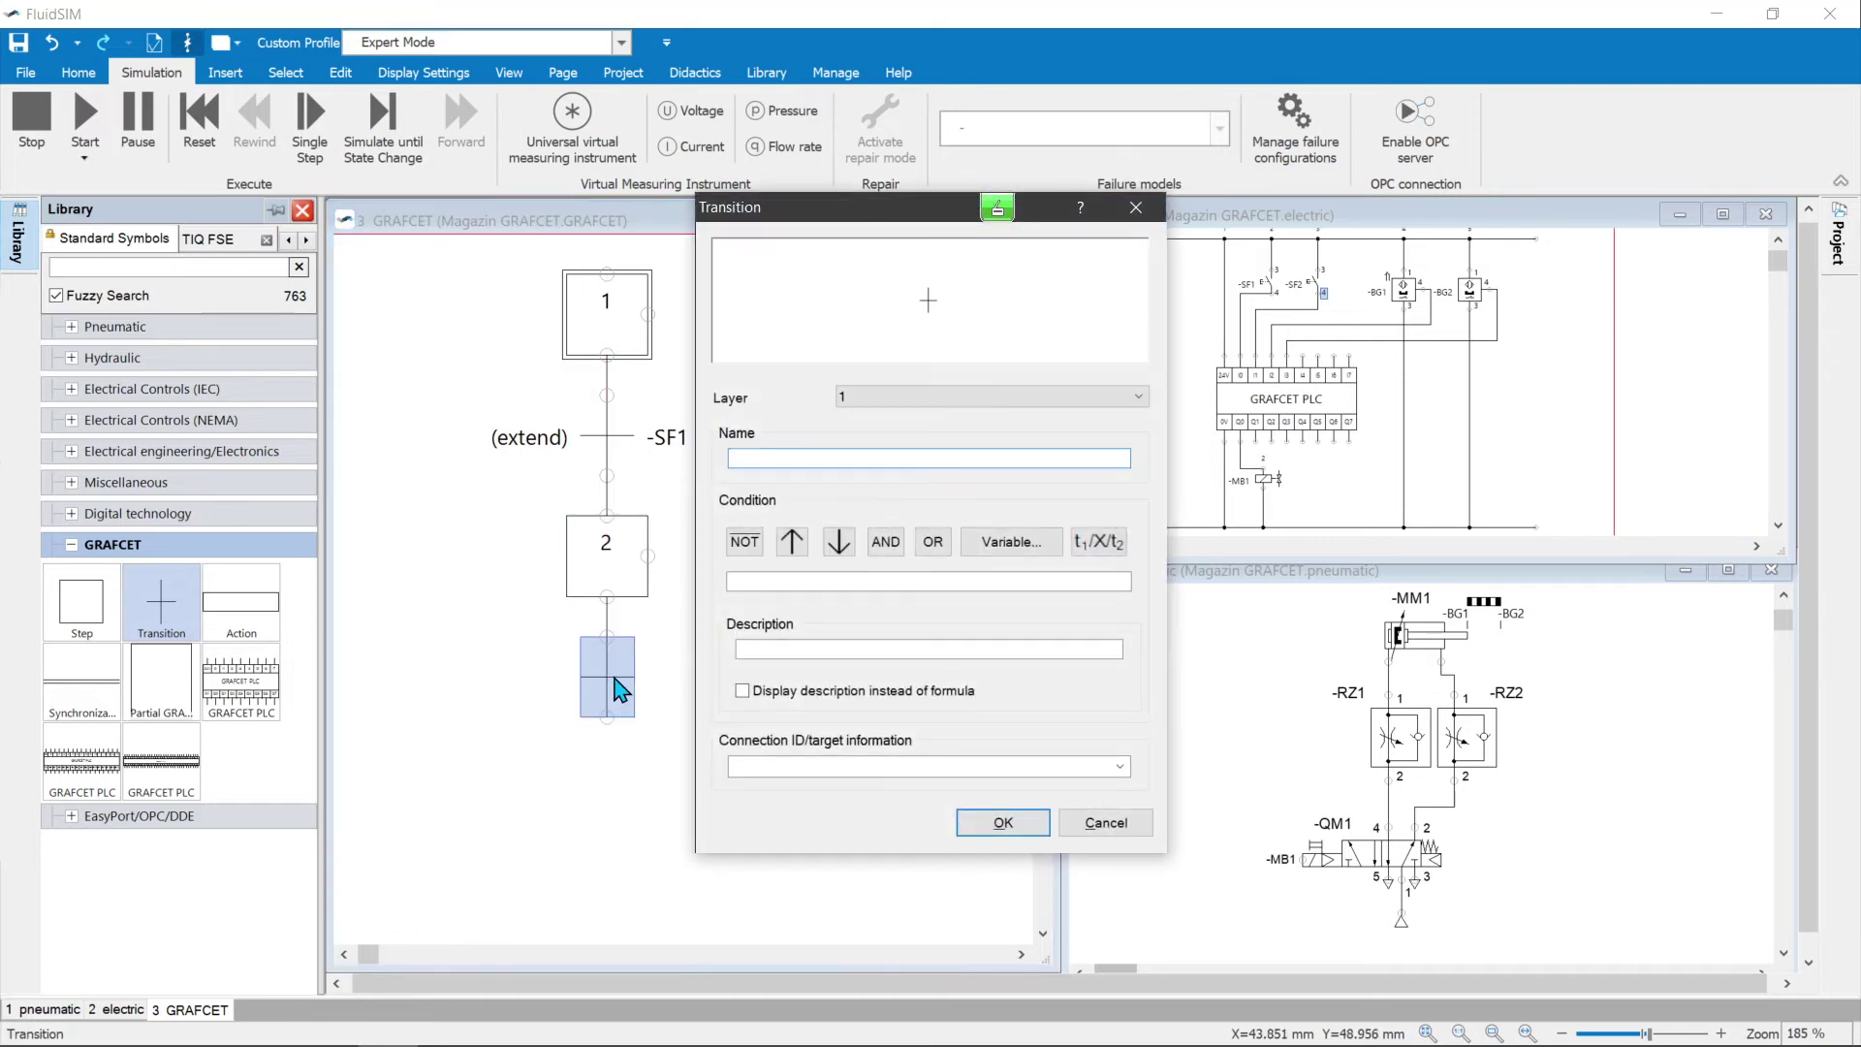
- Give the new transition condition -BG2 * -SF2 and name it retract
left_click(1008, 547)
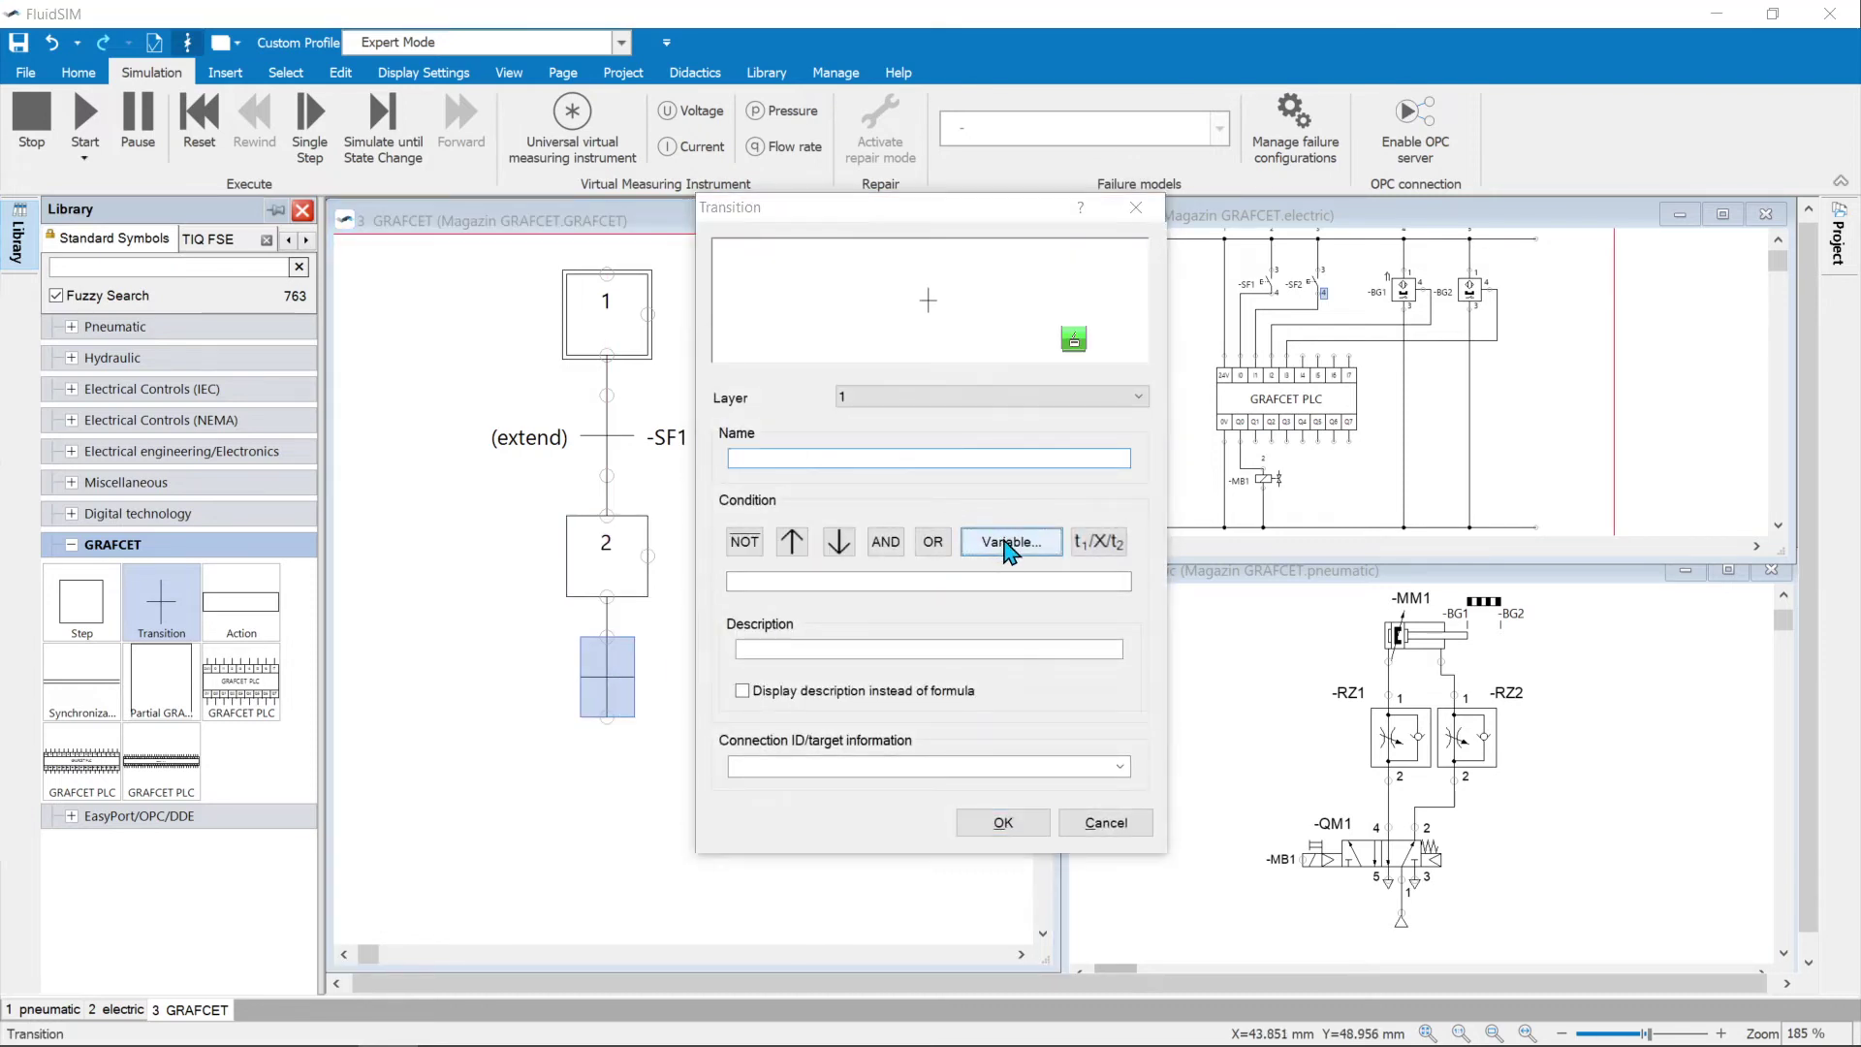
left_click(790, 406)
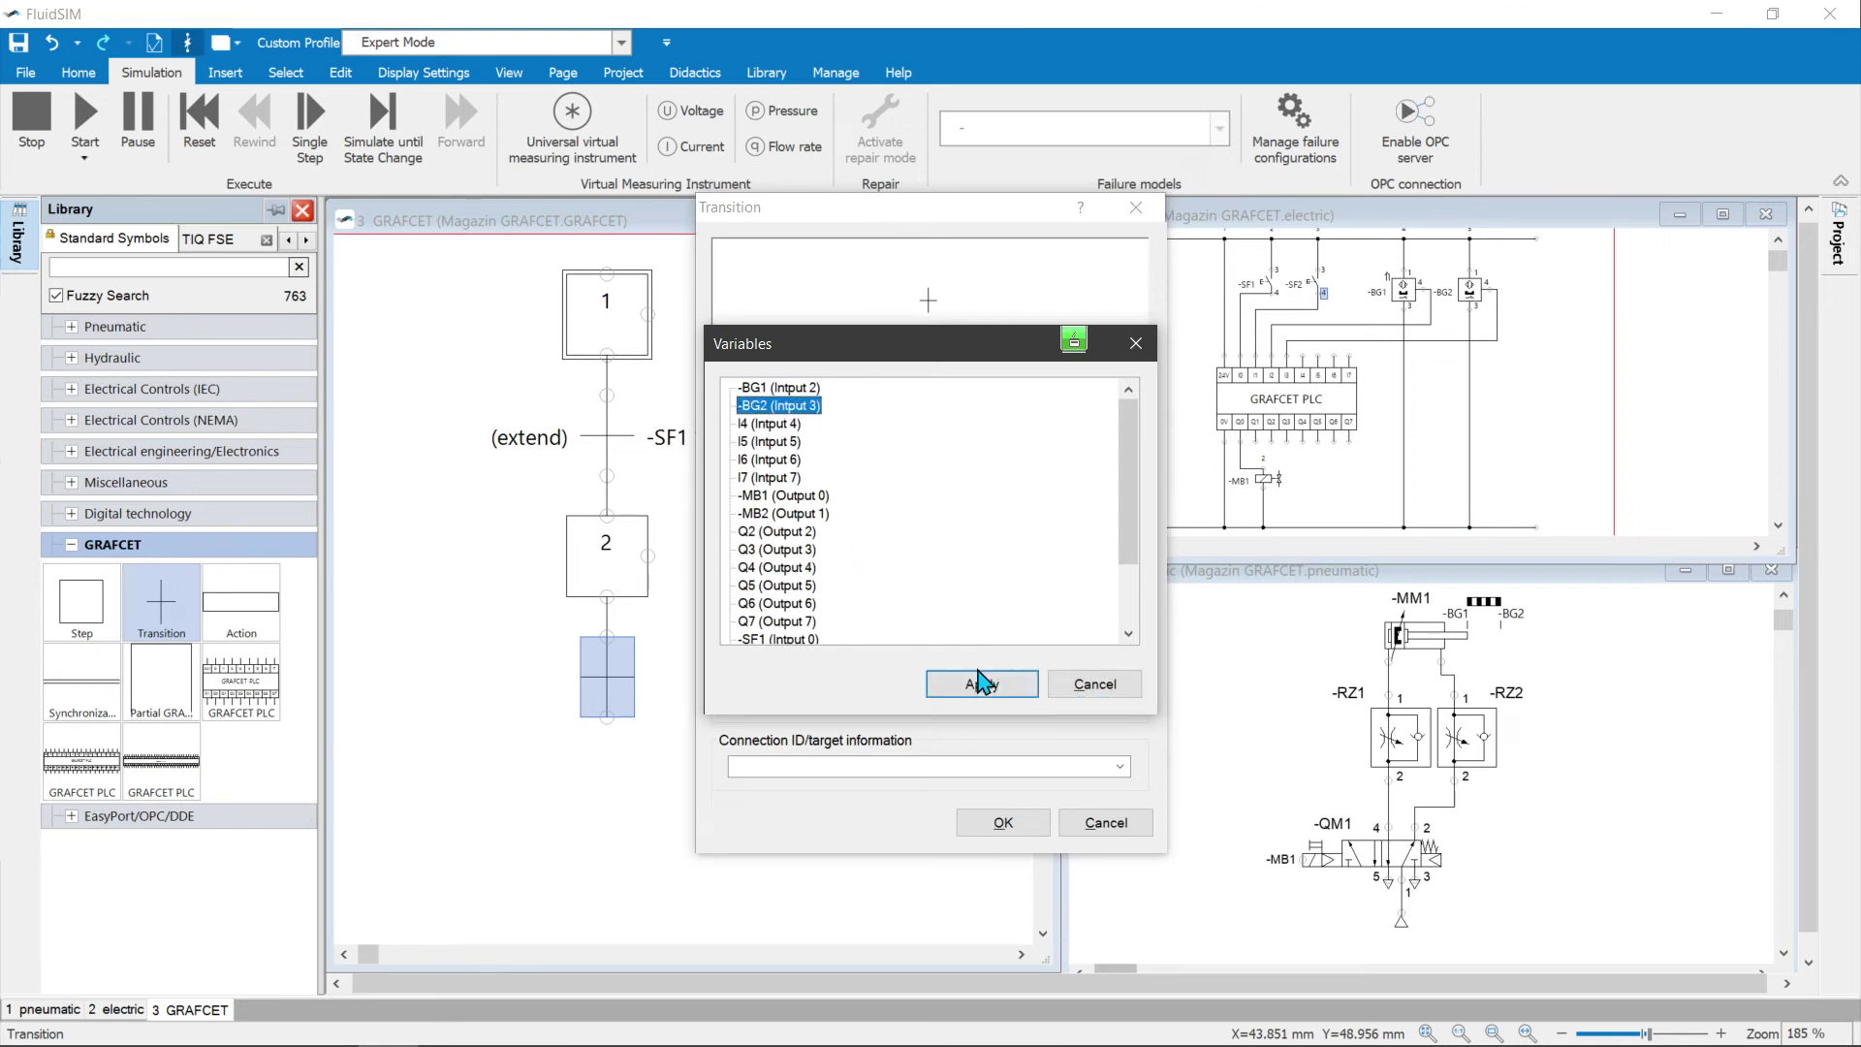
left_click(979, 684)
left_click(885, 541)
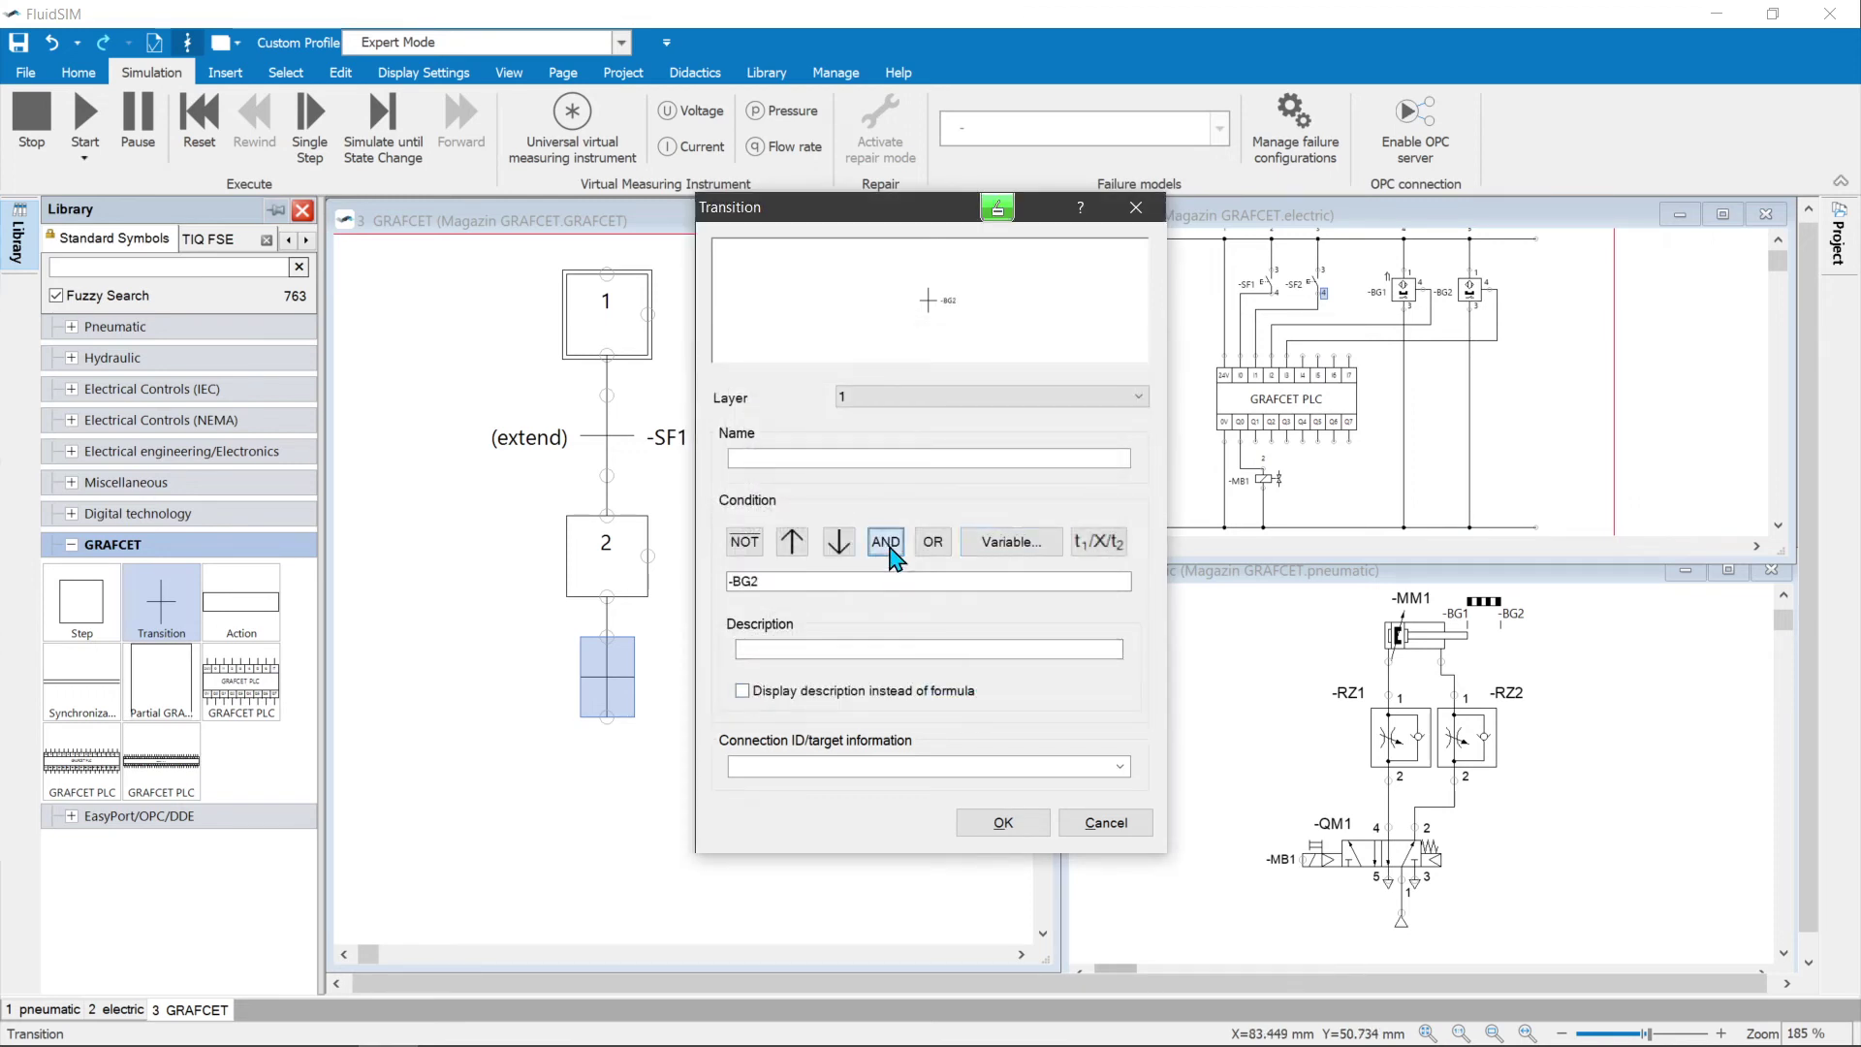
left_click(1013, 541)
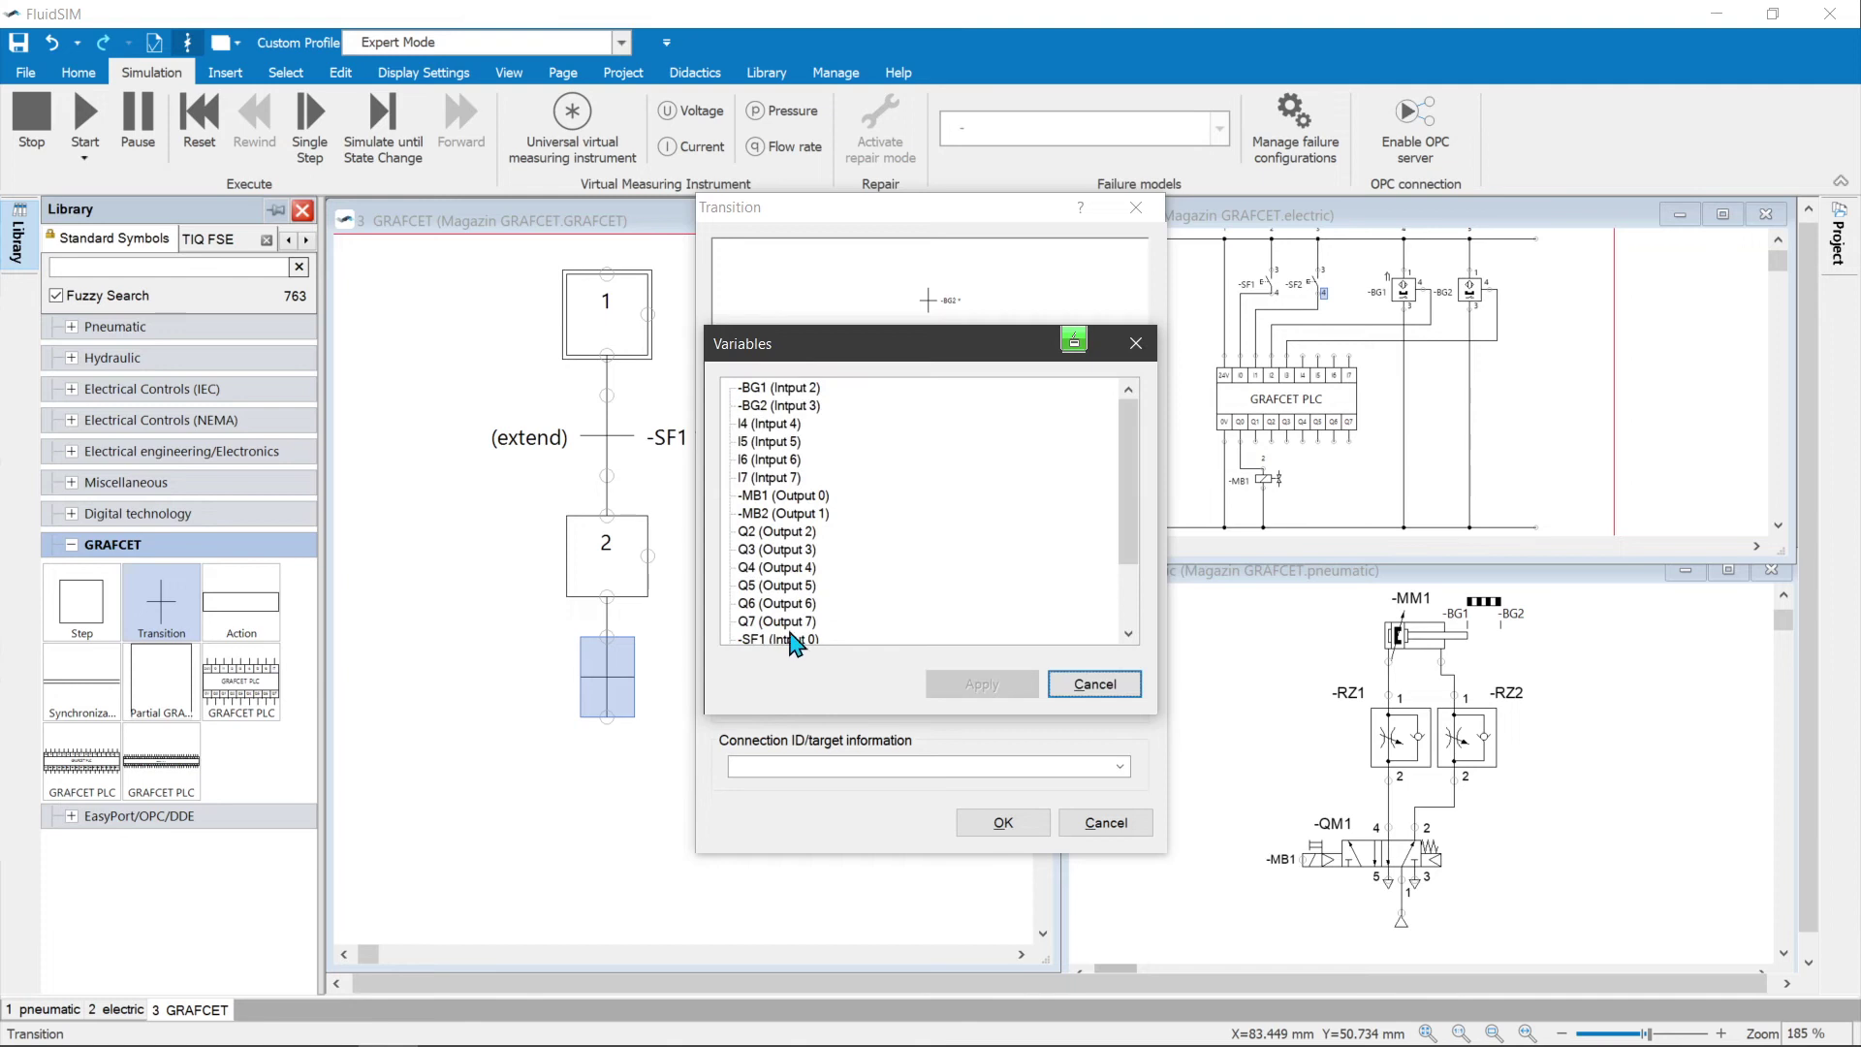
left_click_drag(1134, 543, 940, 595)
left_click(776, 567)
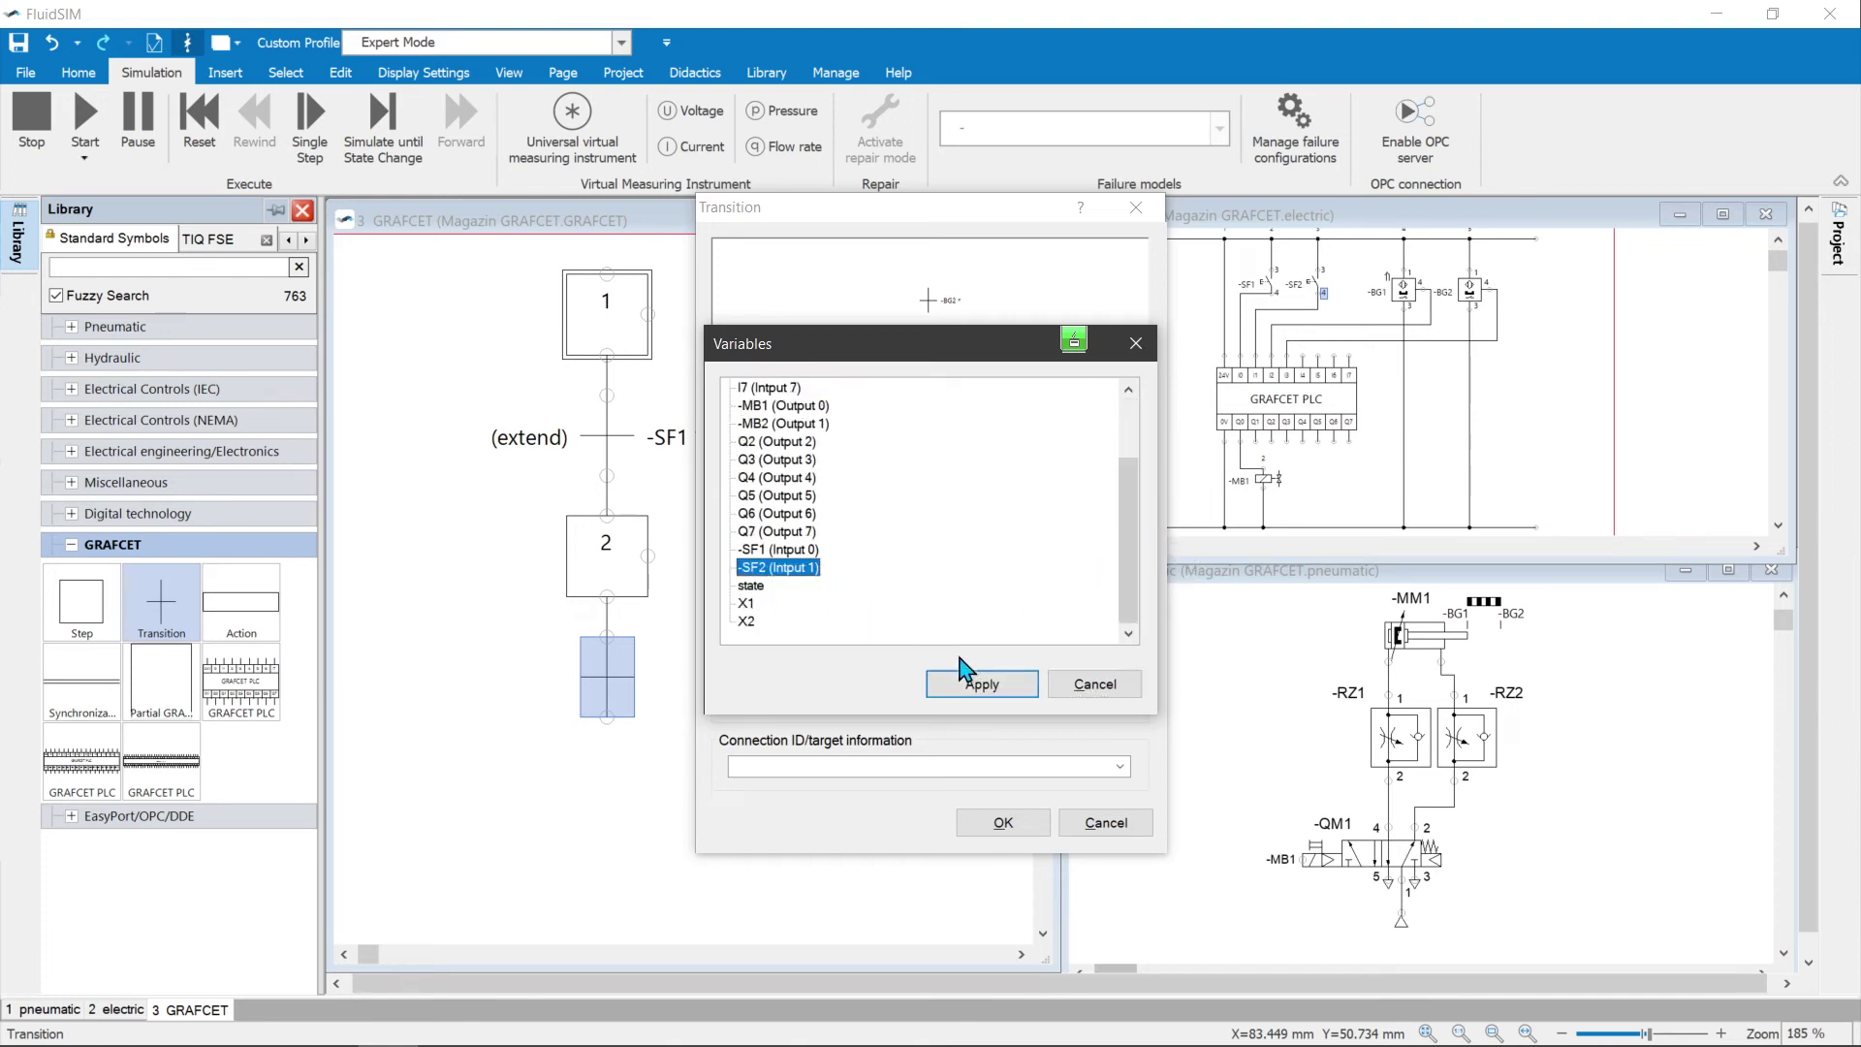
left_click(964, 690)
left_click(739, 462)
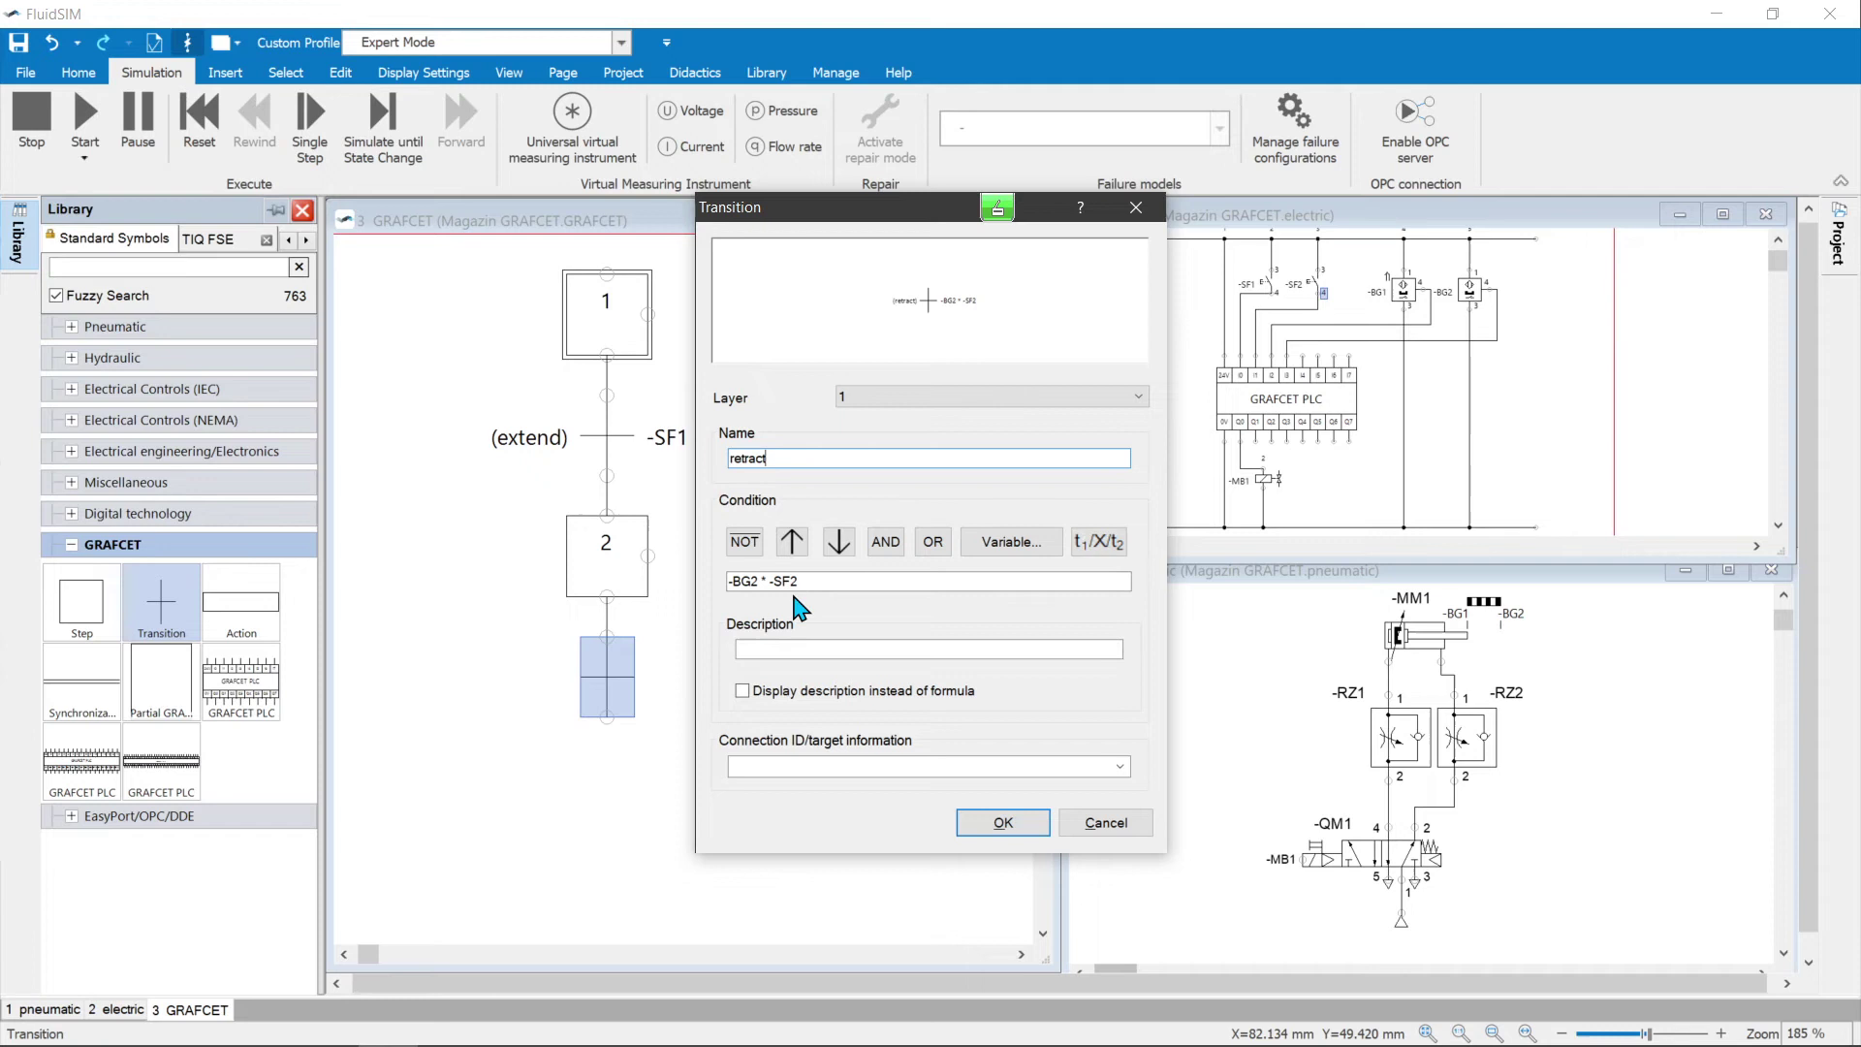
left_click(1003, 823)
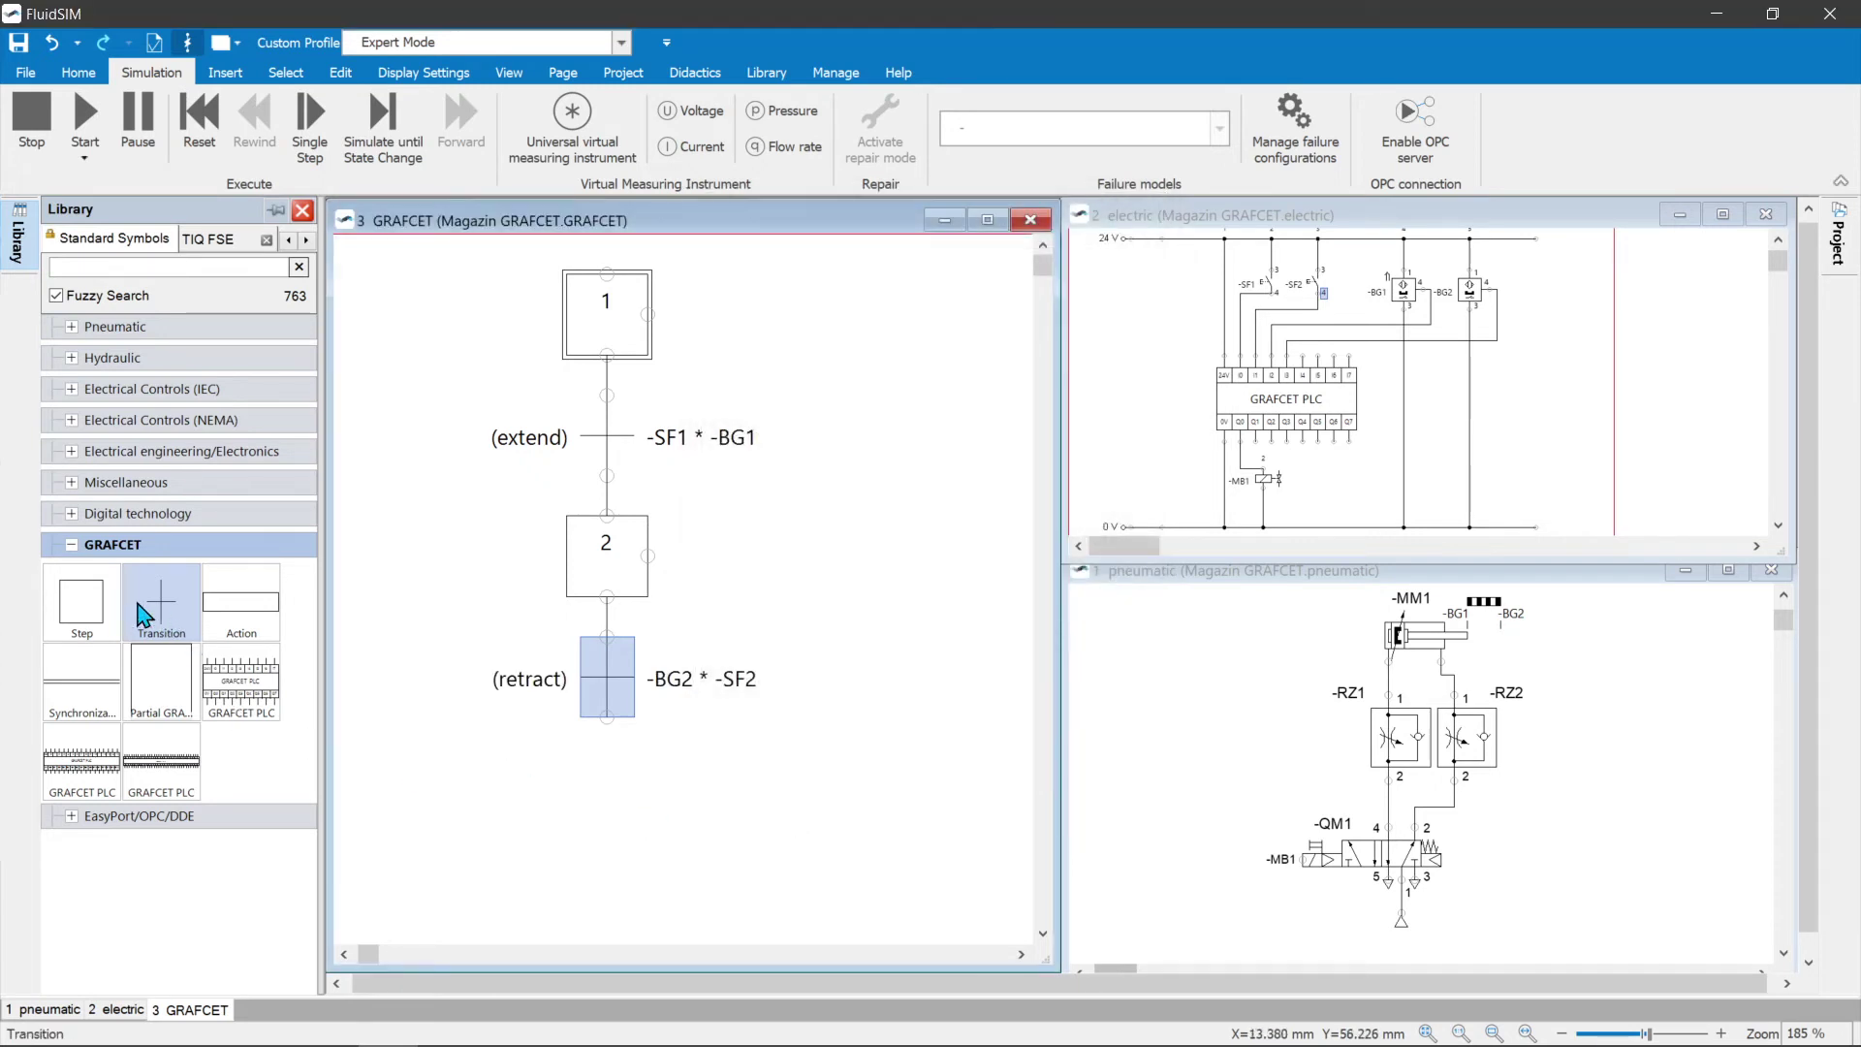
- Replace step 3 with a left-side return line from retract to step 1, and add an action beside step 2
left_click_drag(87, 615, 608, 822)
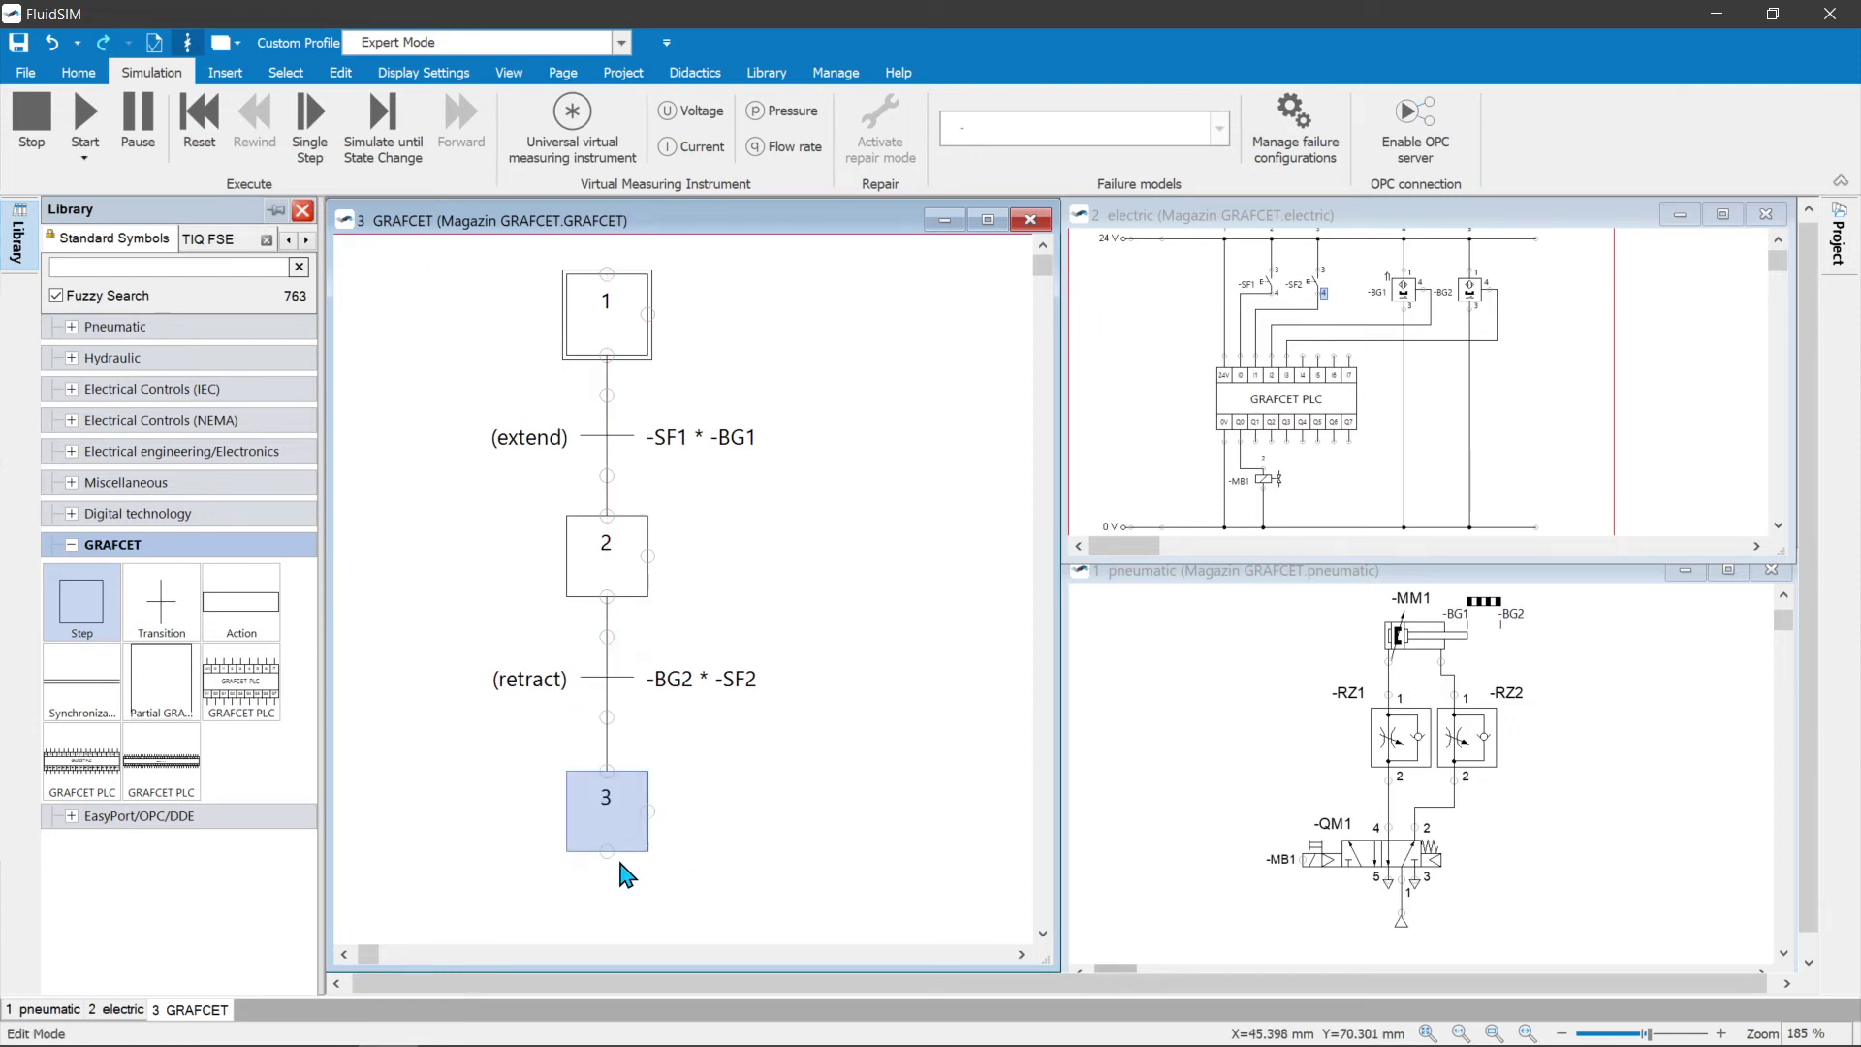
key("Delete")
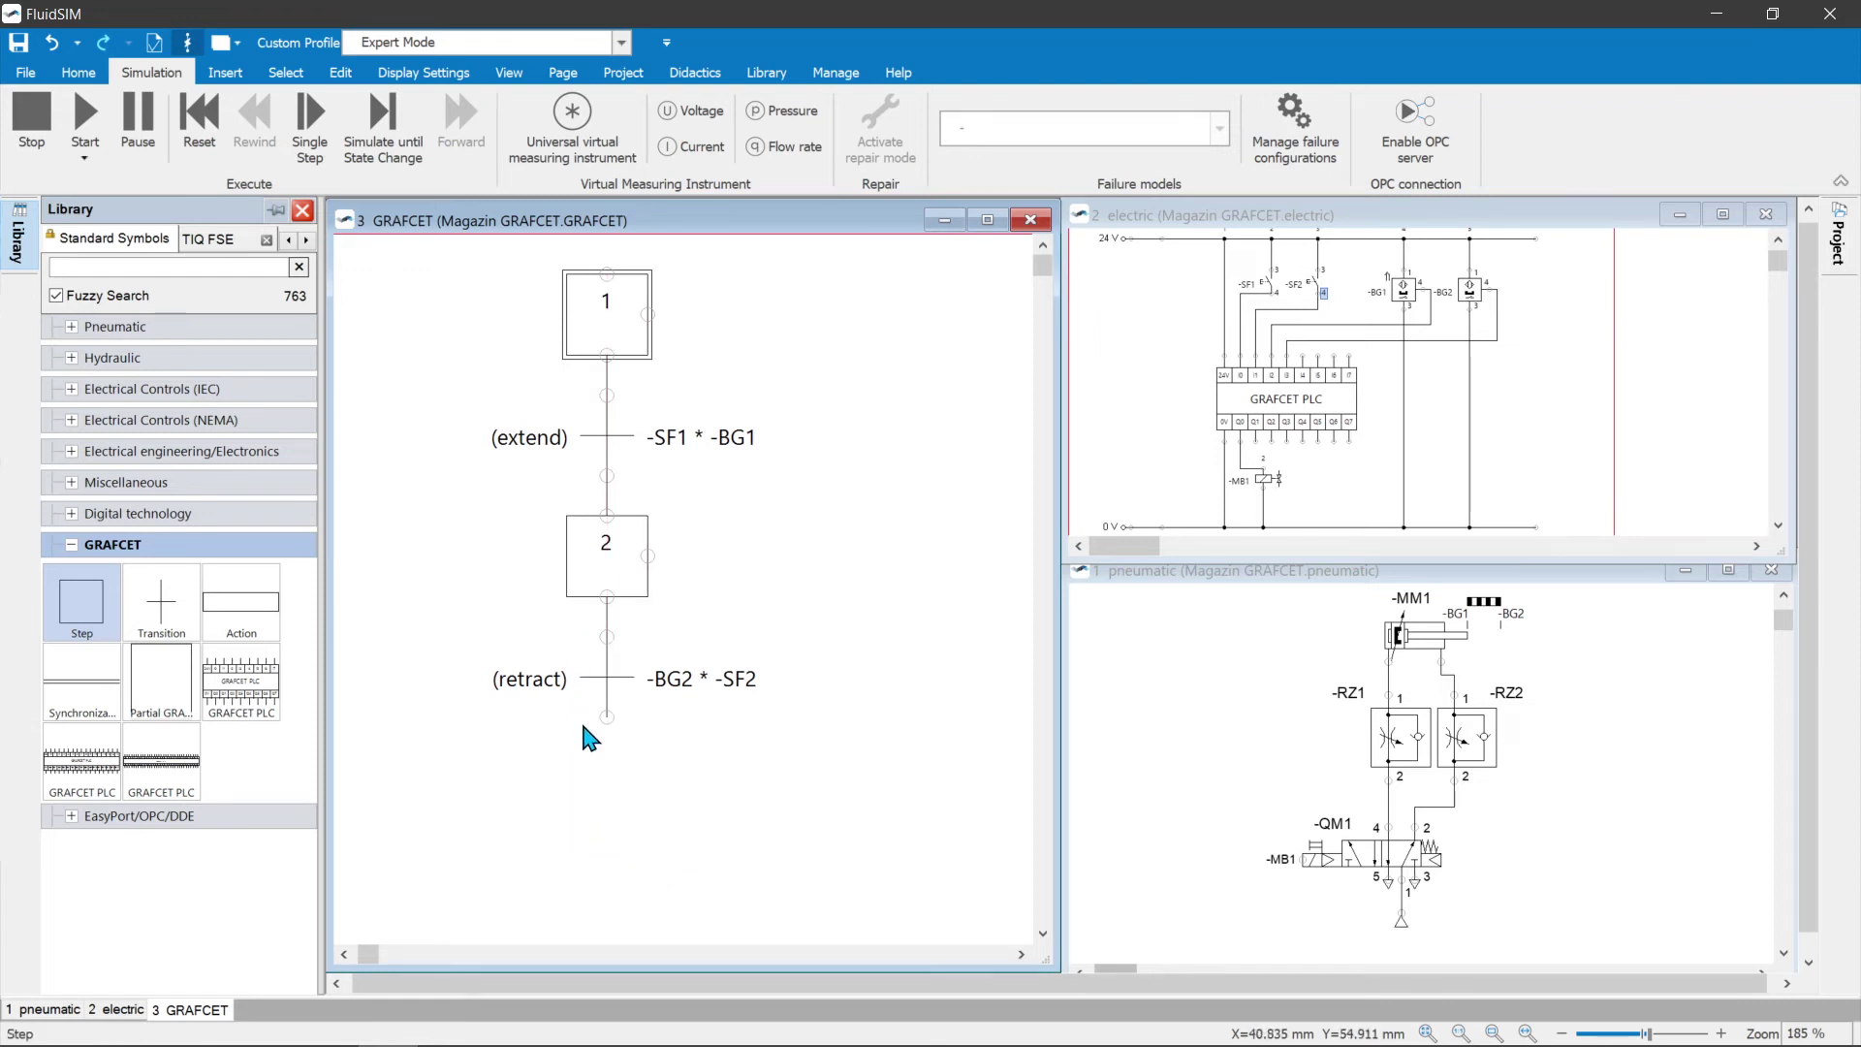
left_click_drag(605, 712, 607, 275)
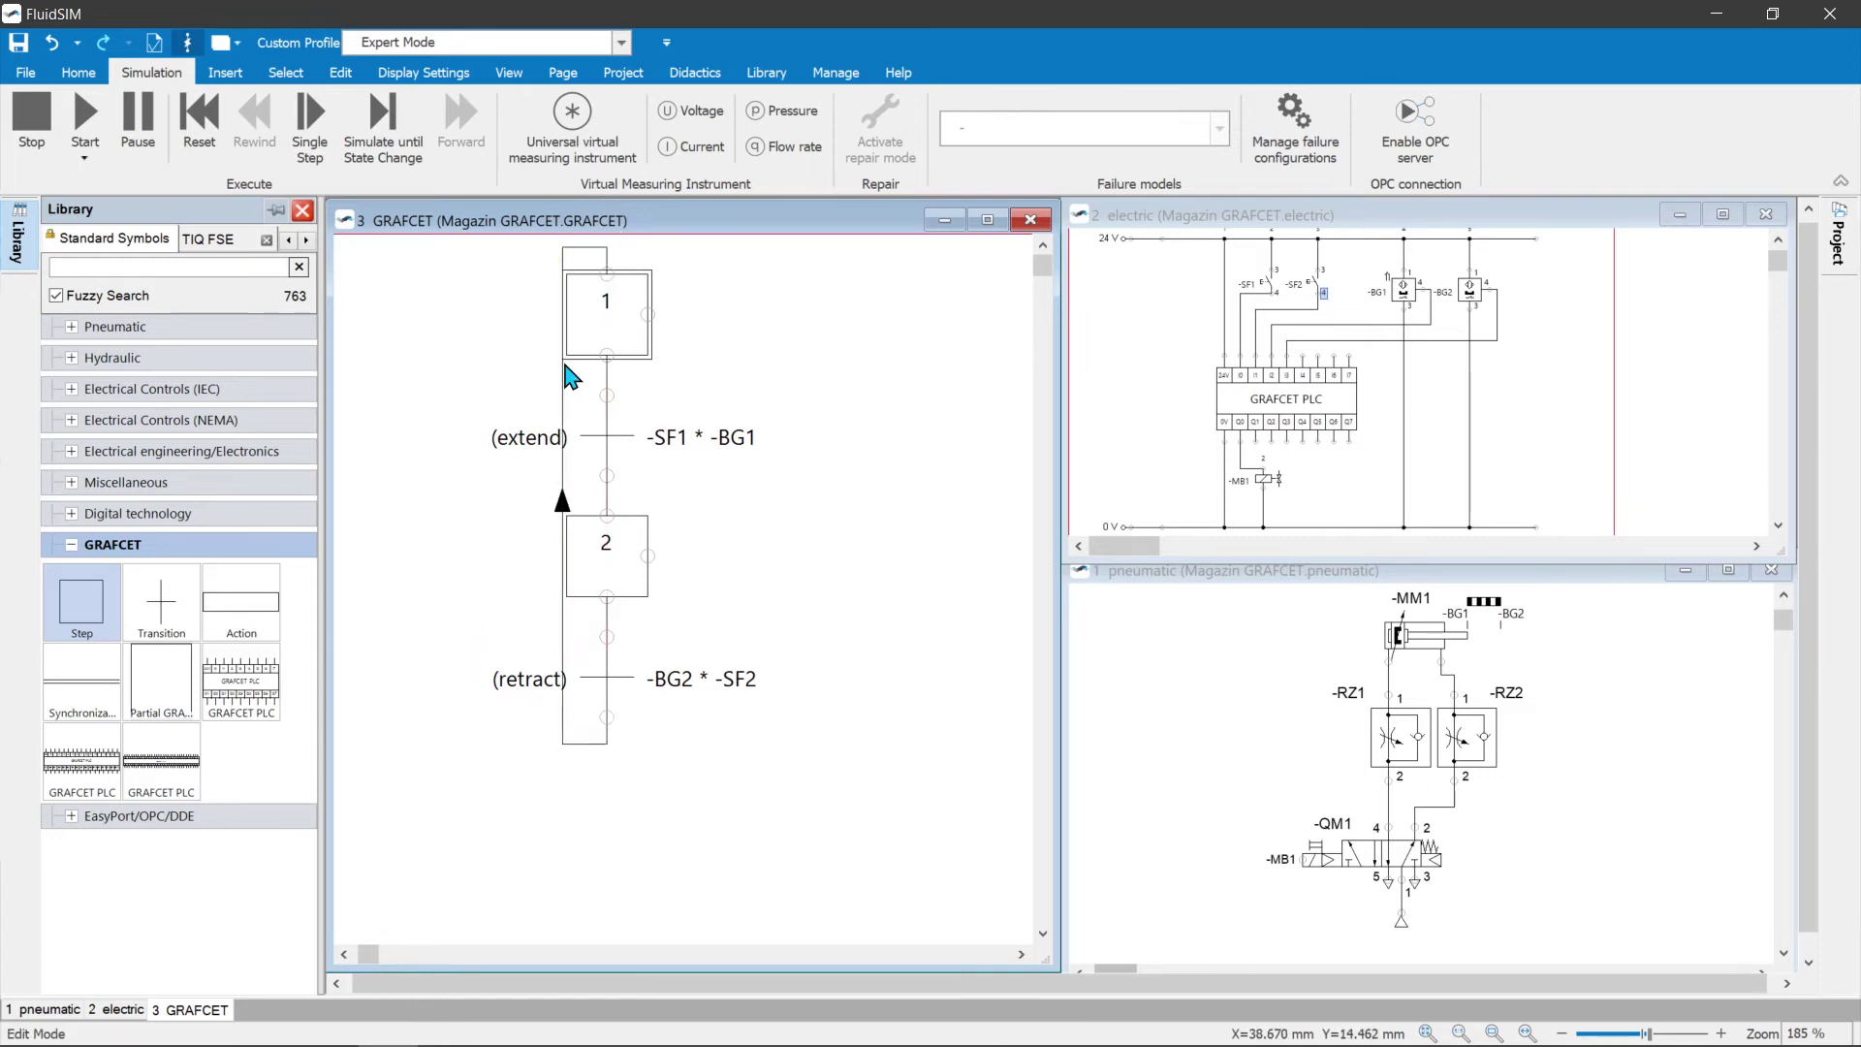
left_click_drag(560, 373, 459, 407)
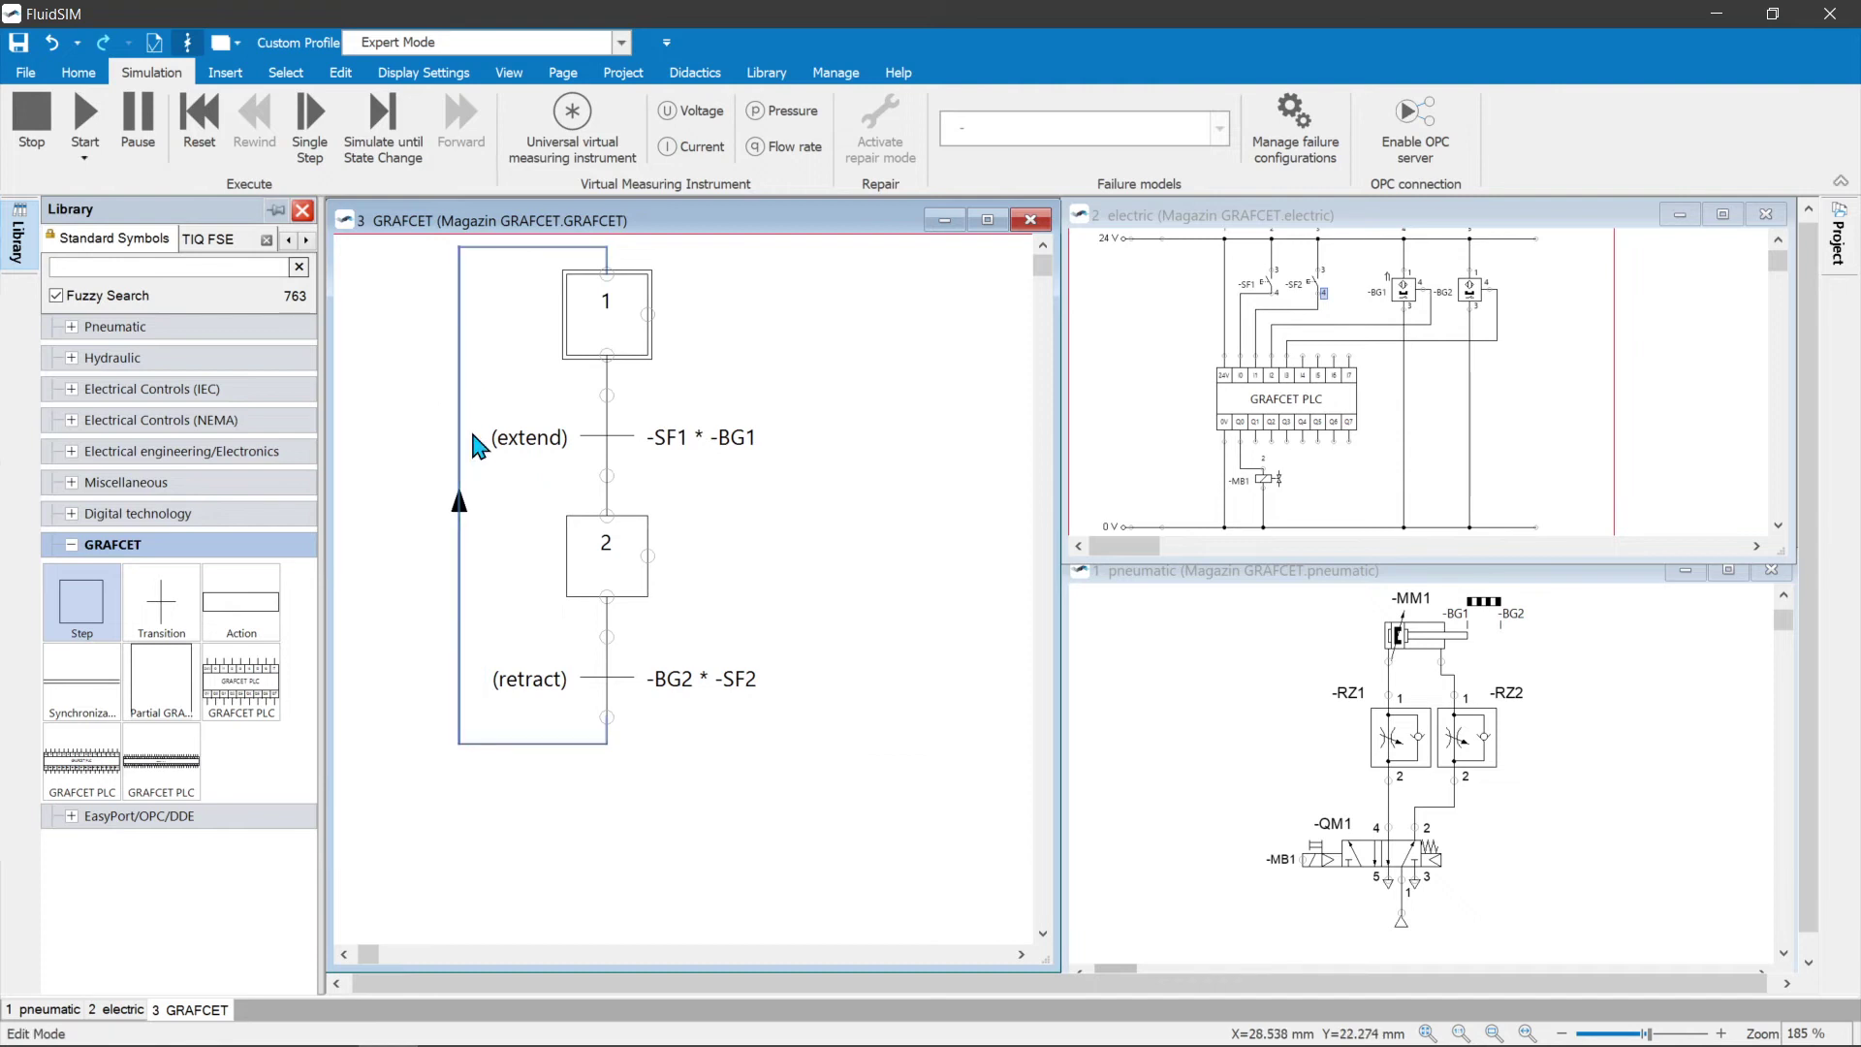
left_click(347, 956)
left_click_drag(221, 610, 763, 559)
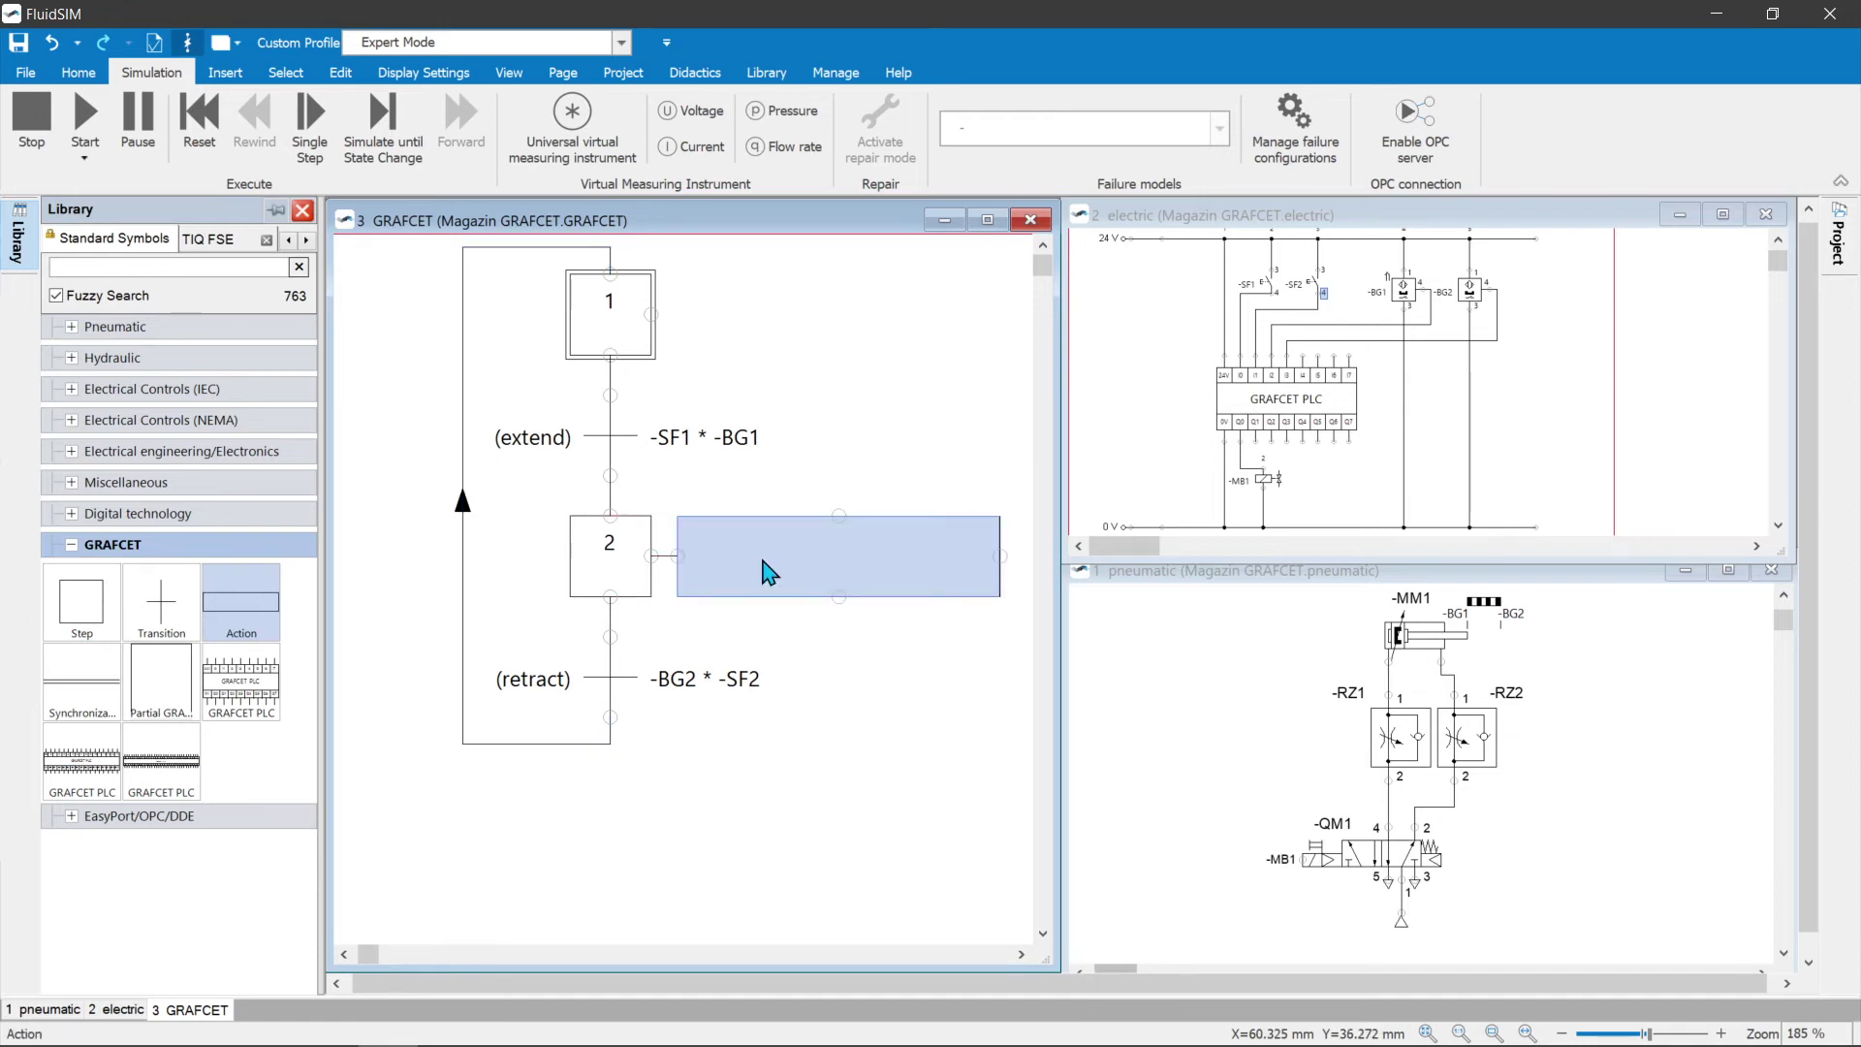
- Assign output -MB1 to step 2's action
double_click(757, 556)
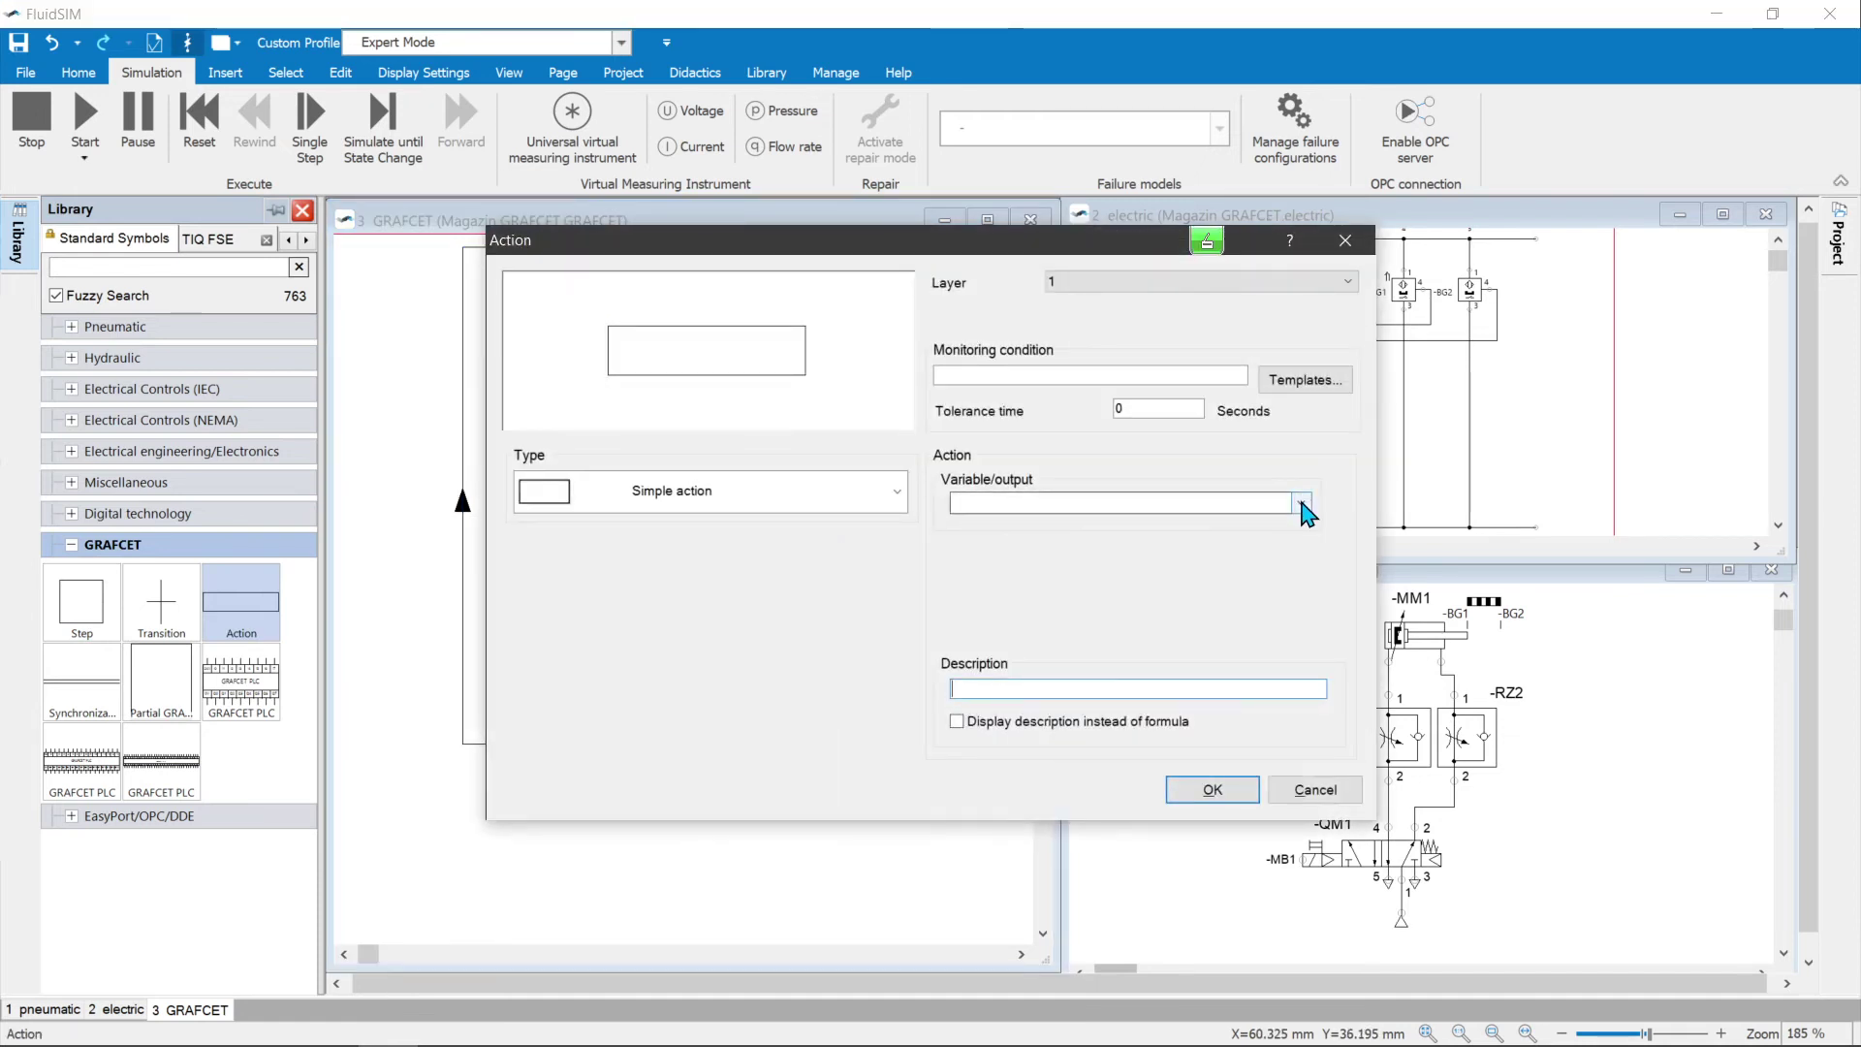
left_click(1301, 503)
left_click(1037, 523)
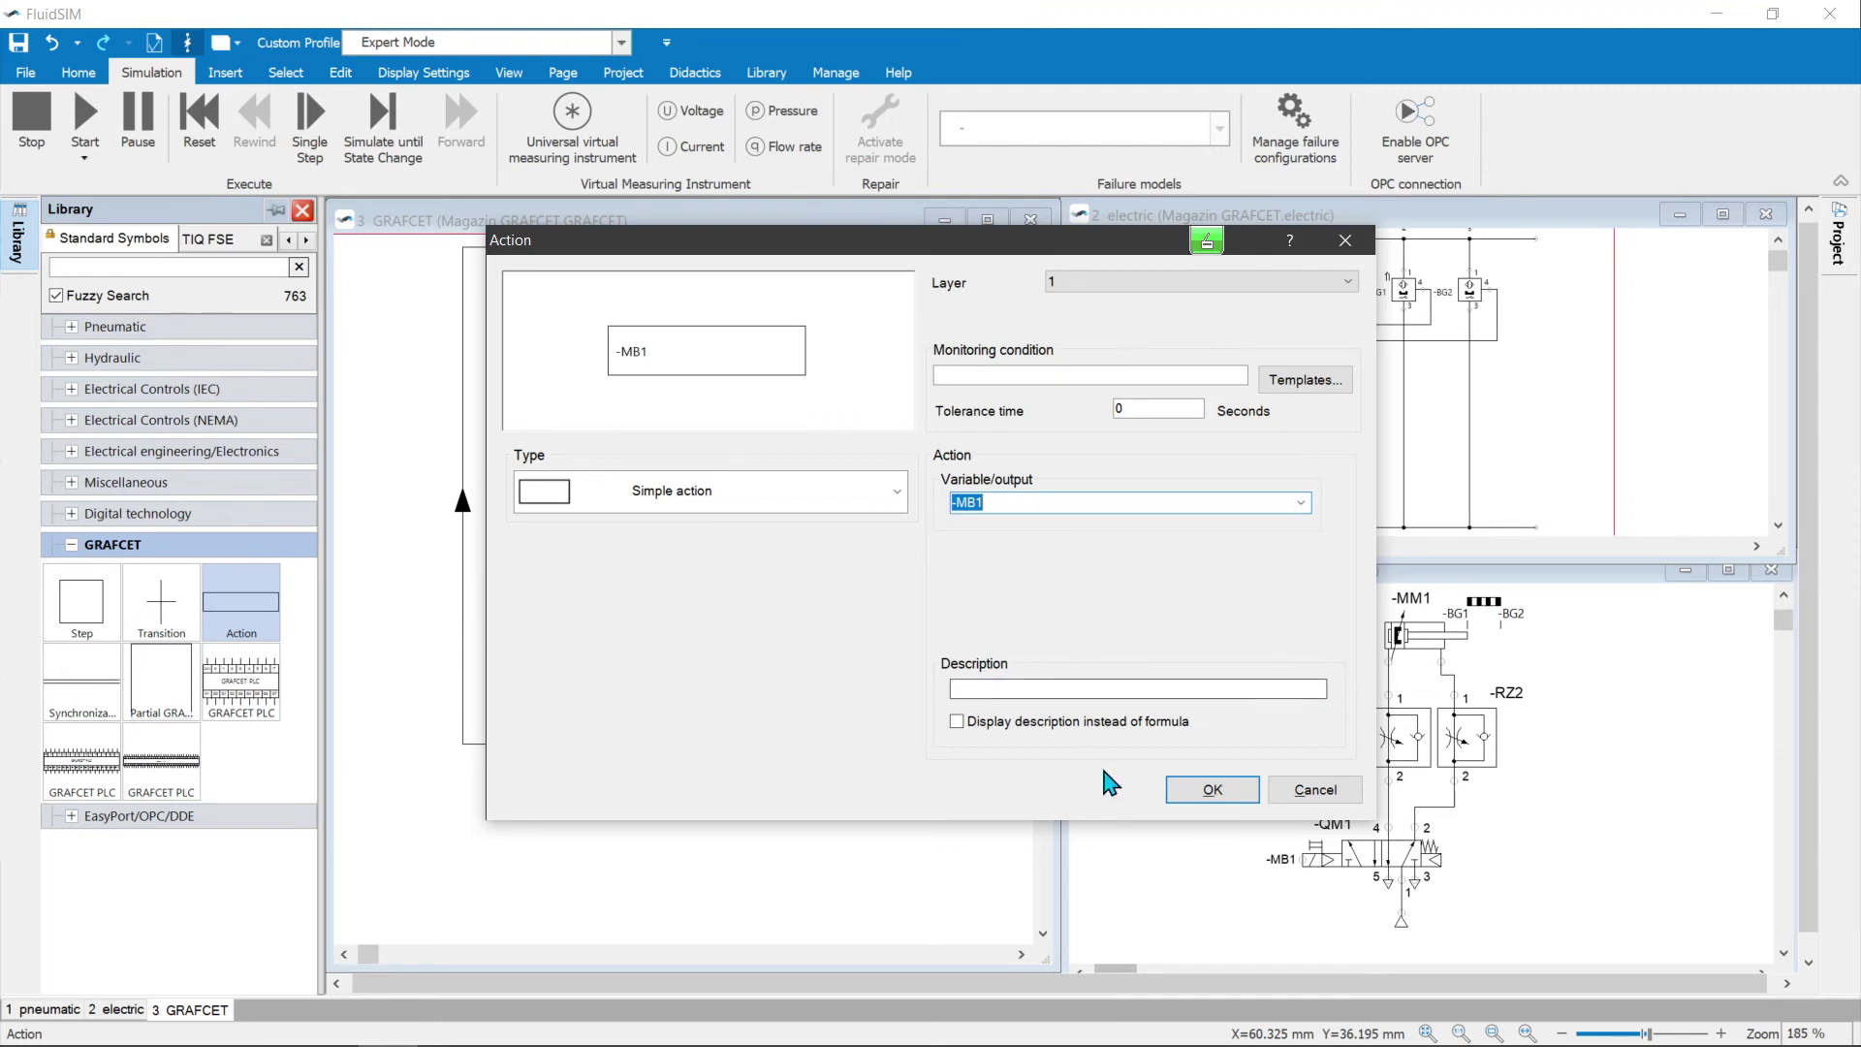
left_click(1202, 788)
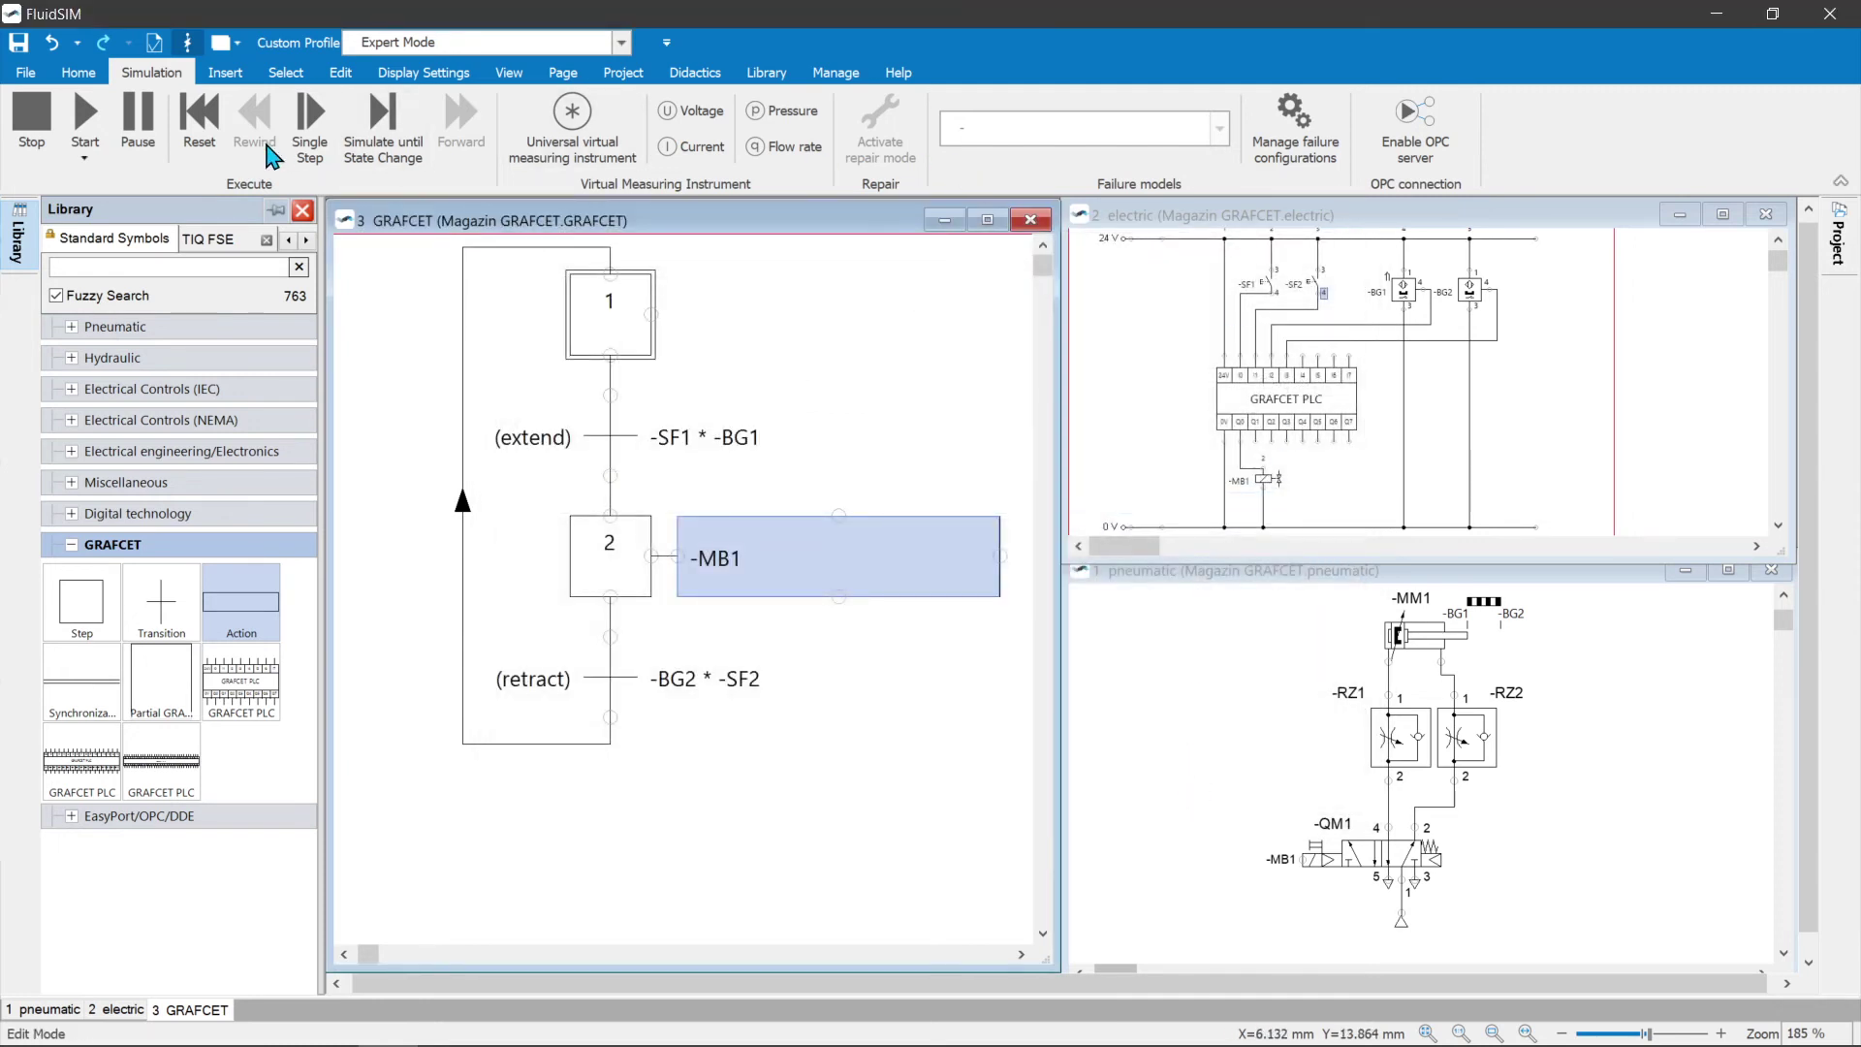
- Simulate the magazine loop, actuating -SF1 then -SF2 to return to step 1
left_click(85, 136)
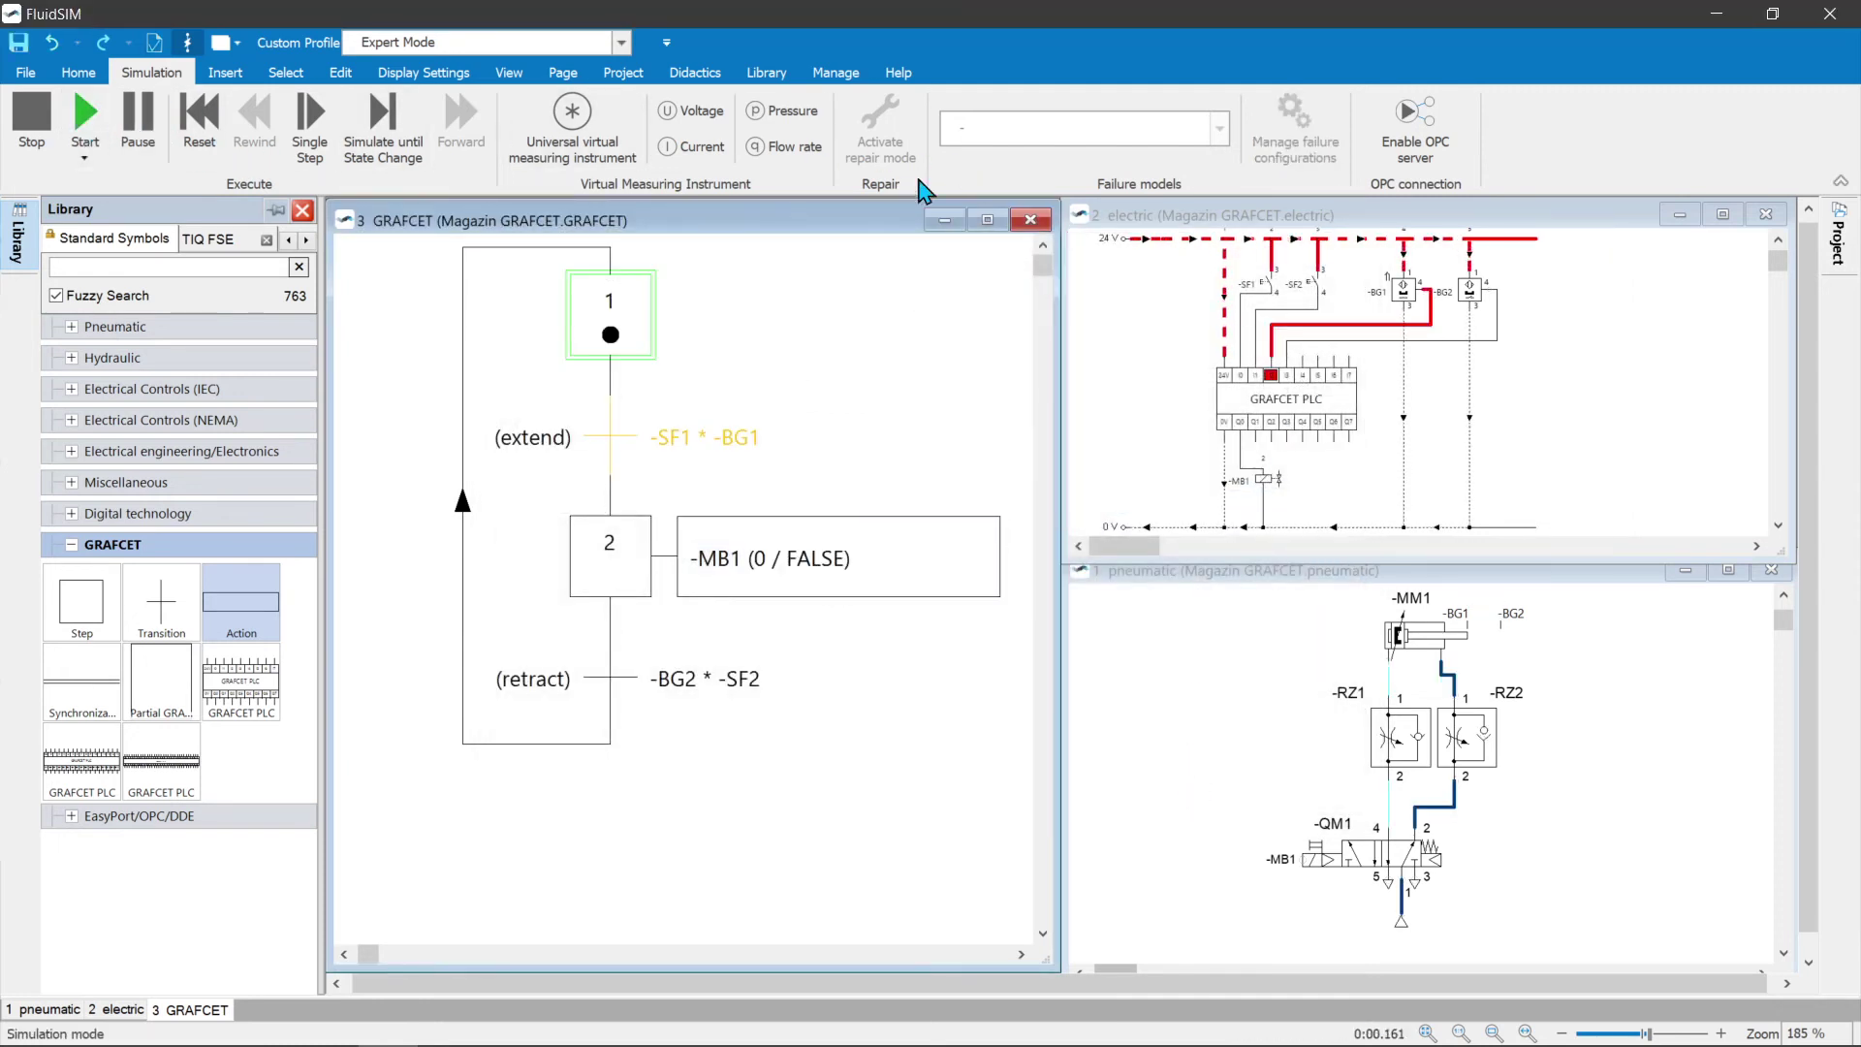
left_click(1275, 261)
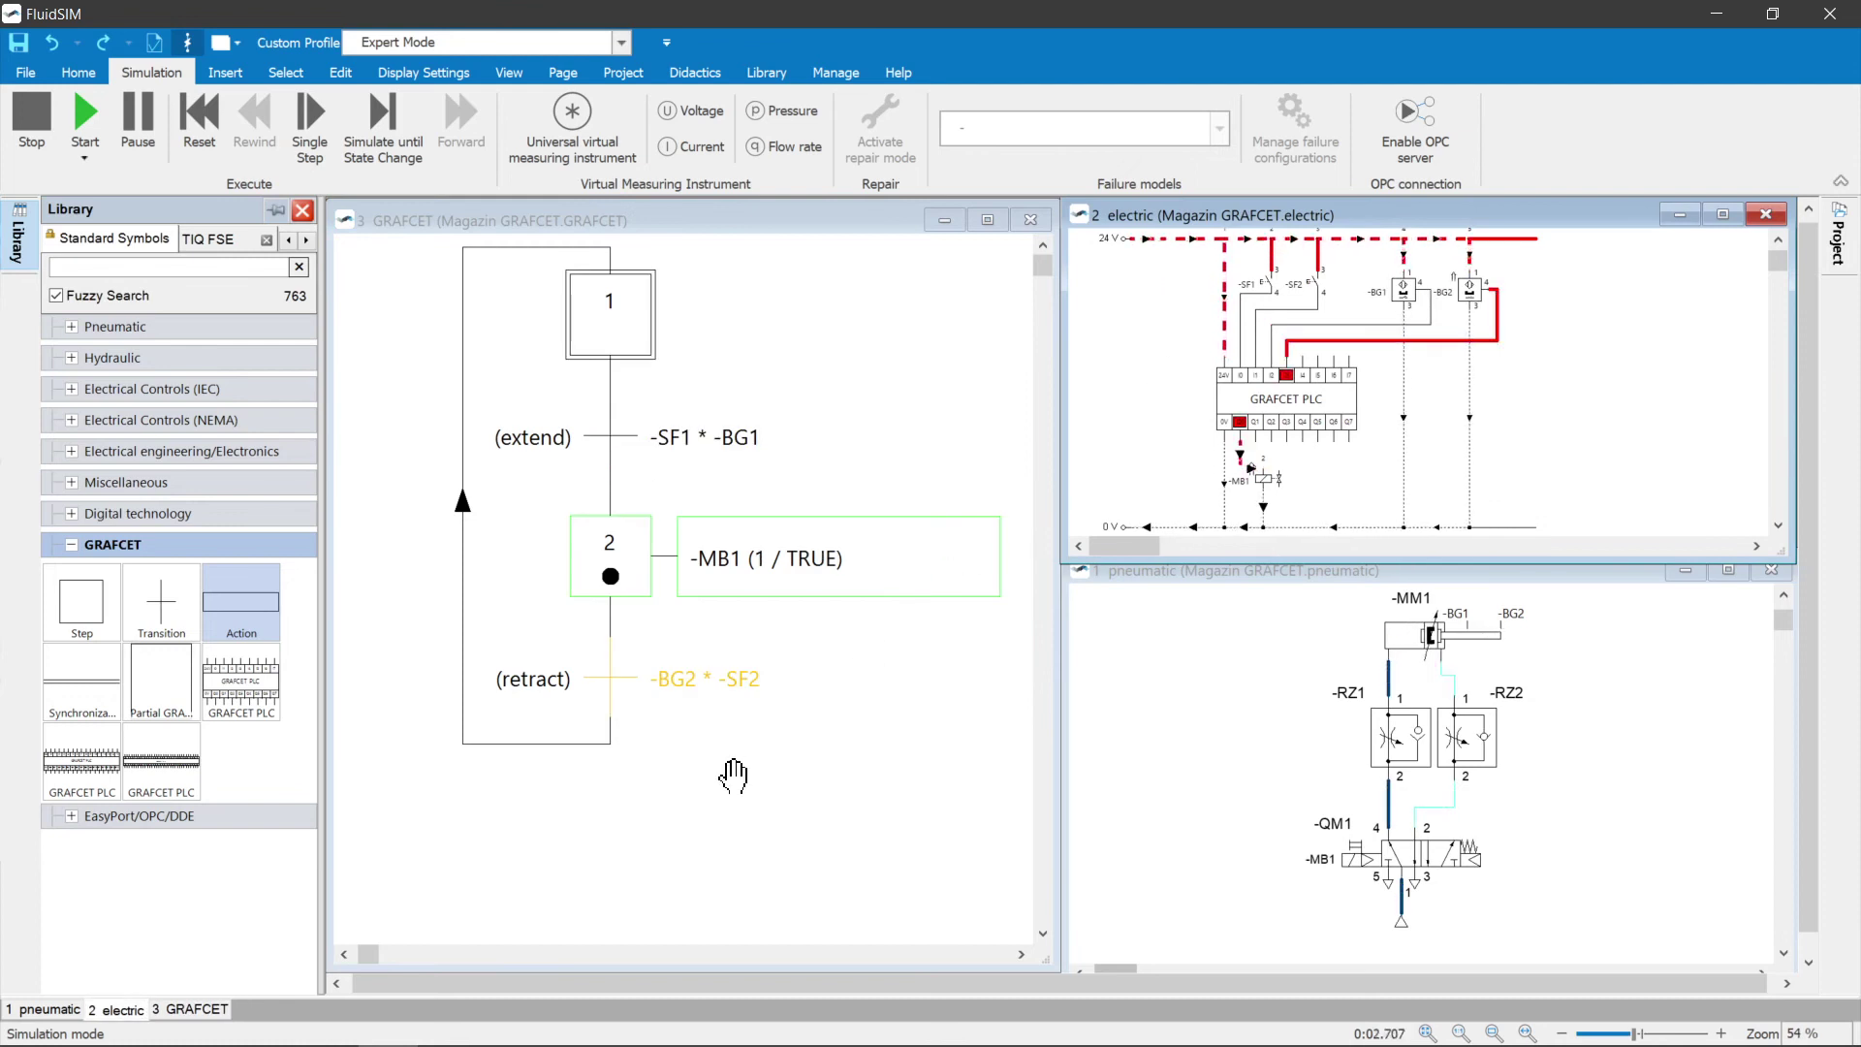
left_click(1322, 263)
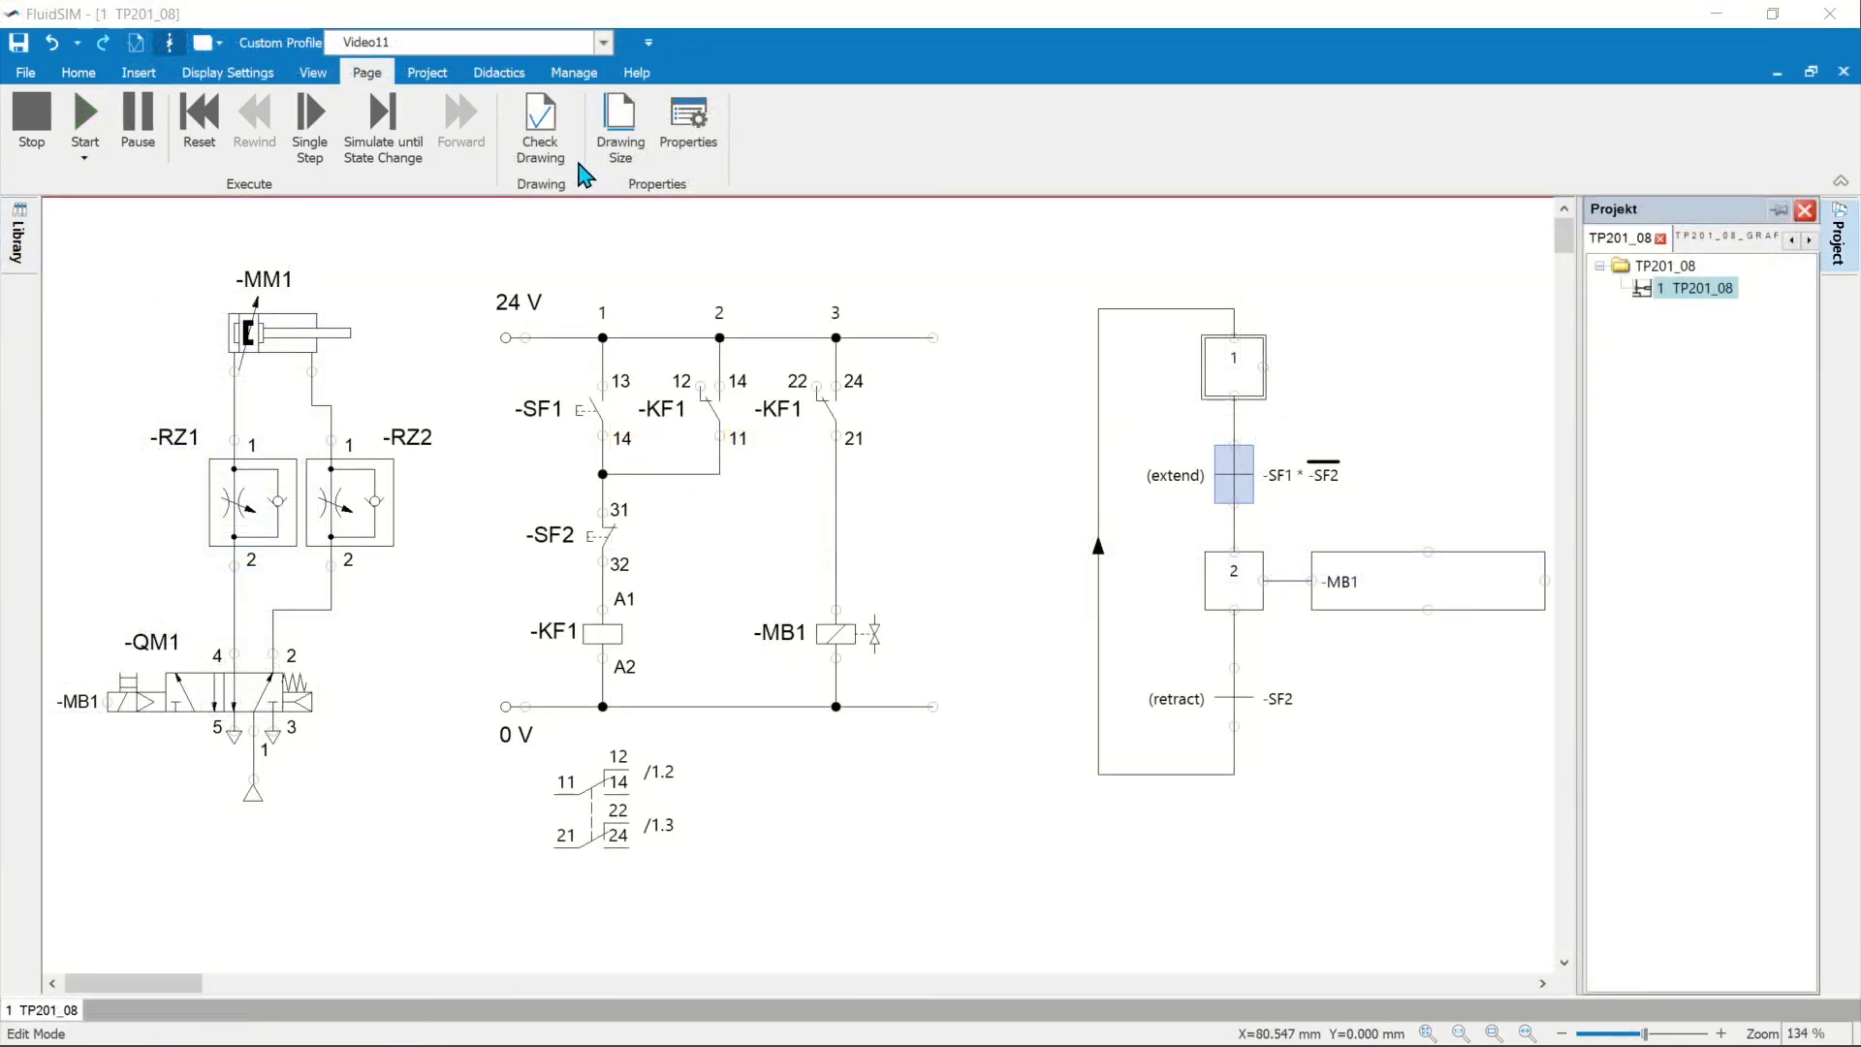
- Switch the global GRAFCET simulation mode to GrafView in the program options
left_click(575, 75)
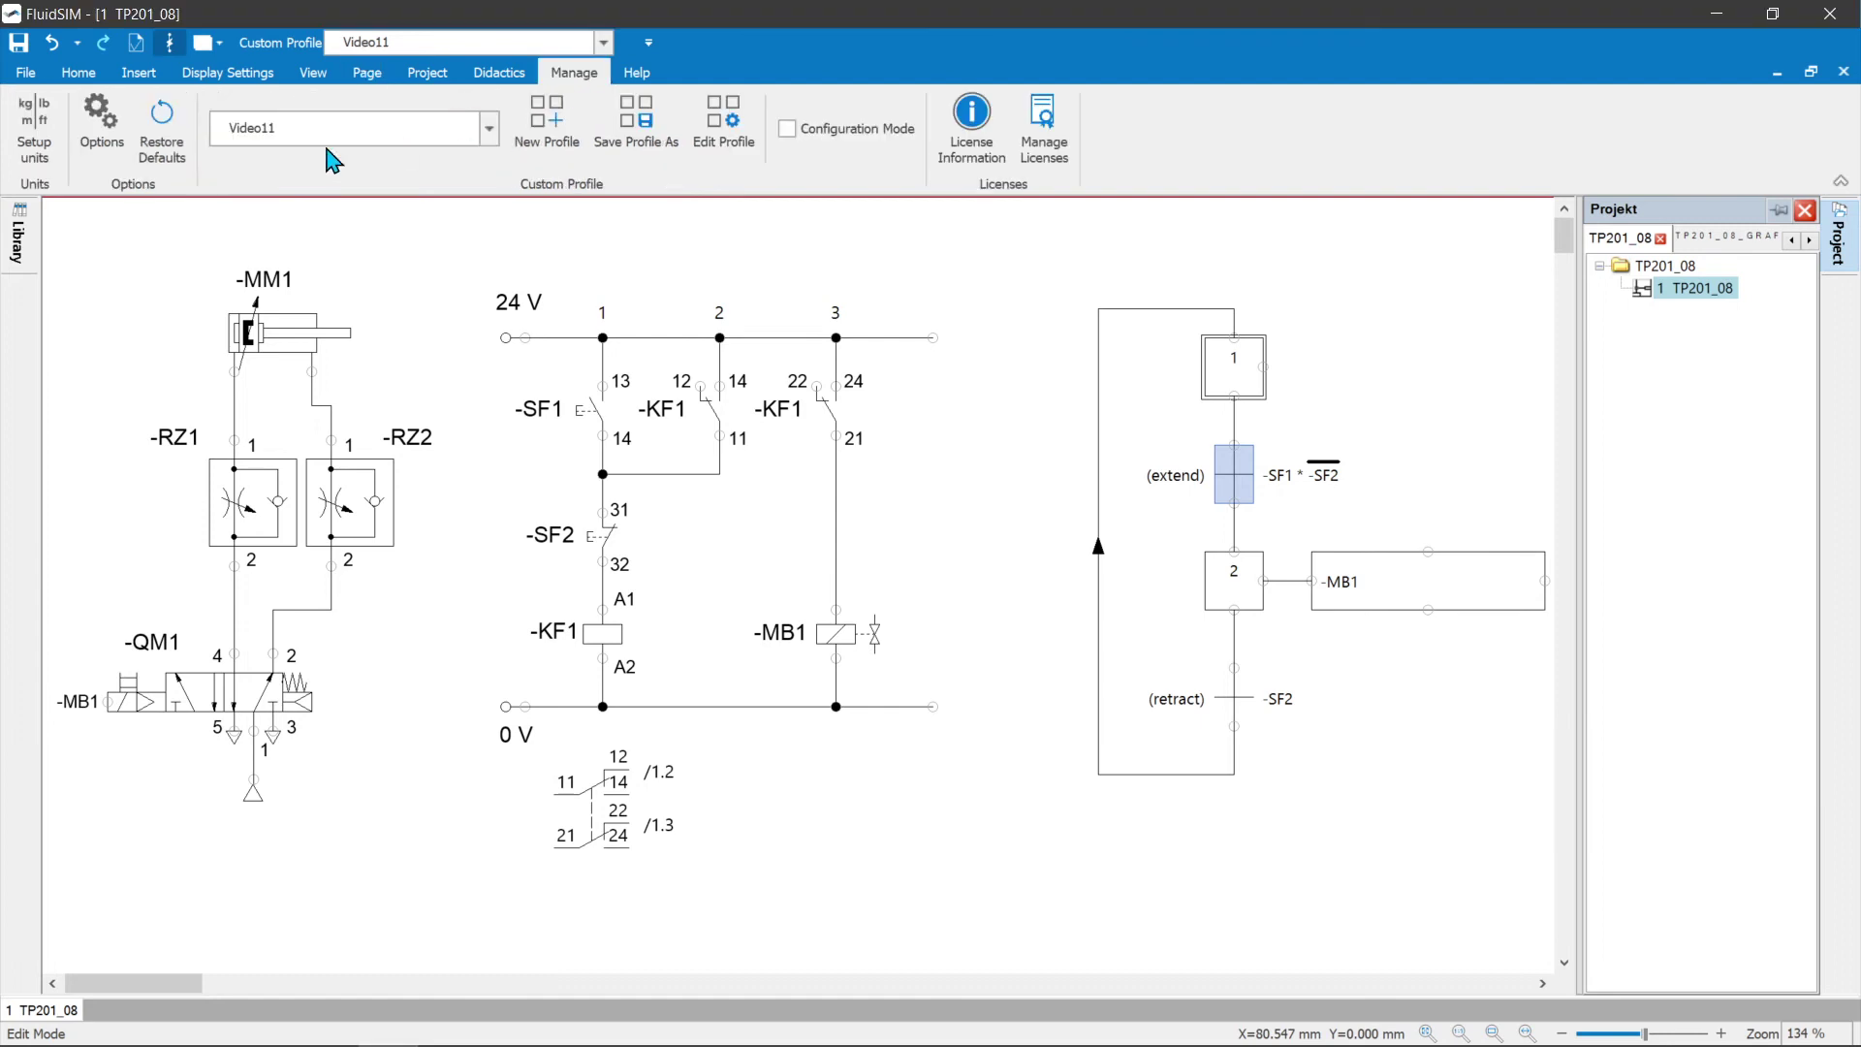
left_click(101, 121)
left_click(449, 481)
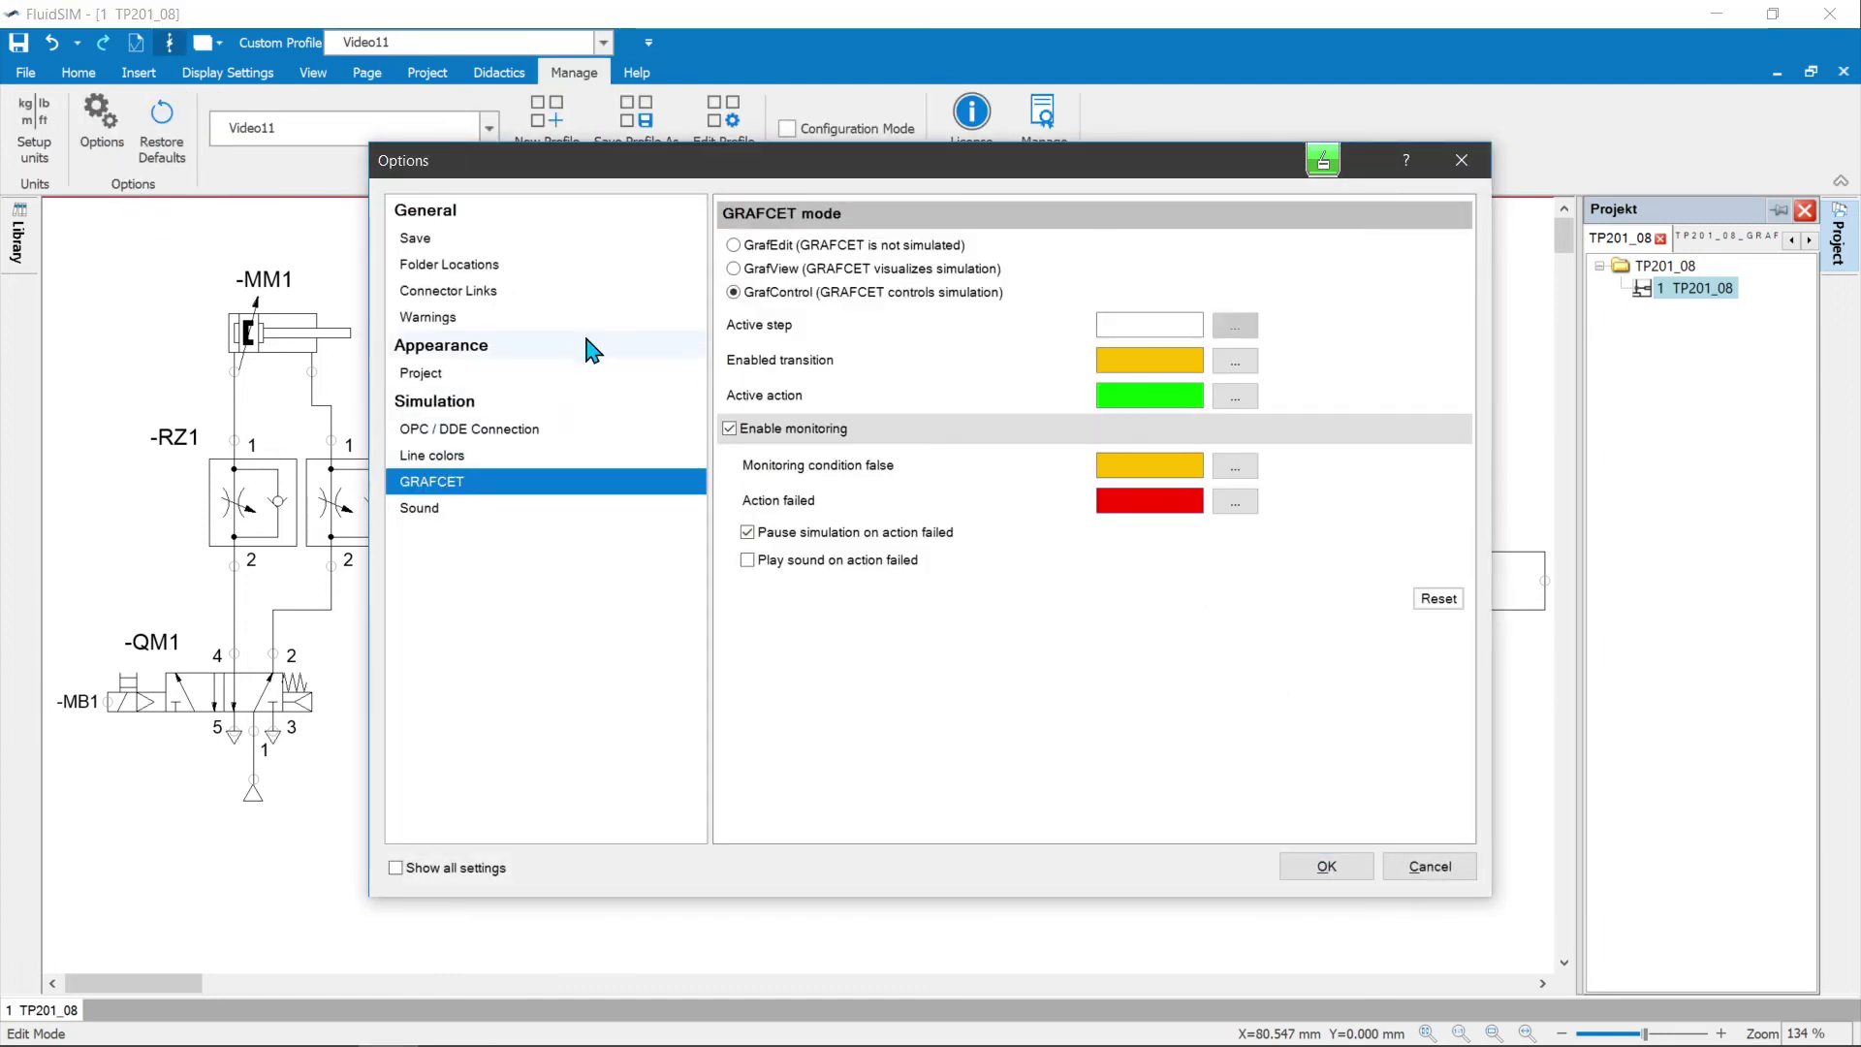
left_click(734, 245)
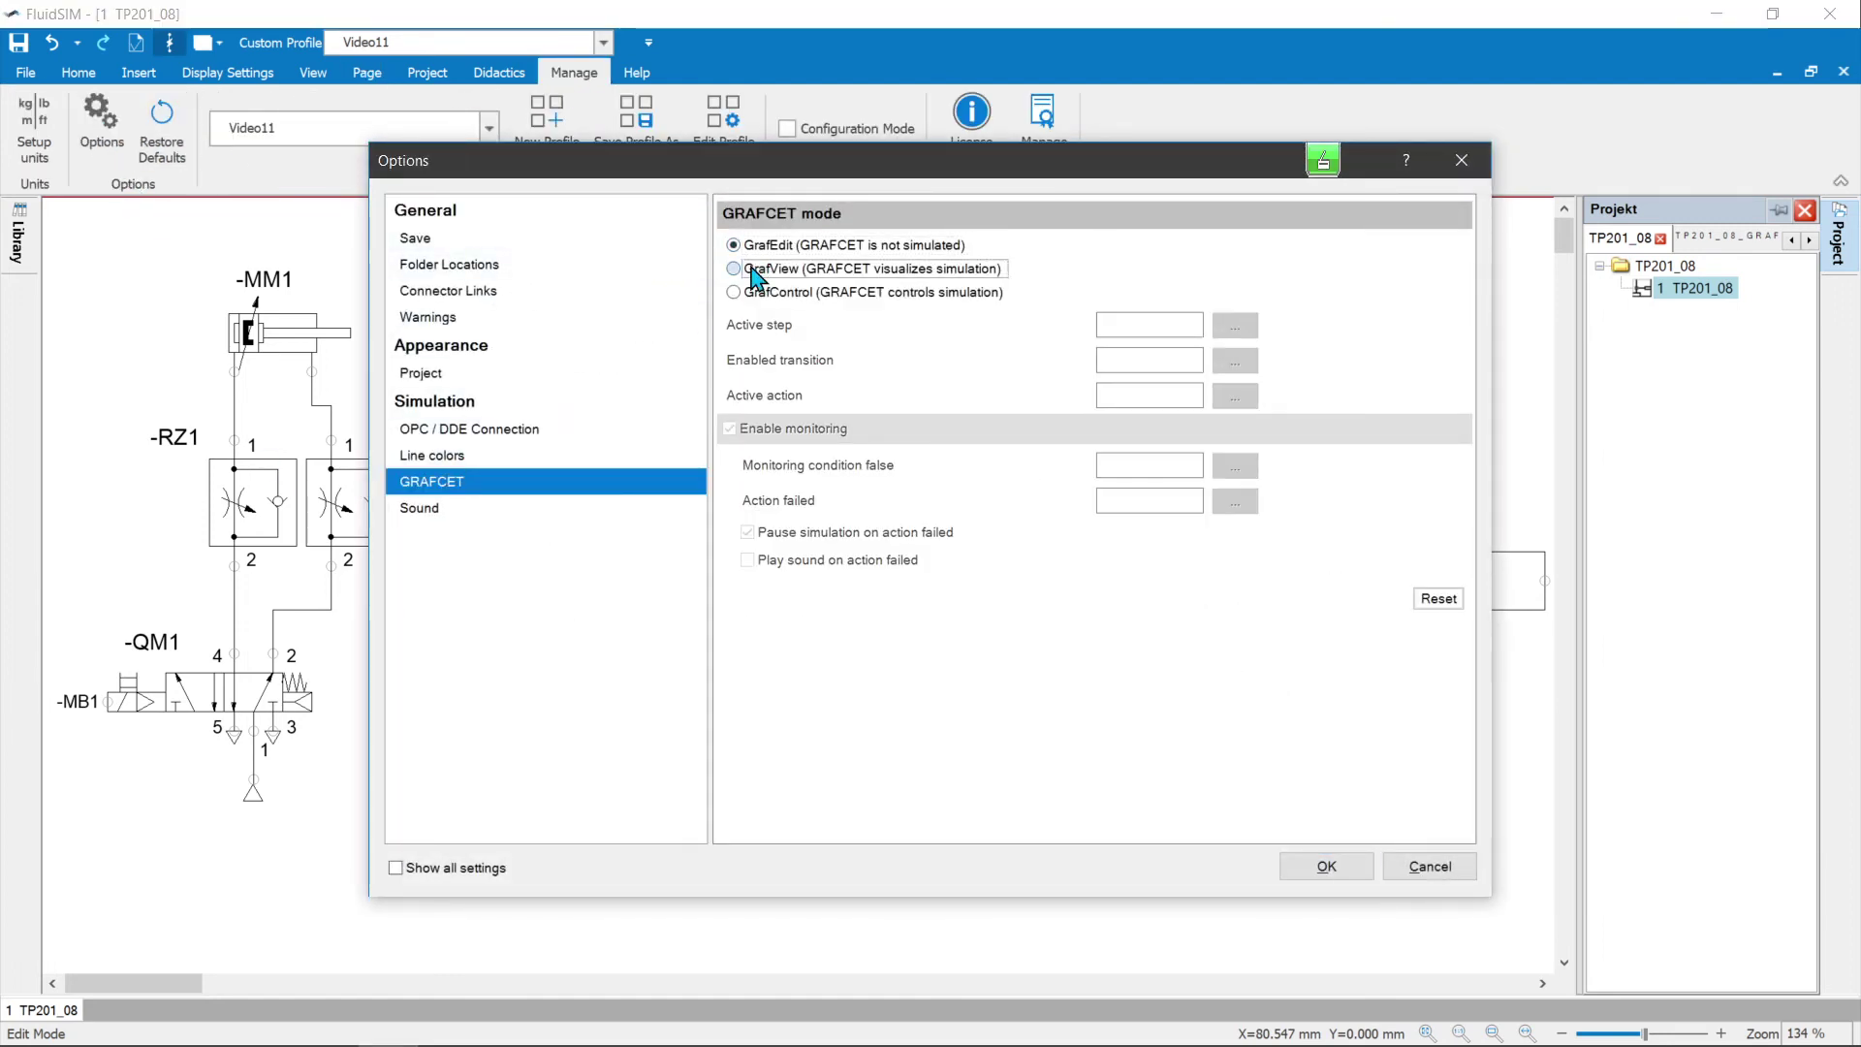
left_click(760, 270)
left_click(1329, 870)
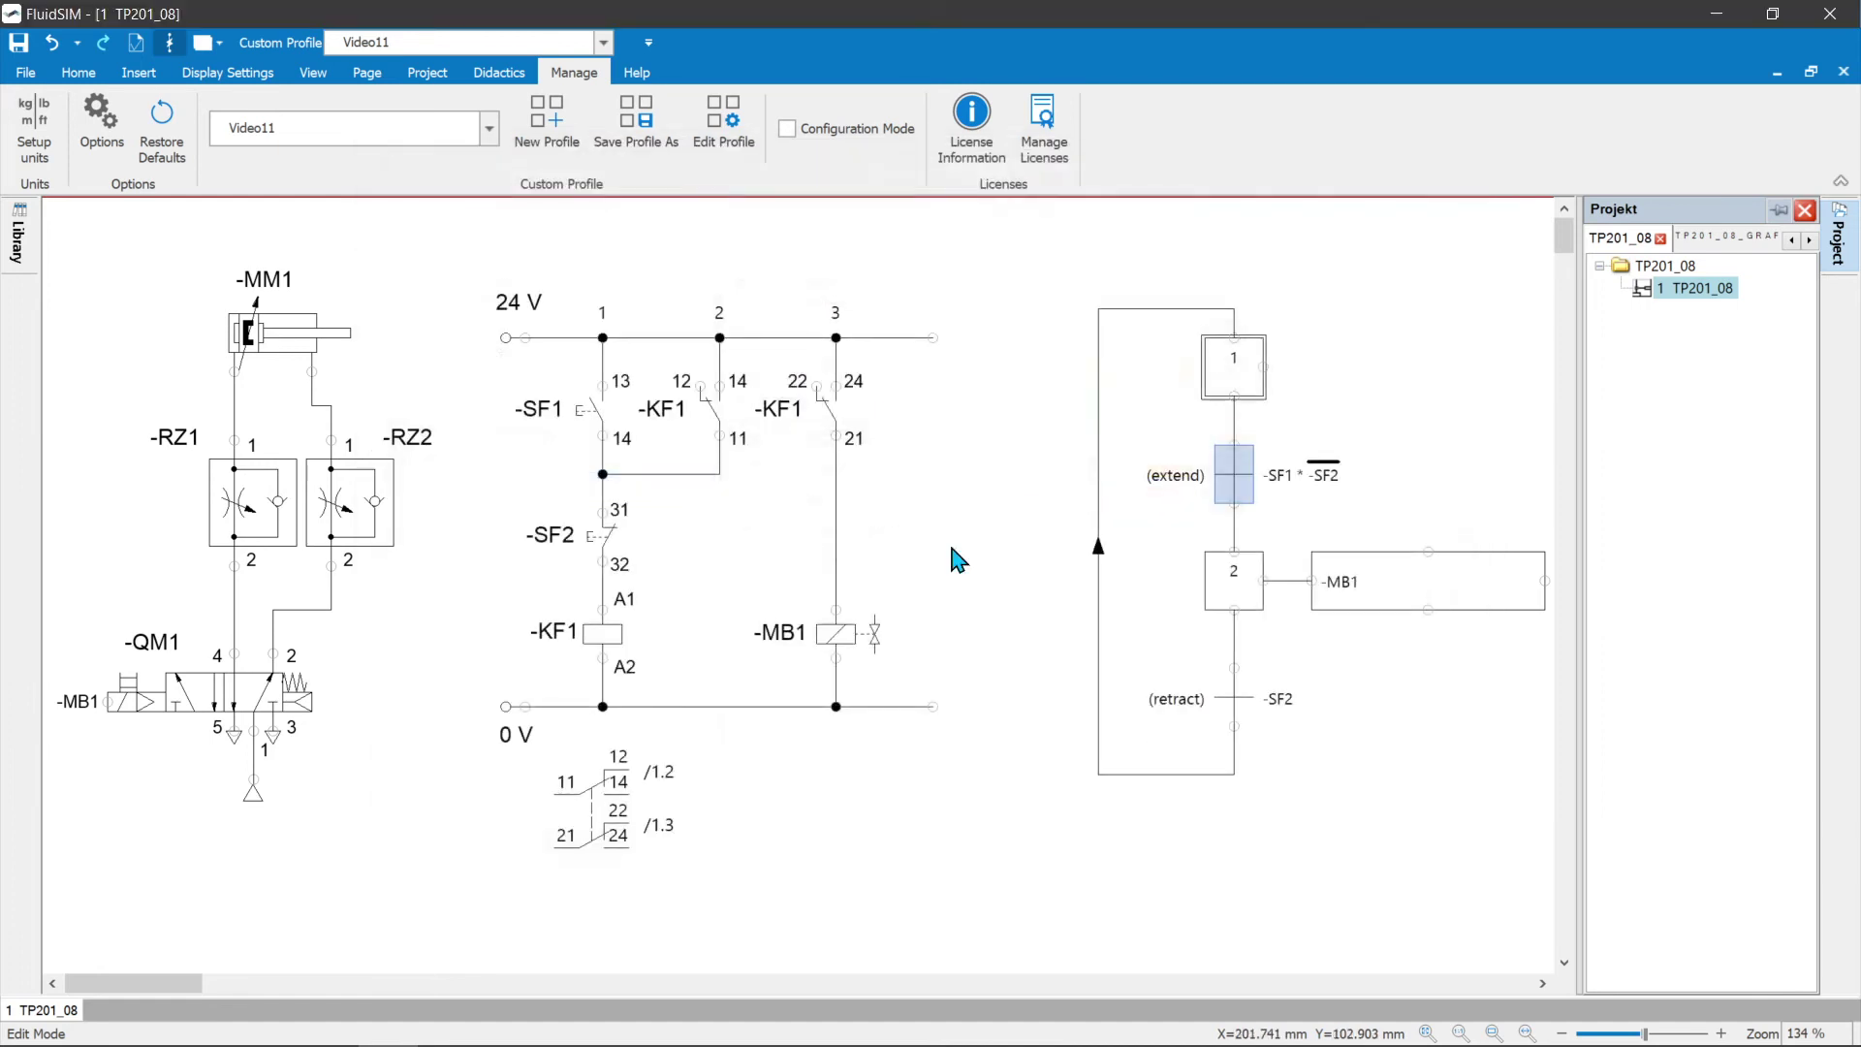
- Set the TP201_08 page's GRAFCET mode to GrafEdit and start the simulation
left_click(370, 74)
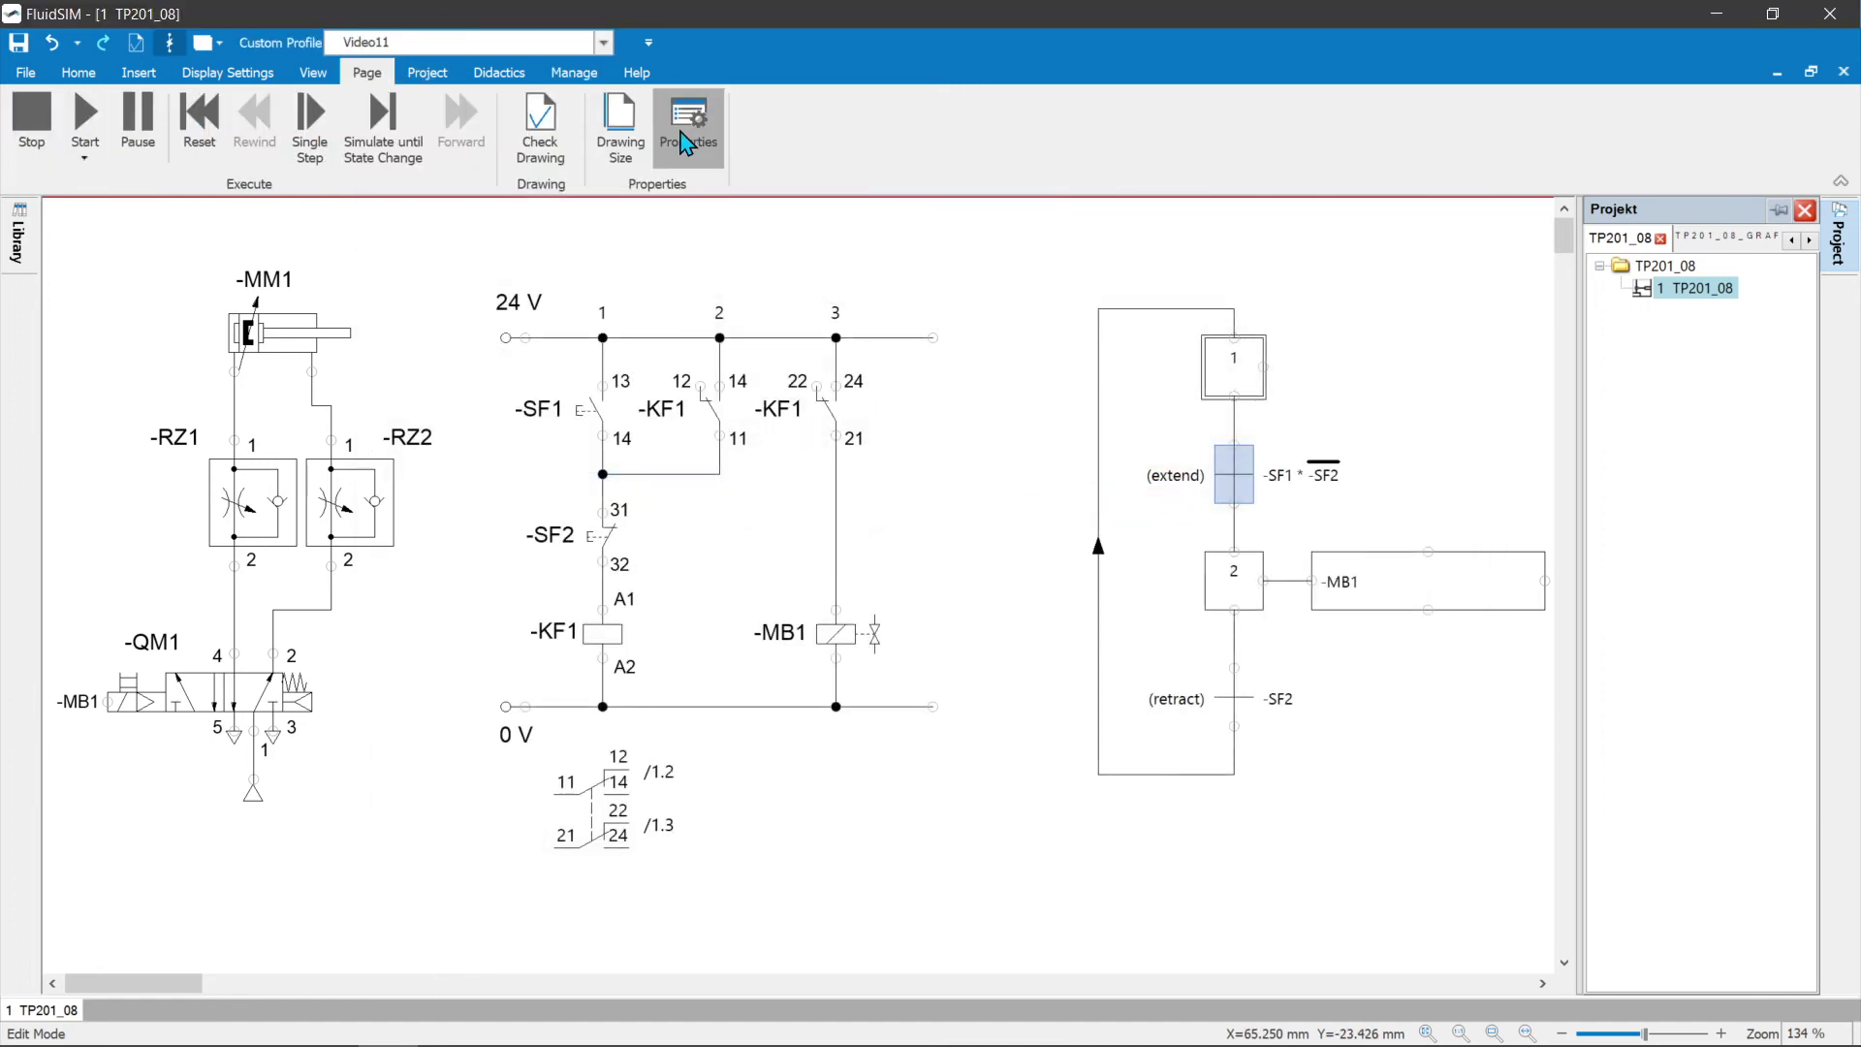
left_click(688, 121)
left_click(770, 298)
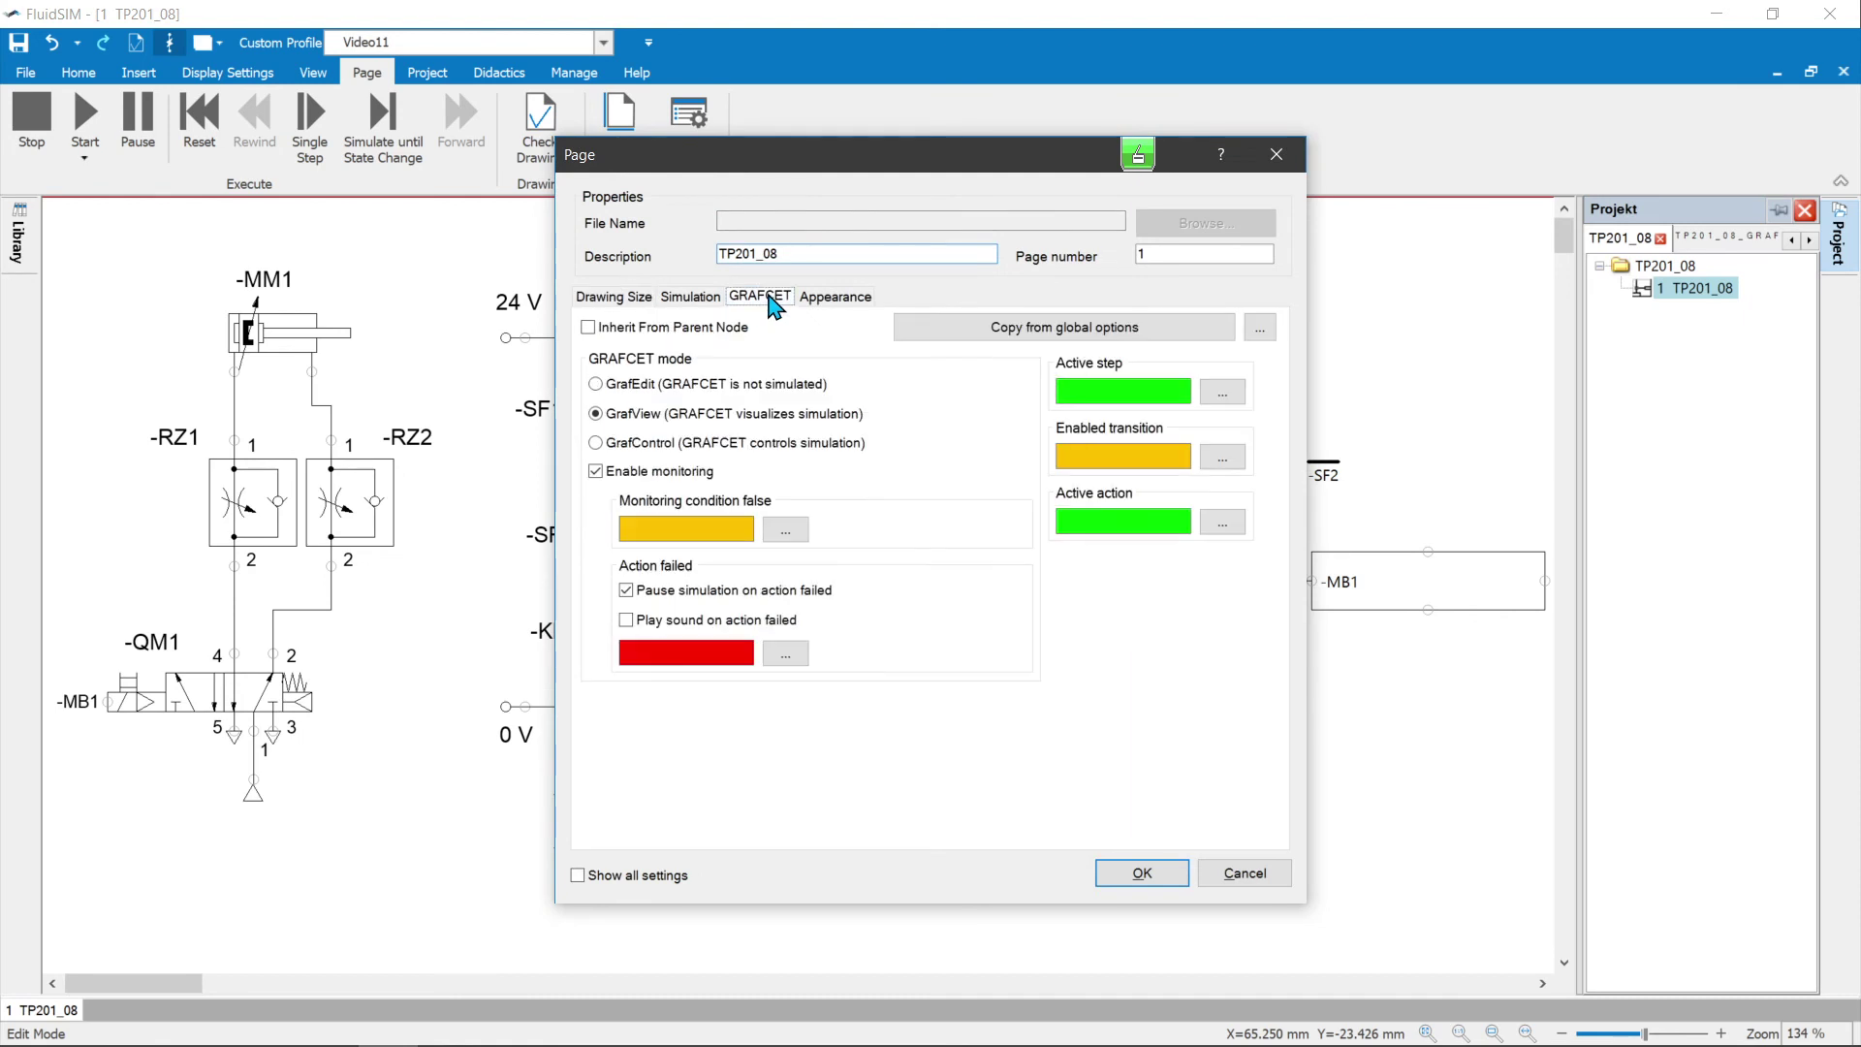
left_click(595, 383)
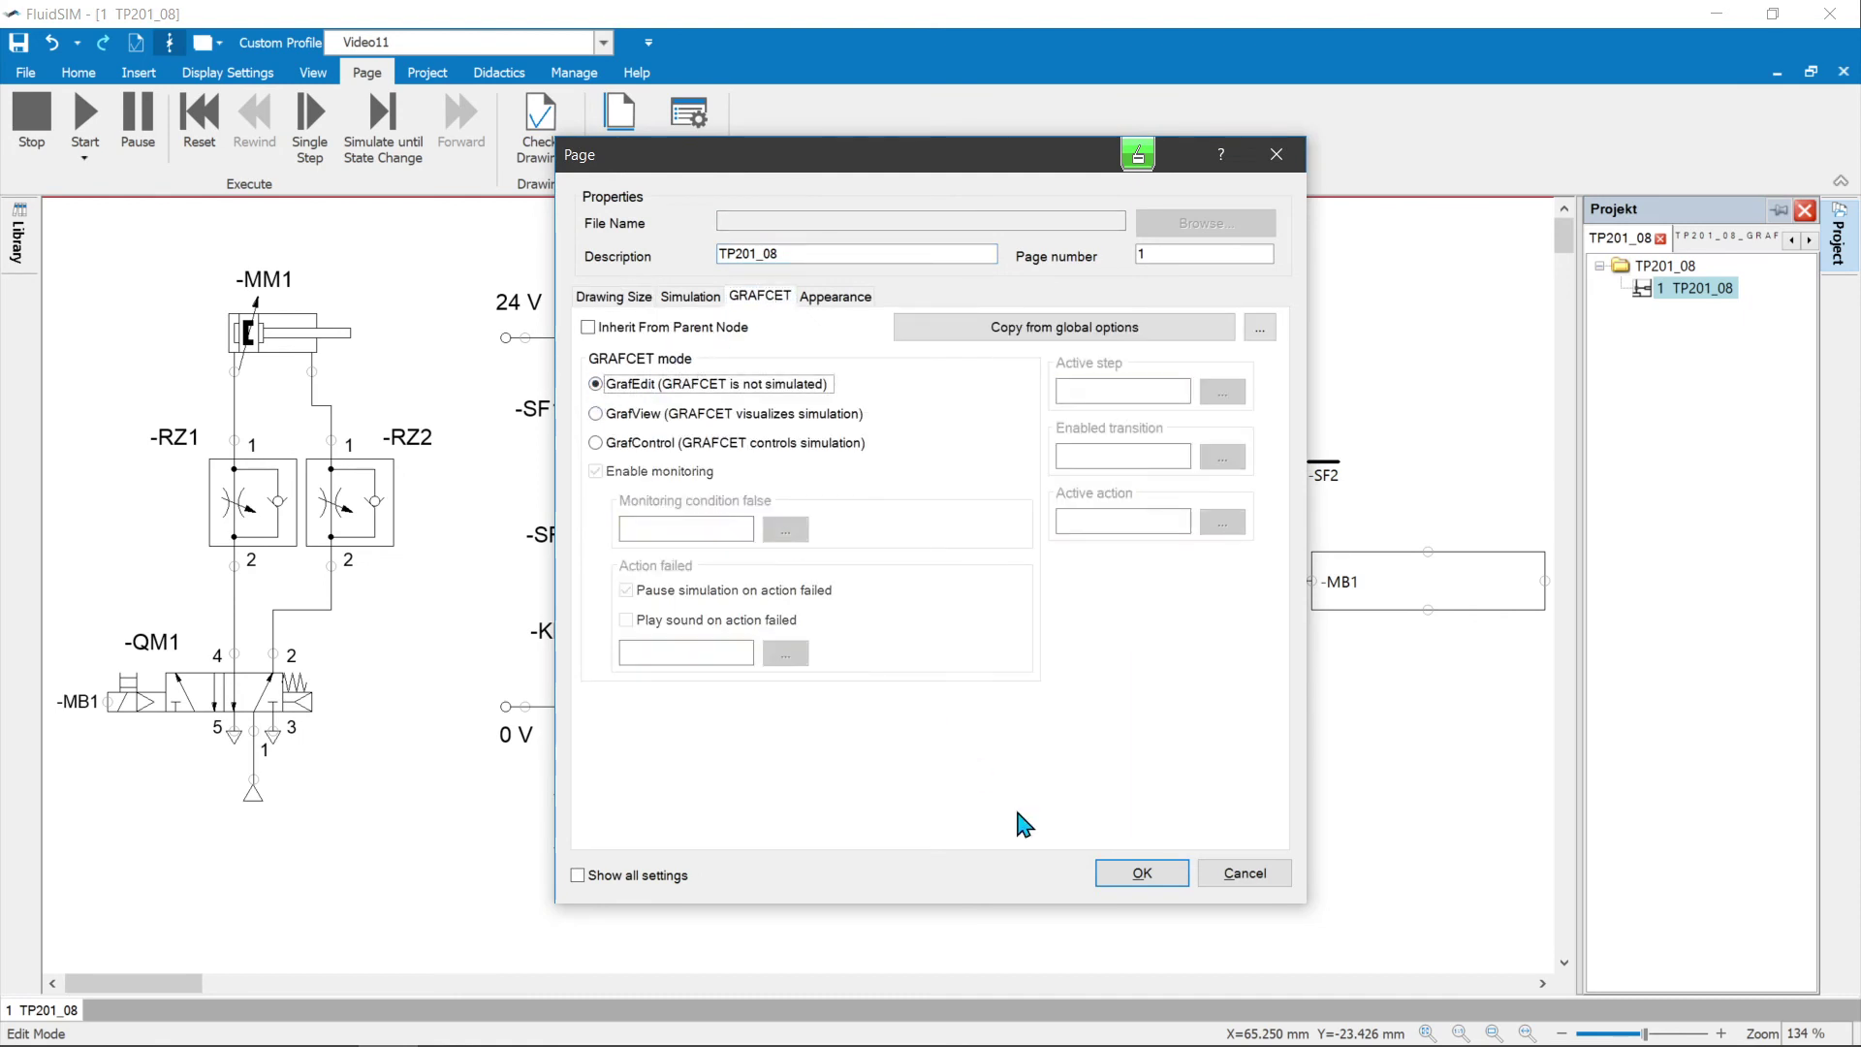
left_click(1139, 873)
left_click(91, 116)
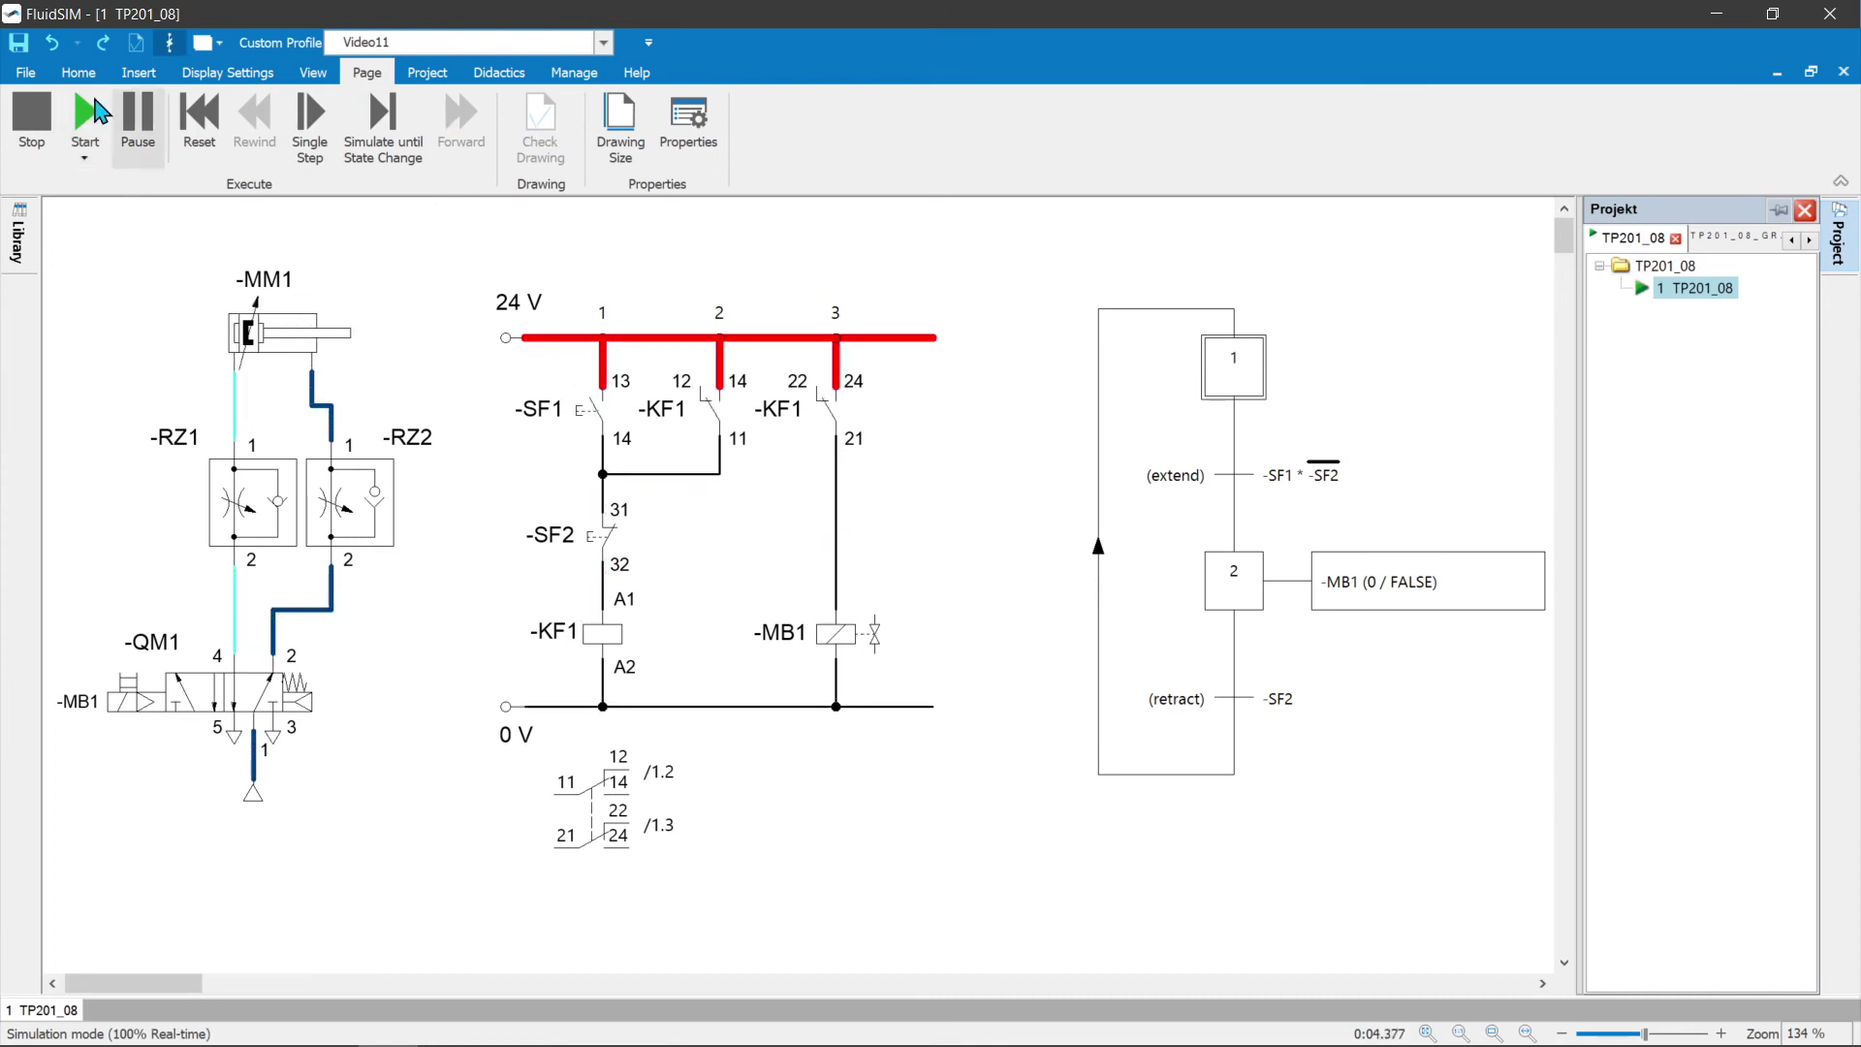
- Stop the simulation and switch the TP201_08 page's GRAFCET mode to GrafView
left_click(26, 120)
left_click(688, 117)
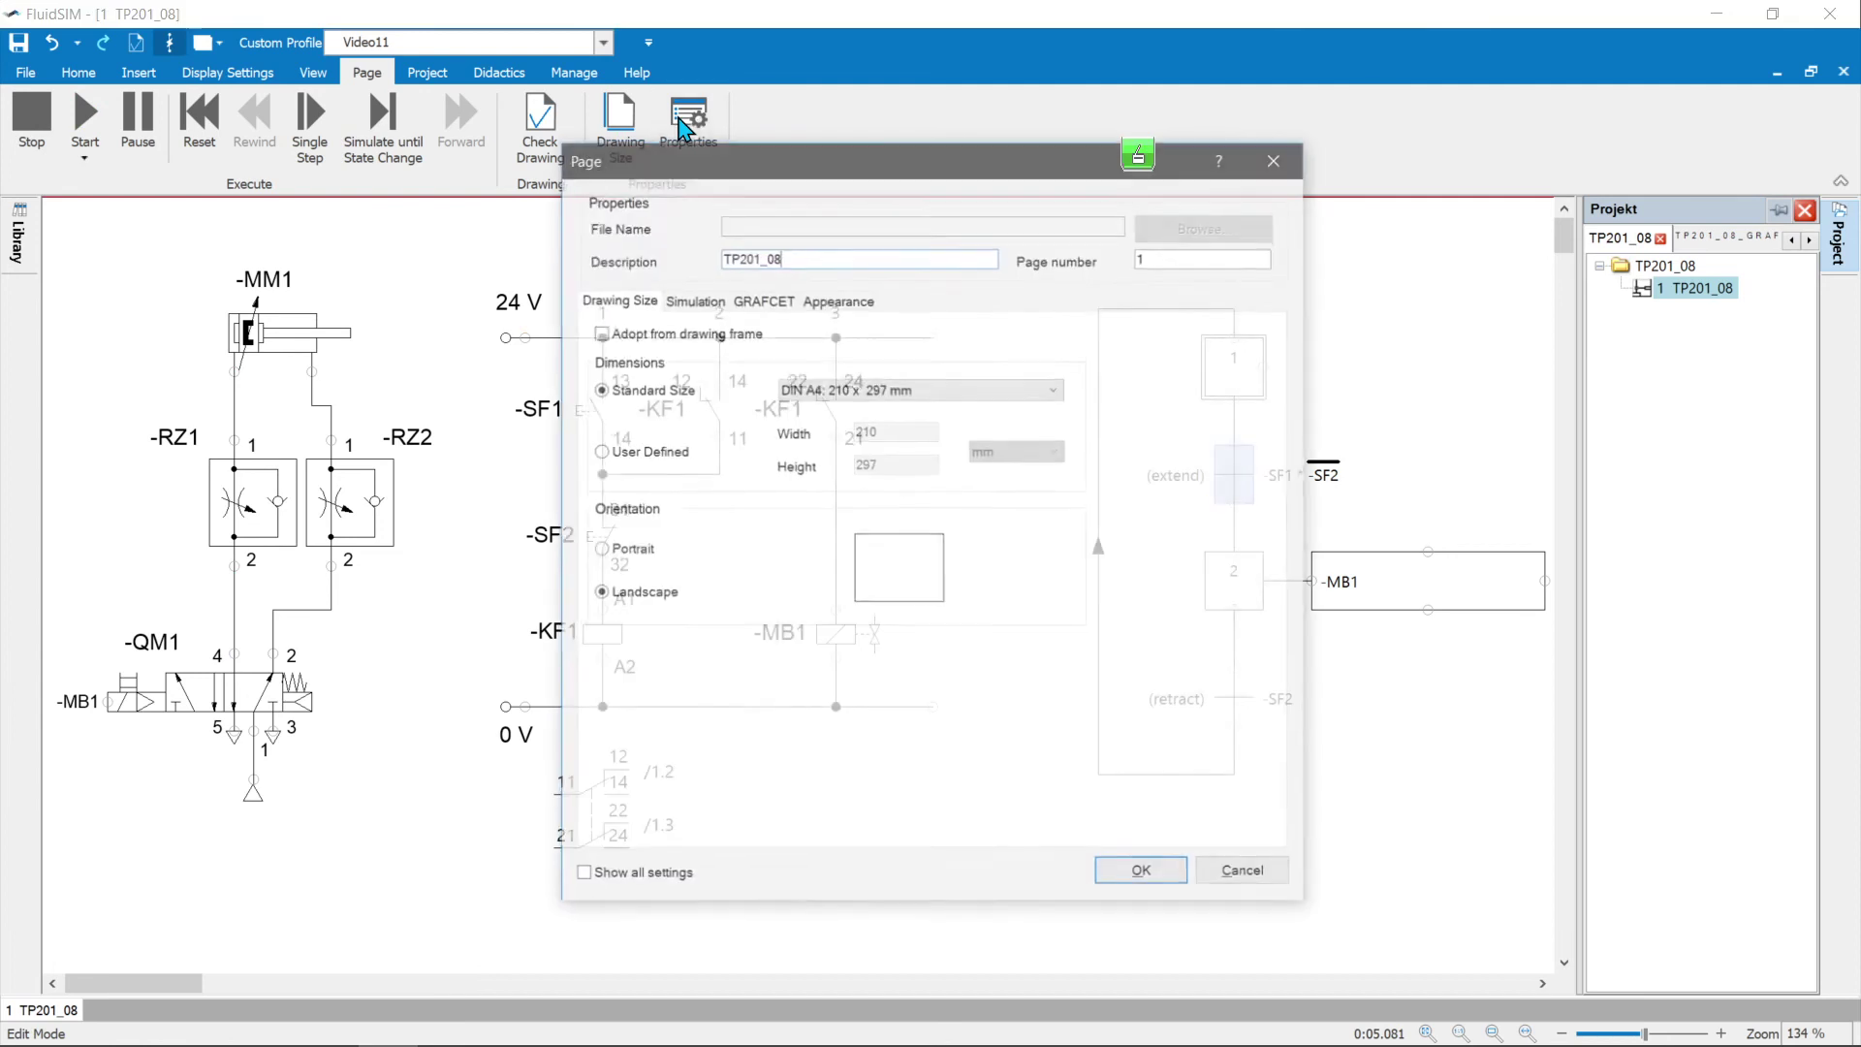
left_click(761, 296)
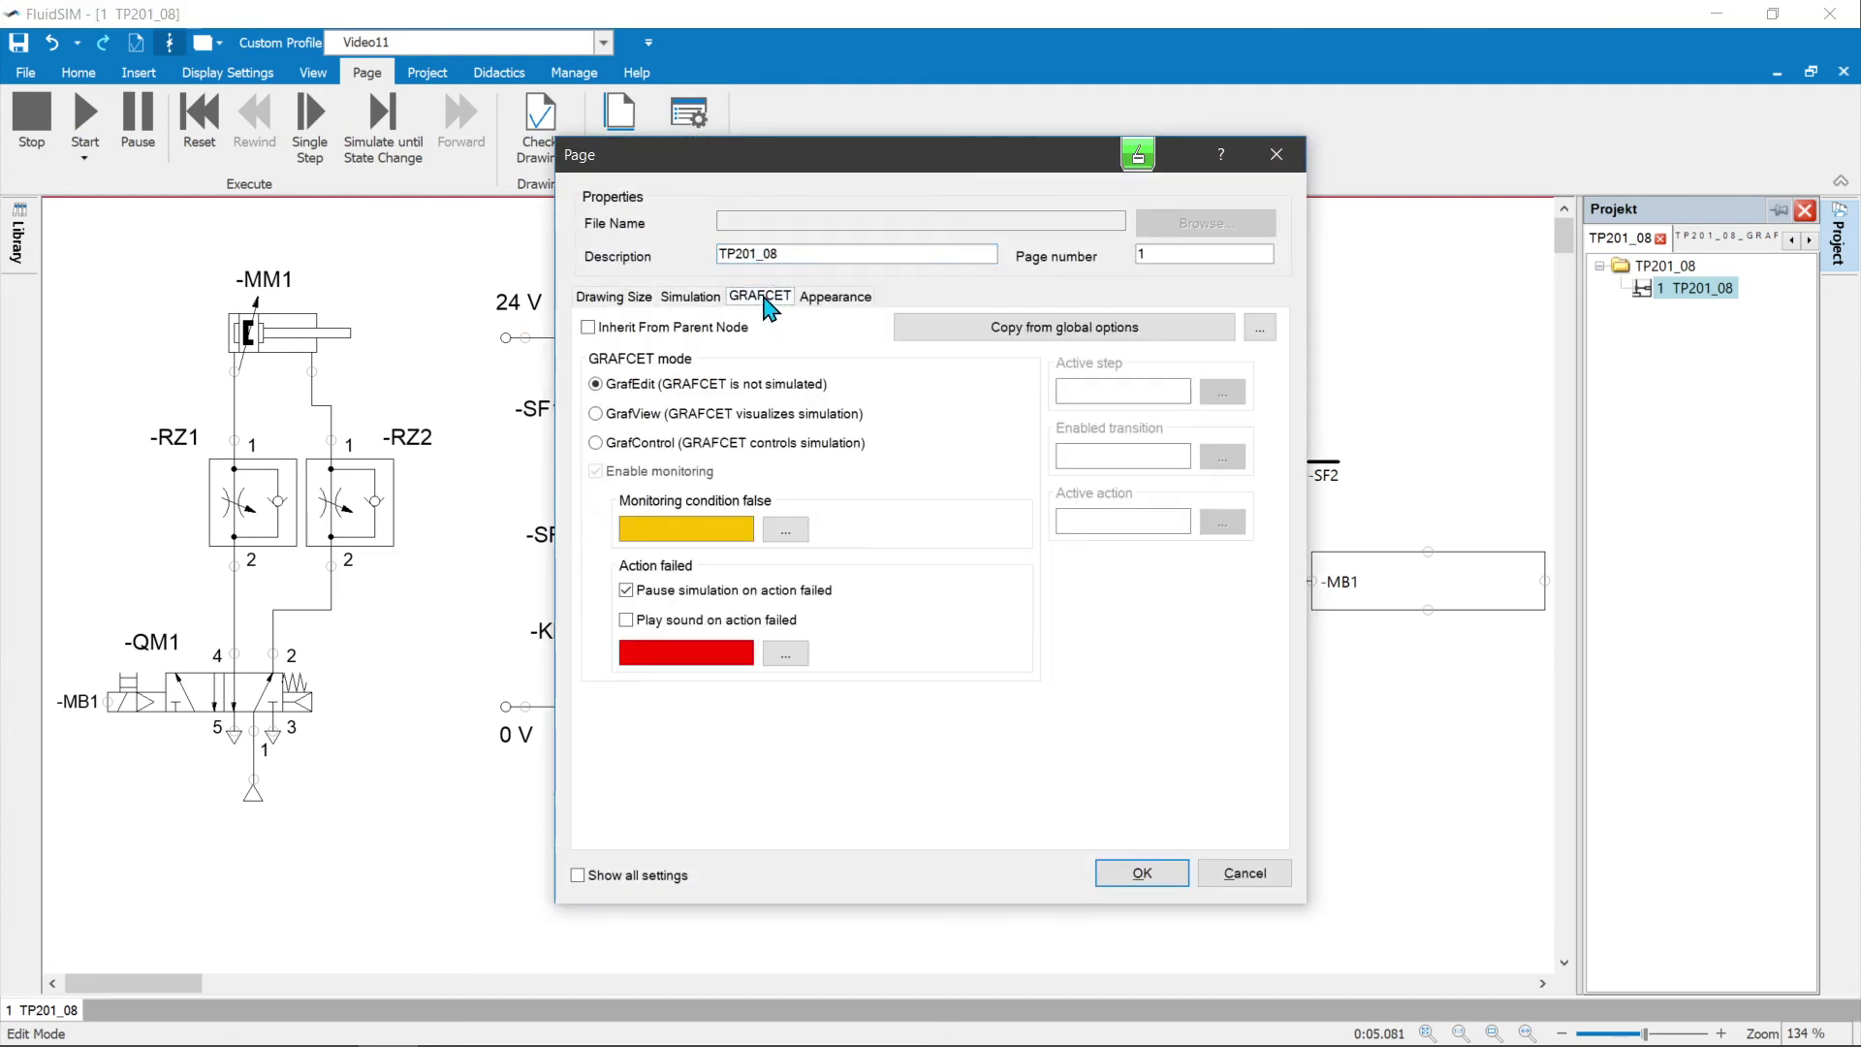
left_click(596, 415)
left_click(1129, 874)
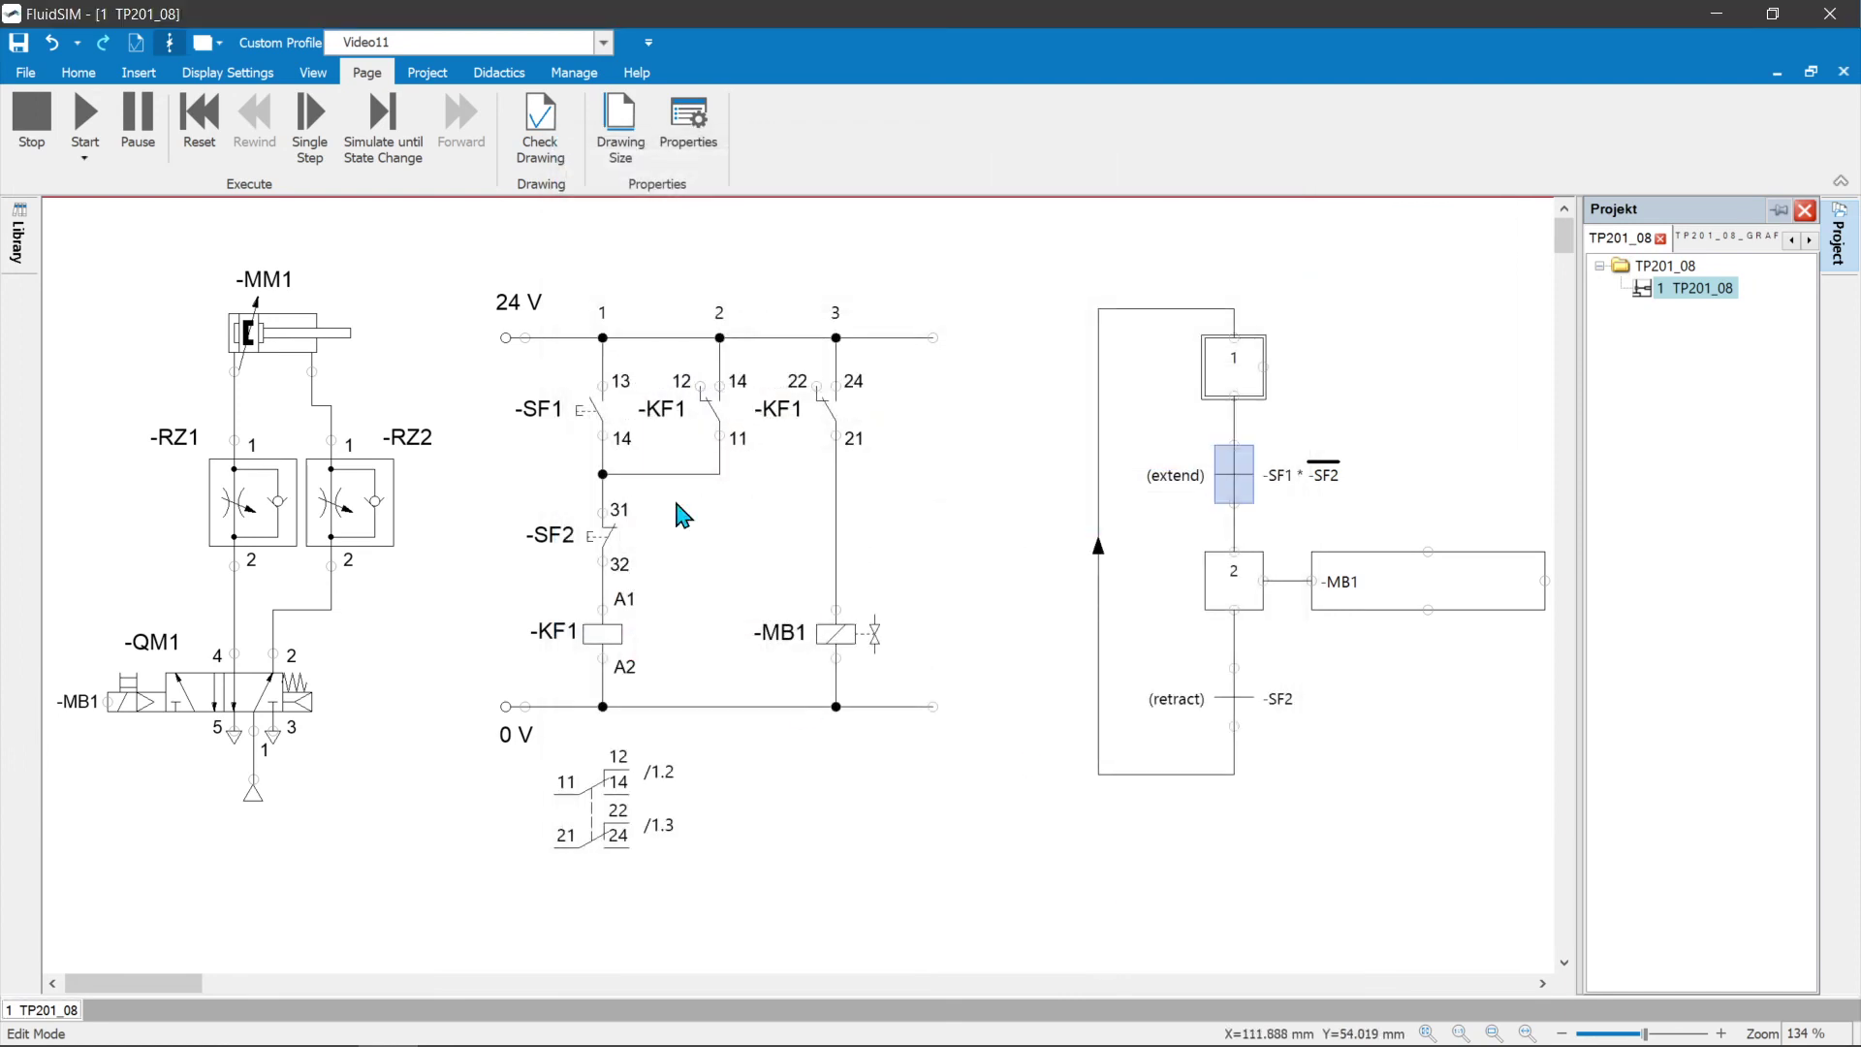
- Test-run the GrafView simulation, then switch to the TP201_08_GRAFCET project page
left_click(104, 120)
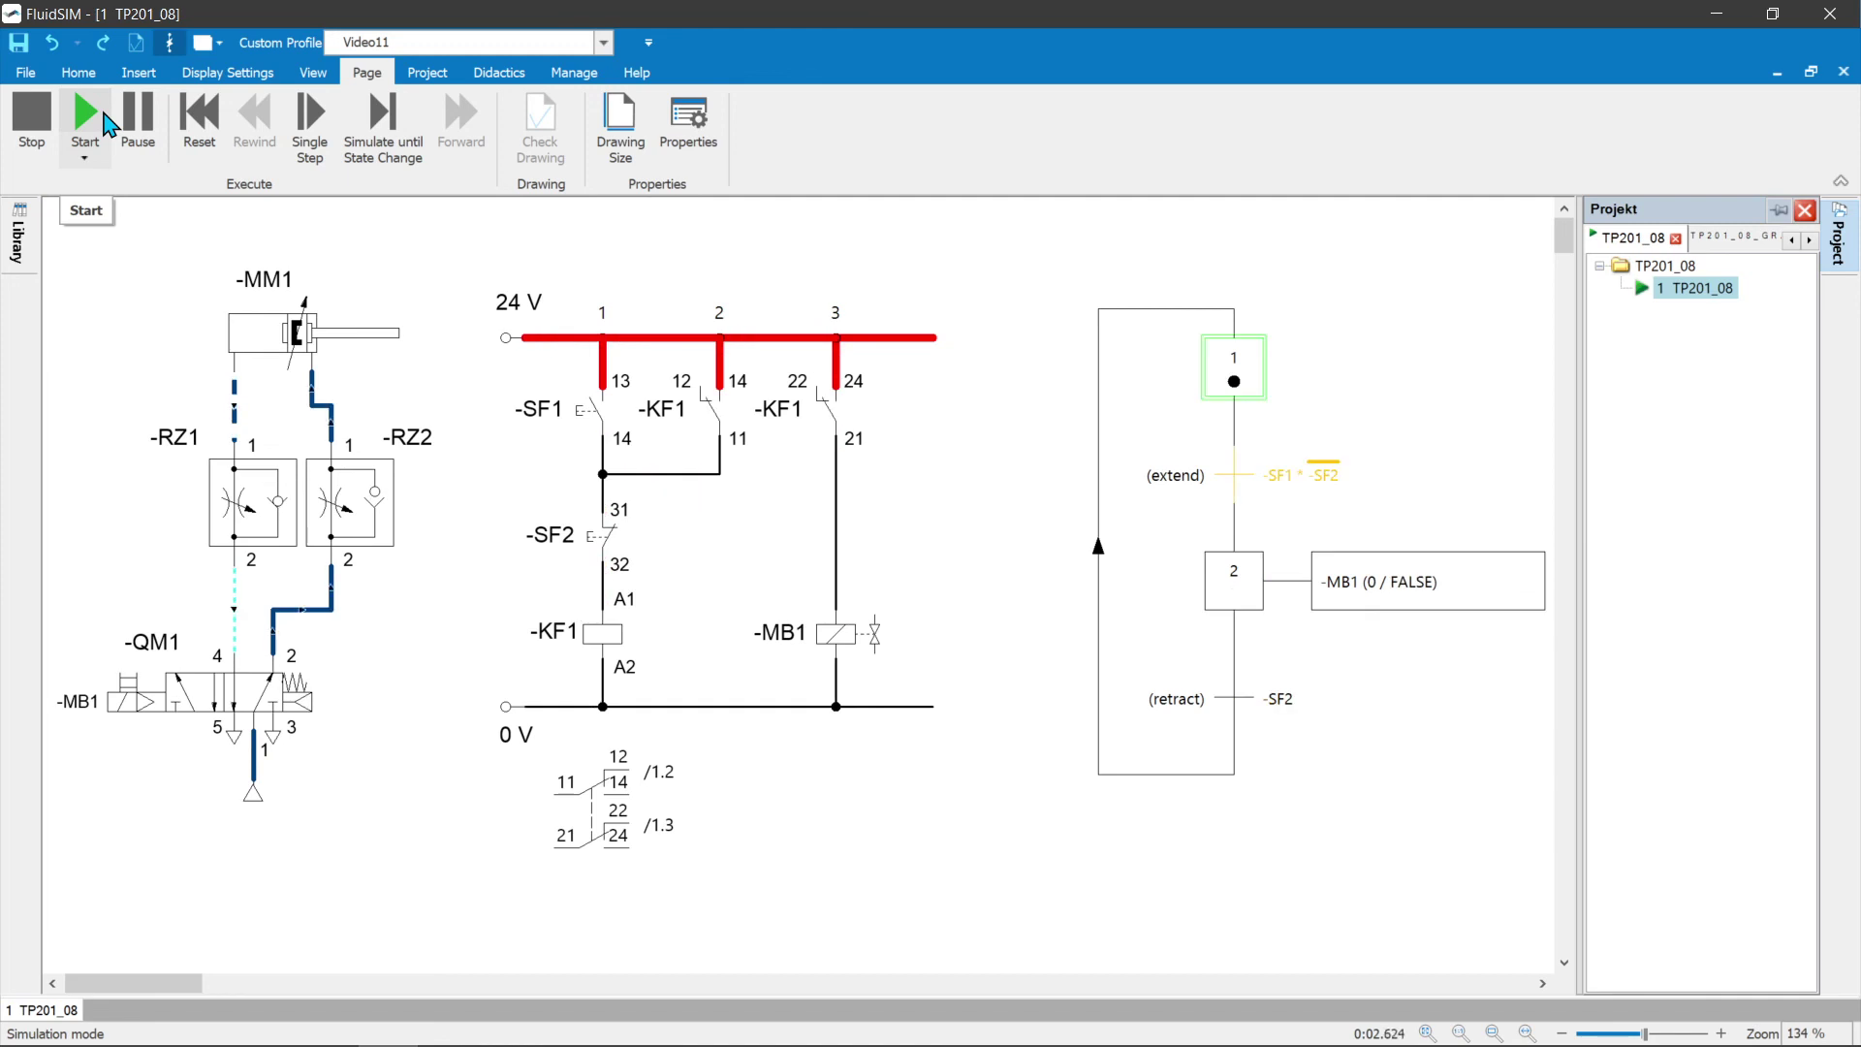
left_click(32, 121)
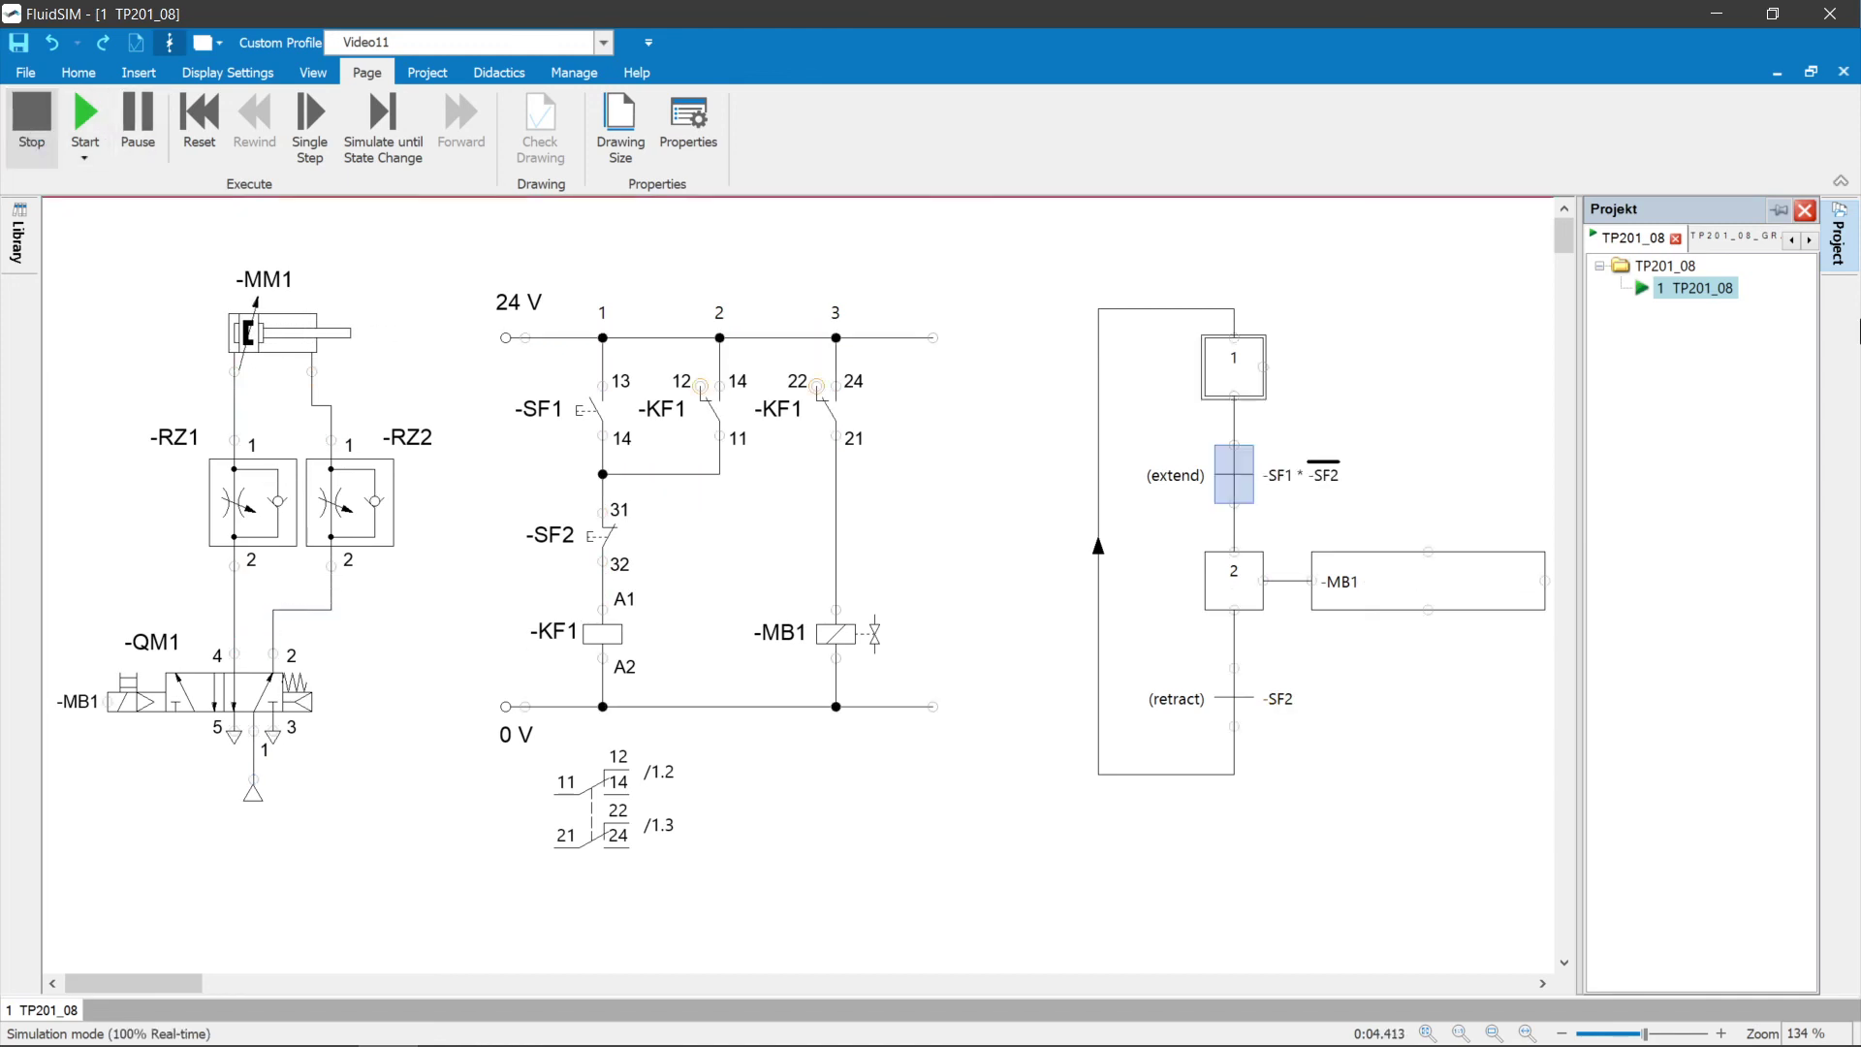
left_click(1742, 236)
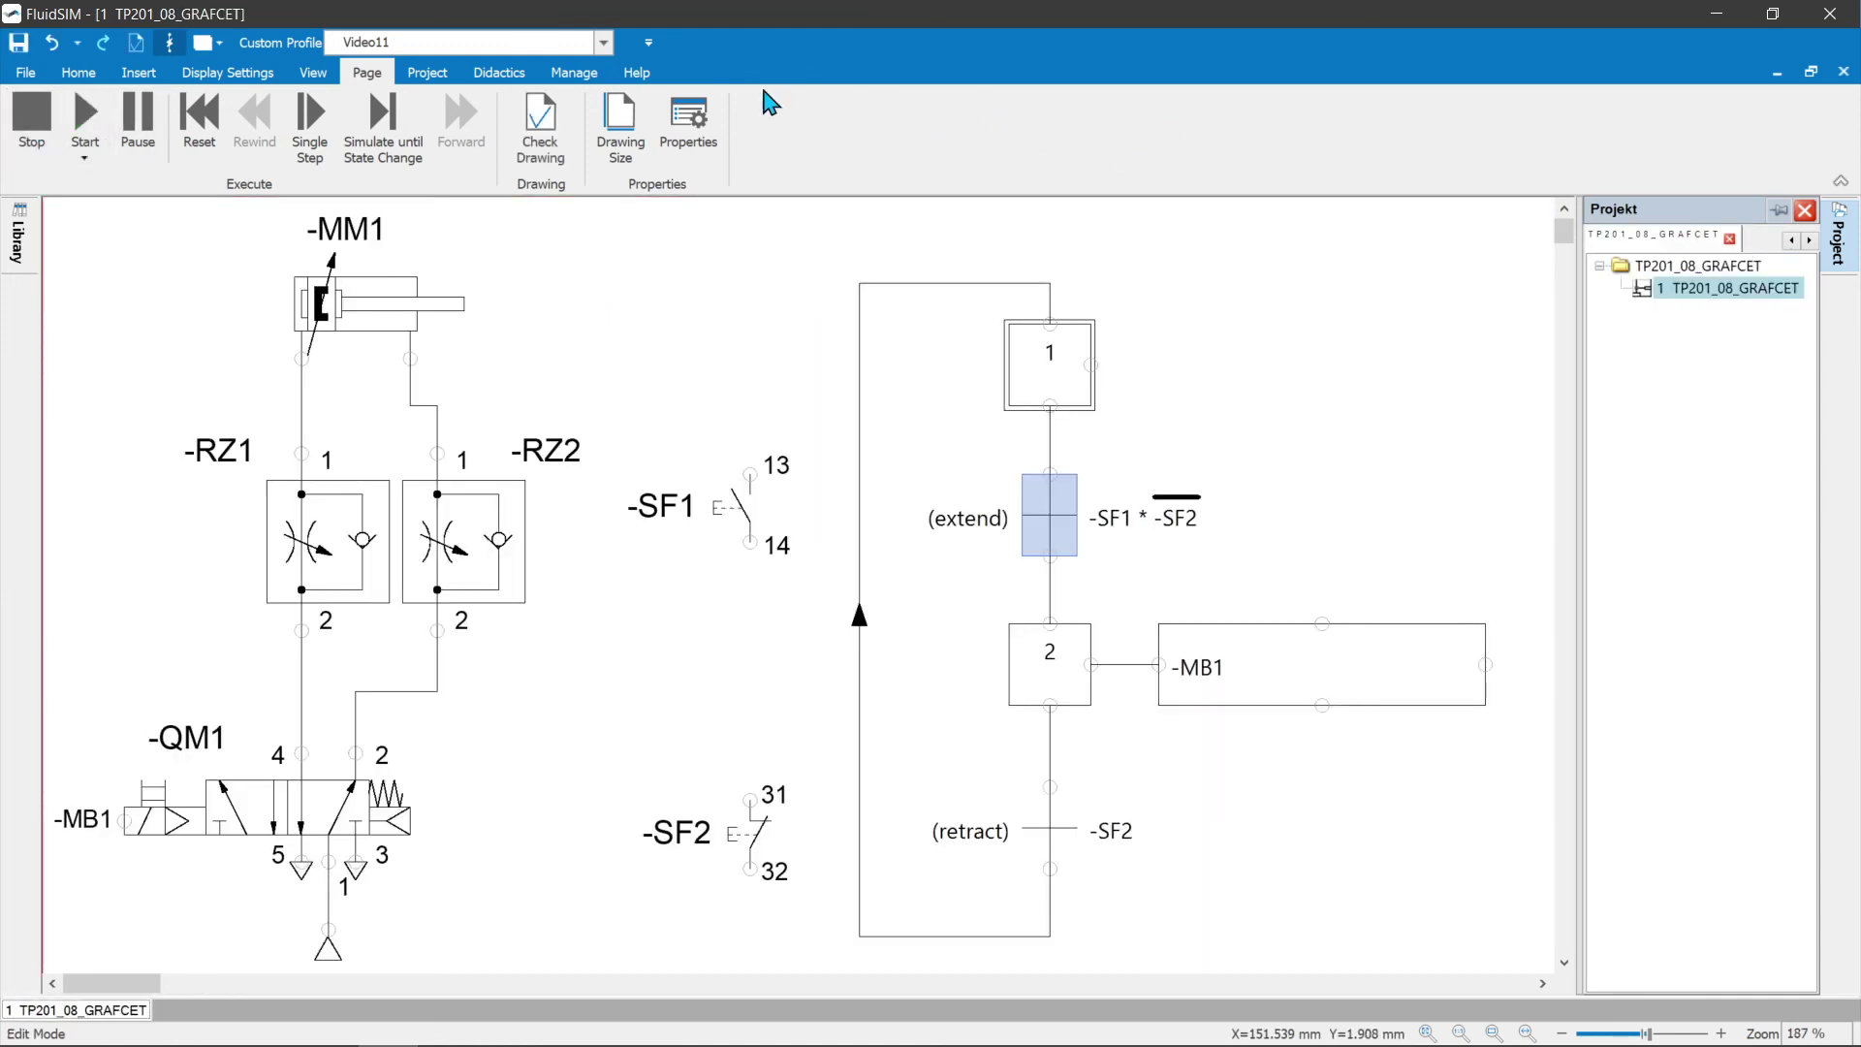
- Keep GrafControl as the TP201_08_GRAFCET page's GRAFCET mode and start the simulation
left_click(688, 121)
left_click(759, 297)
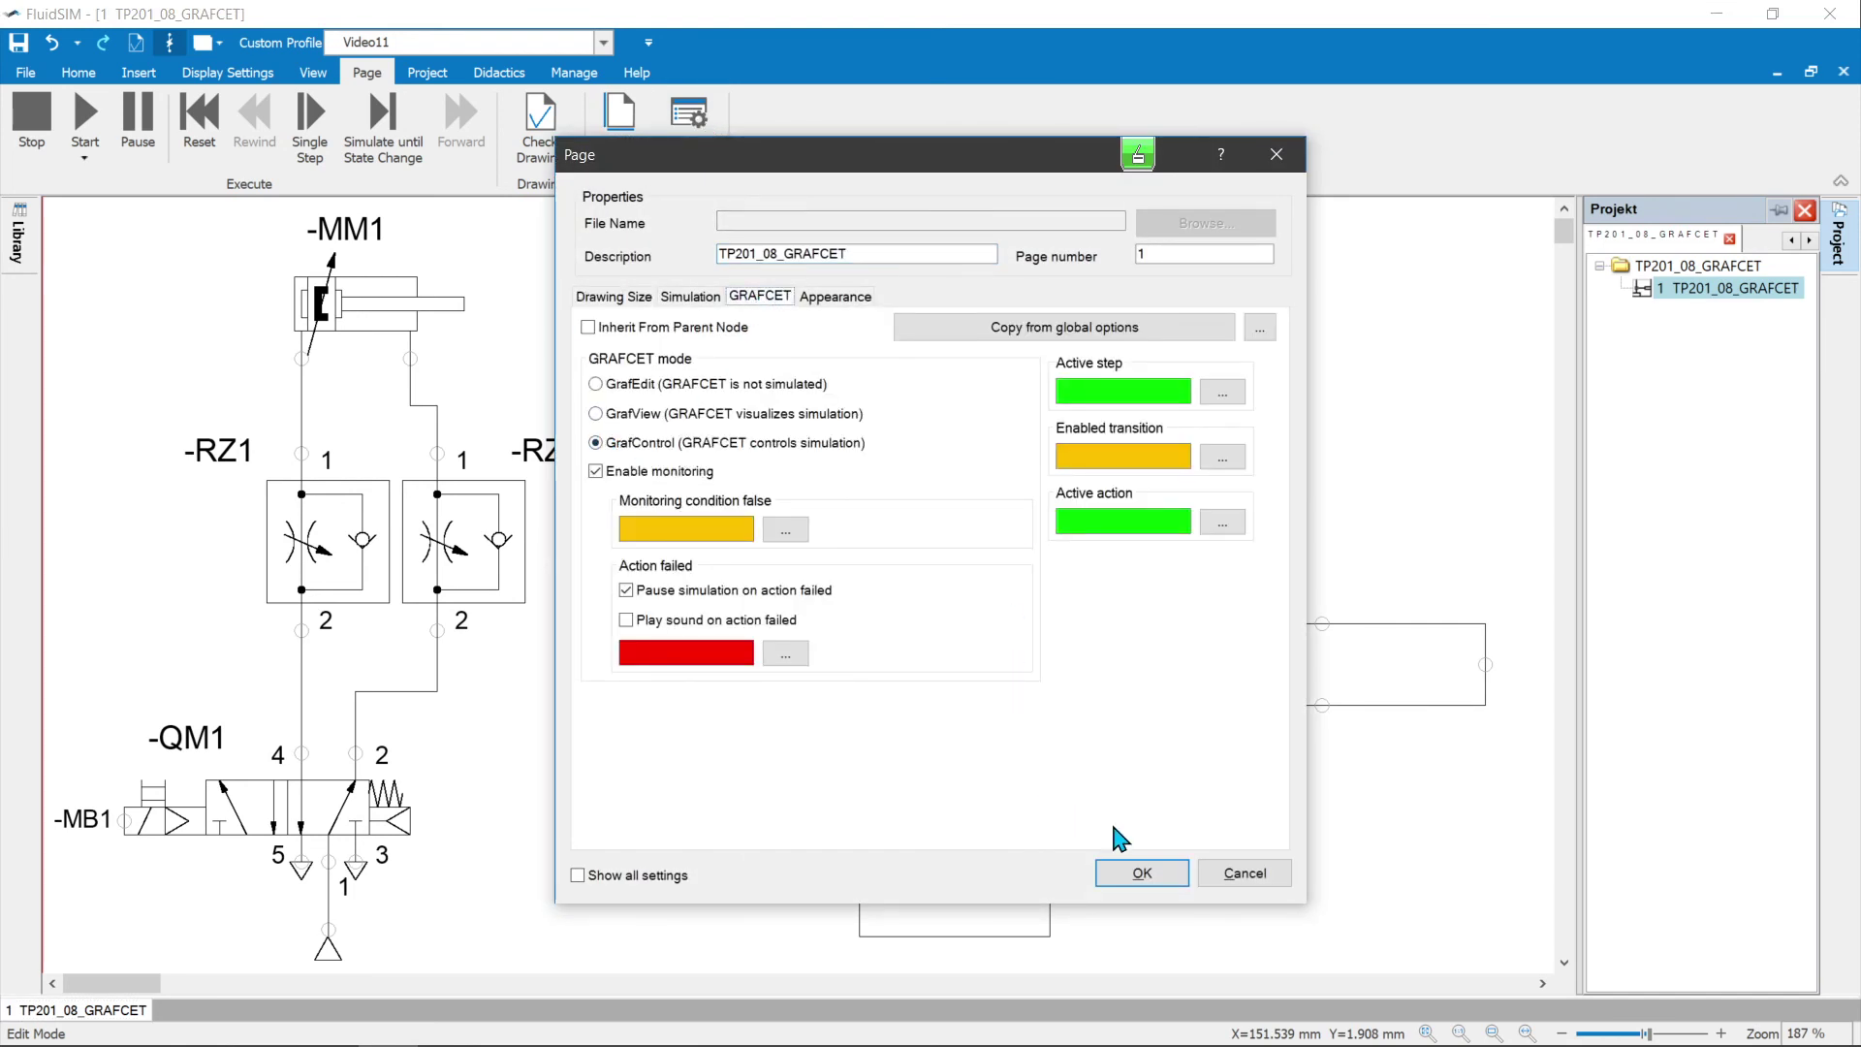
left_click(1143, 872)
left_click(66, 113)
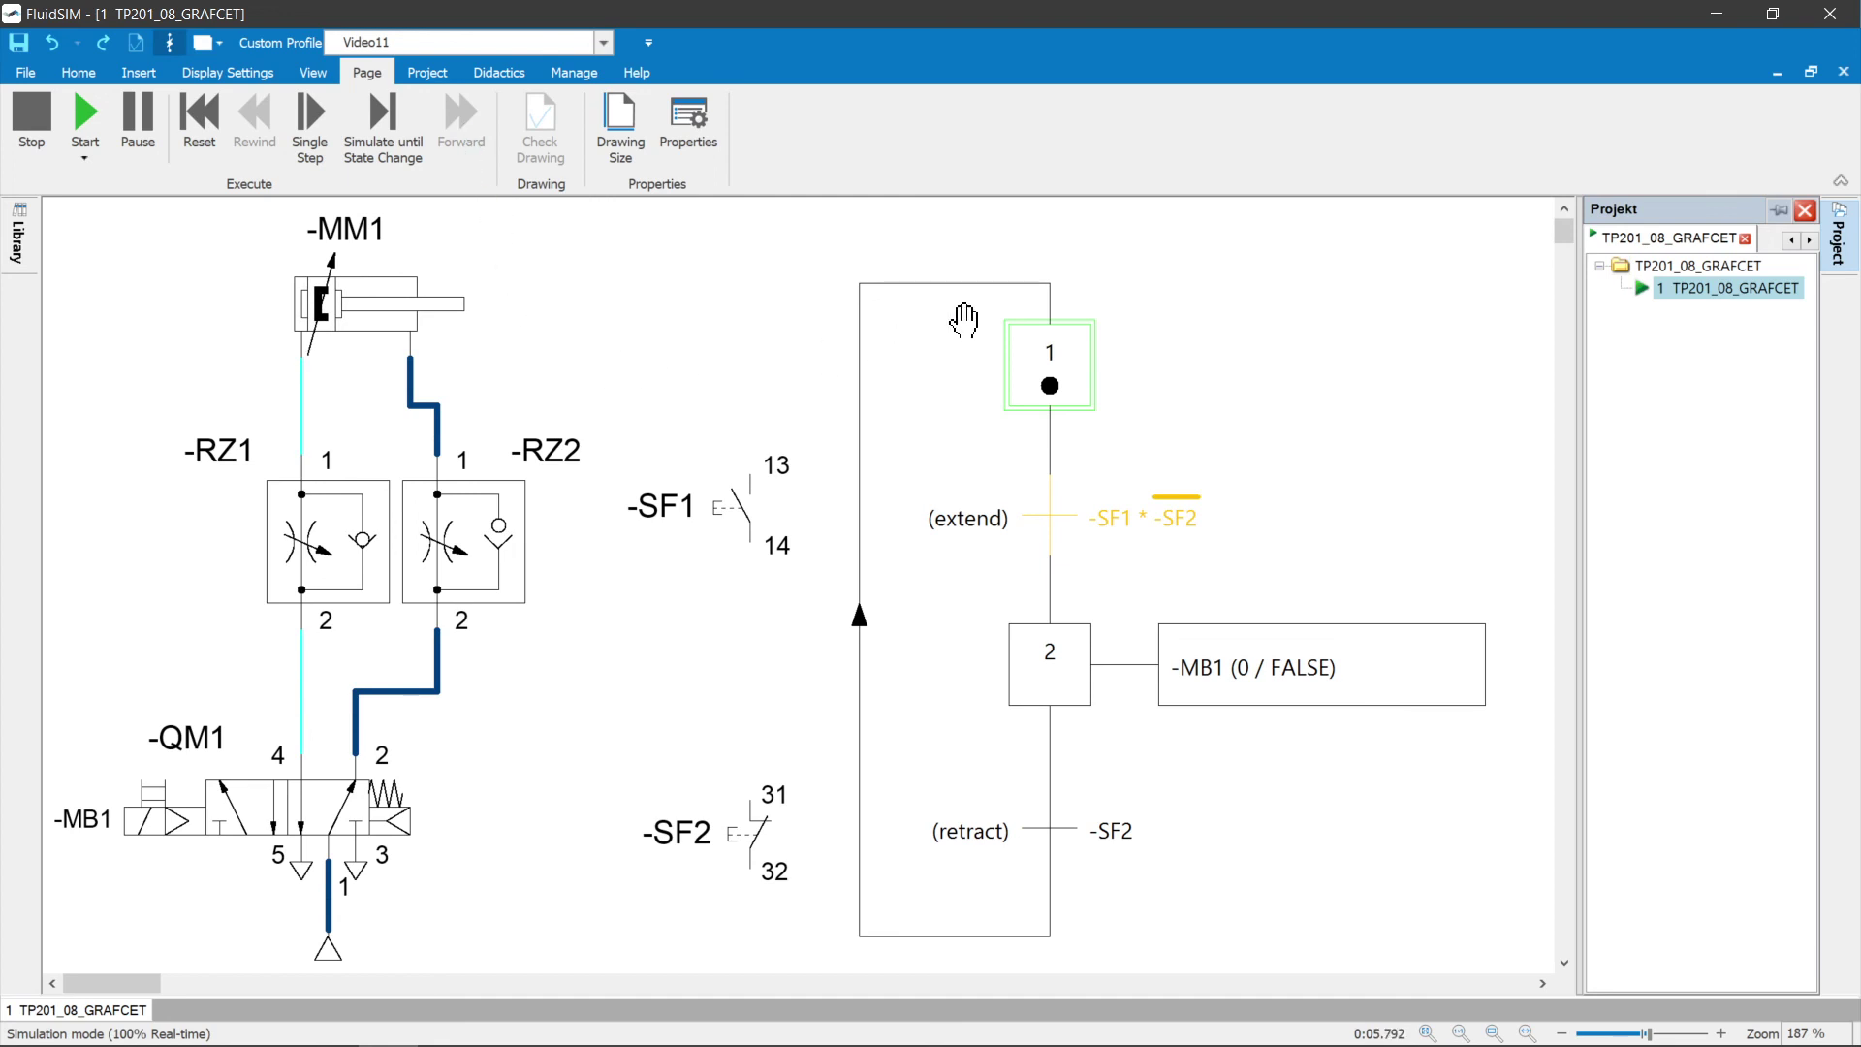
- Stop the simulation, change the retract transition's condition from -SF2 to 3s/X2, and rerun
left_click(31, 113)
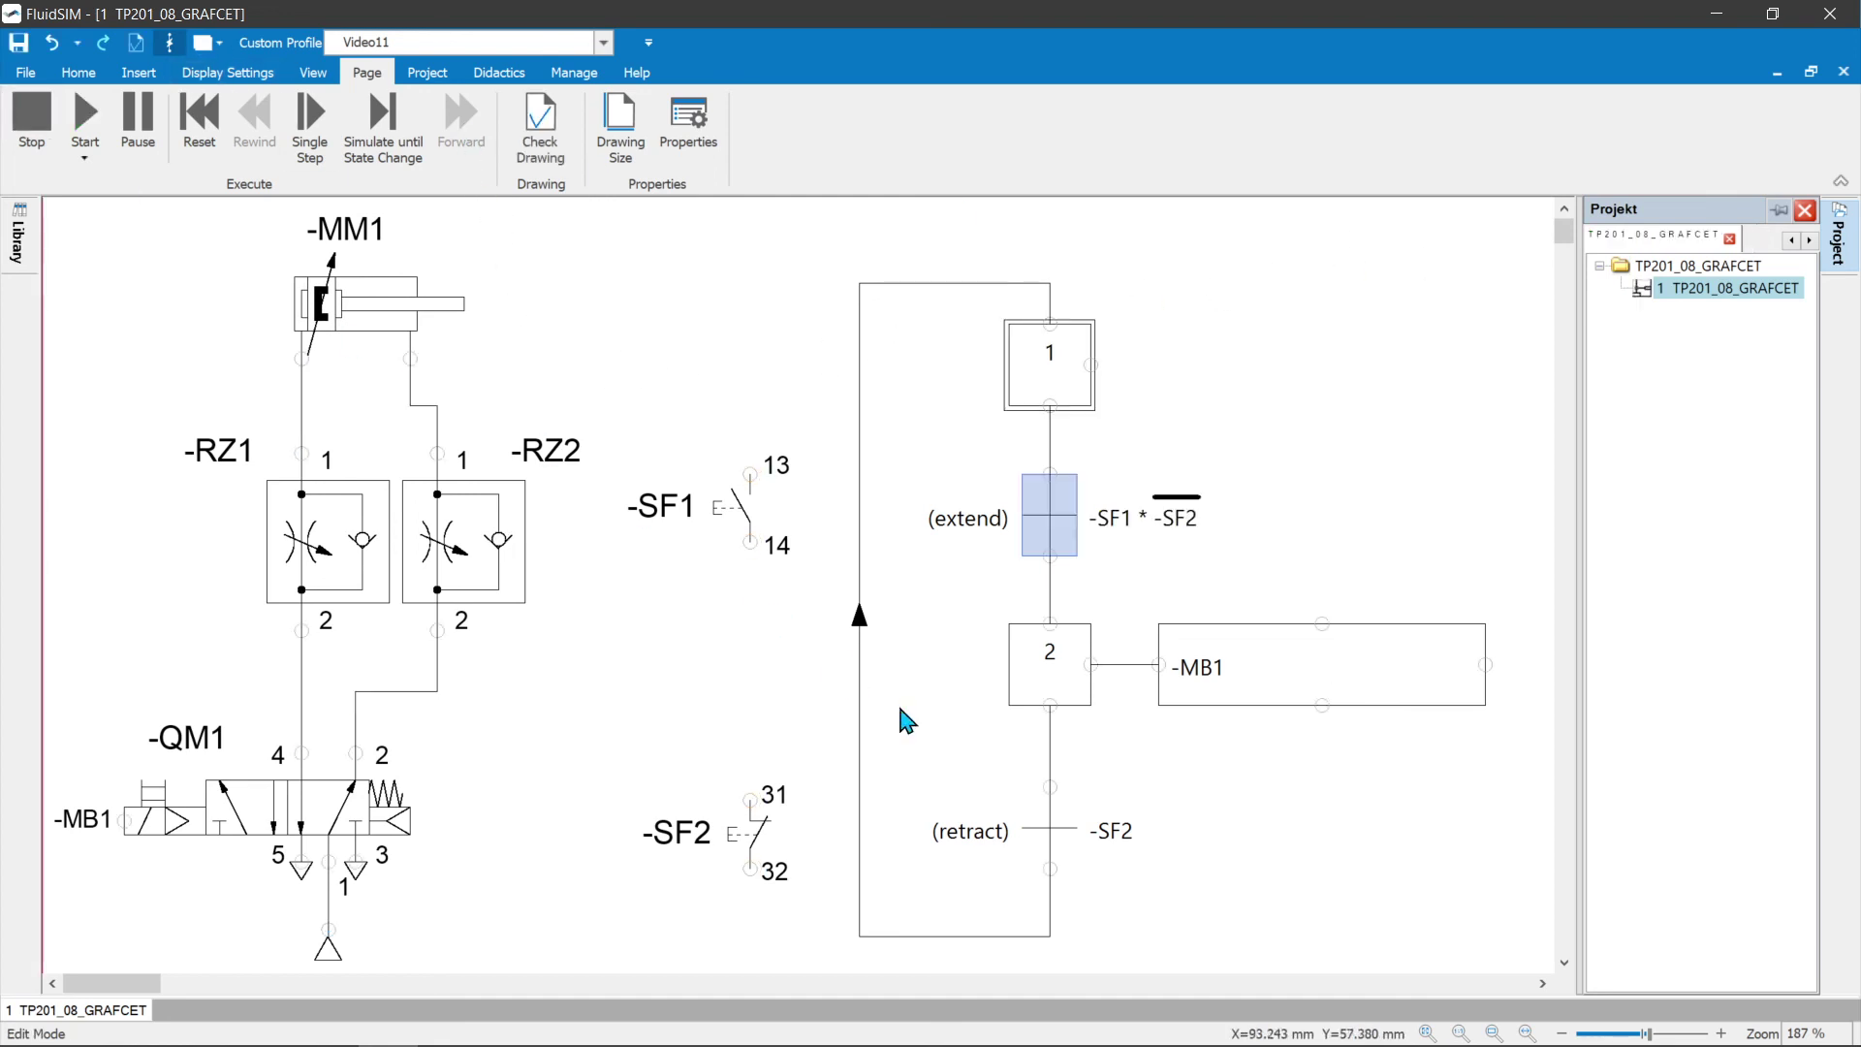
double_click(1049, 829)
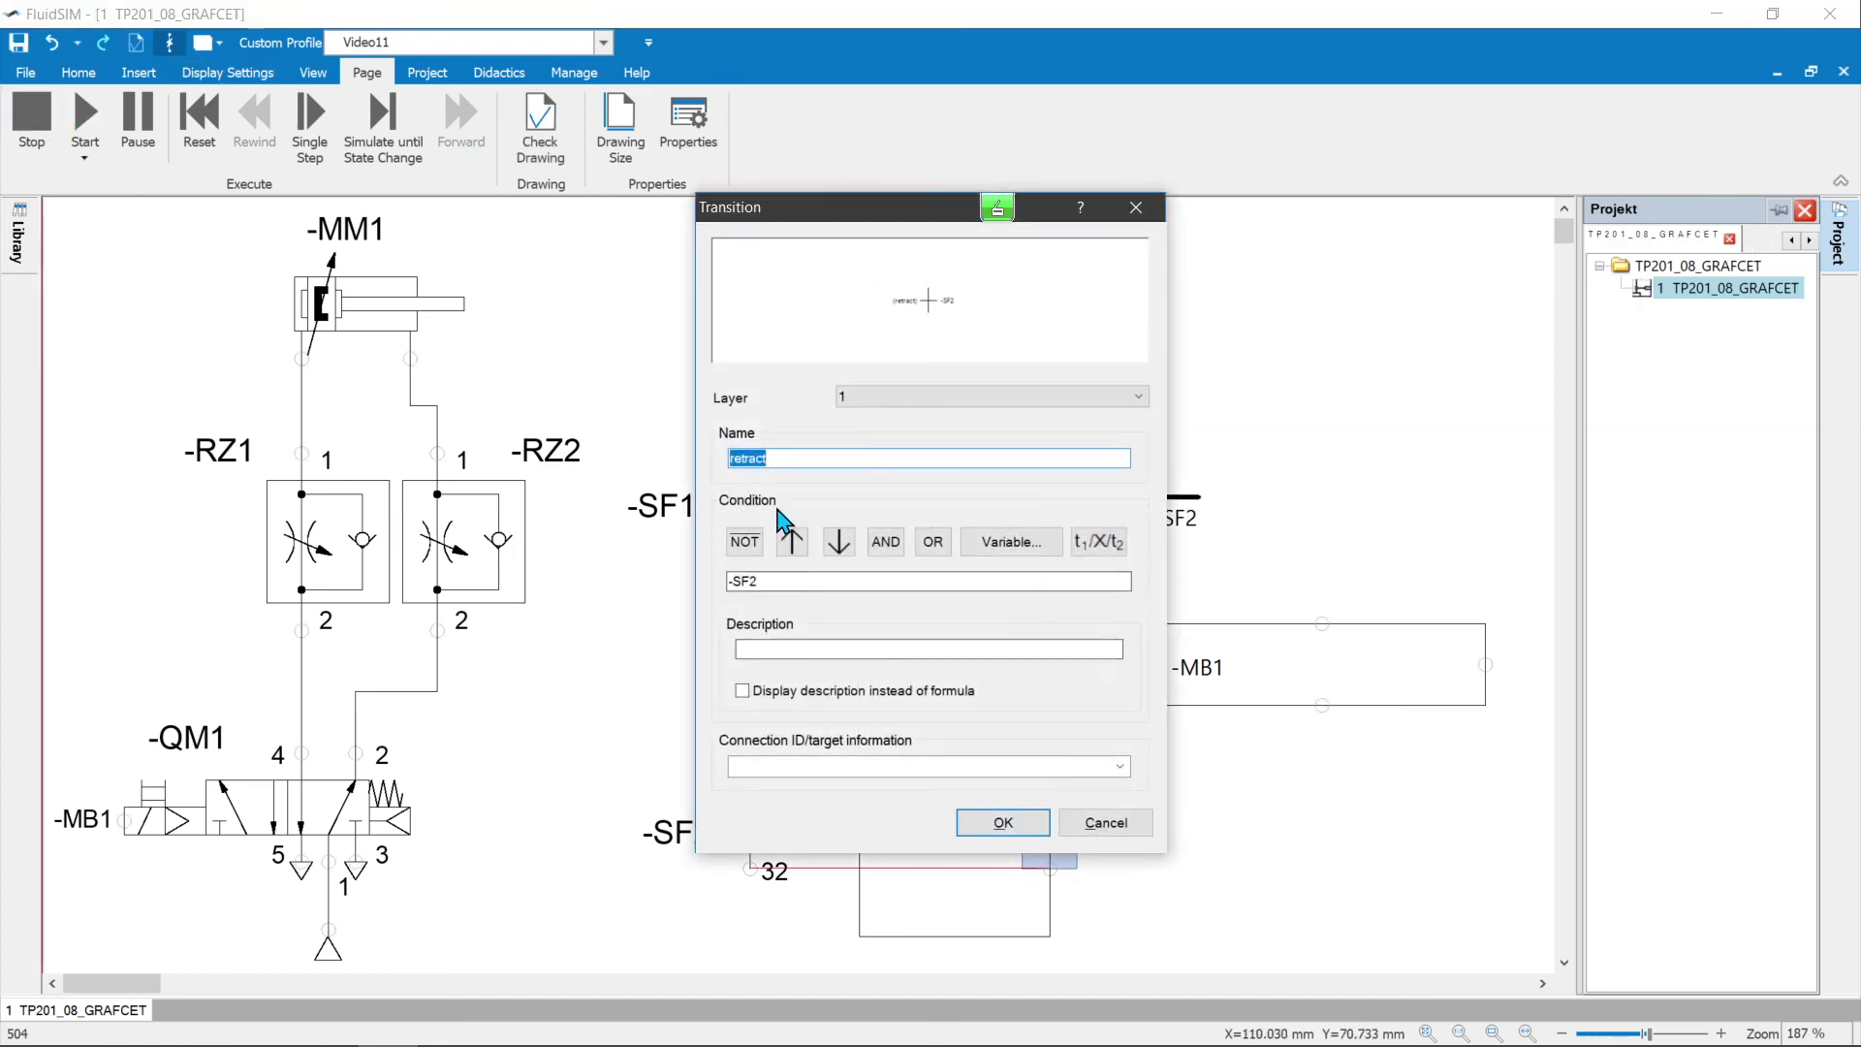
double_click(775, 580)
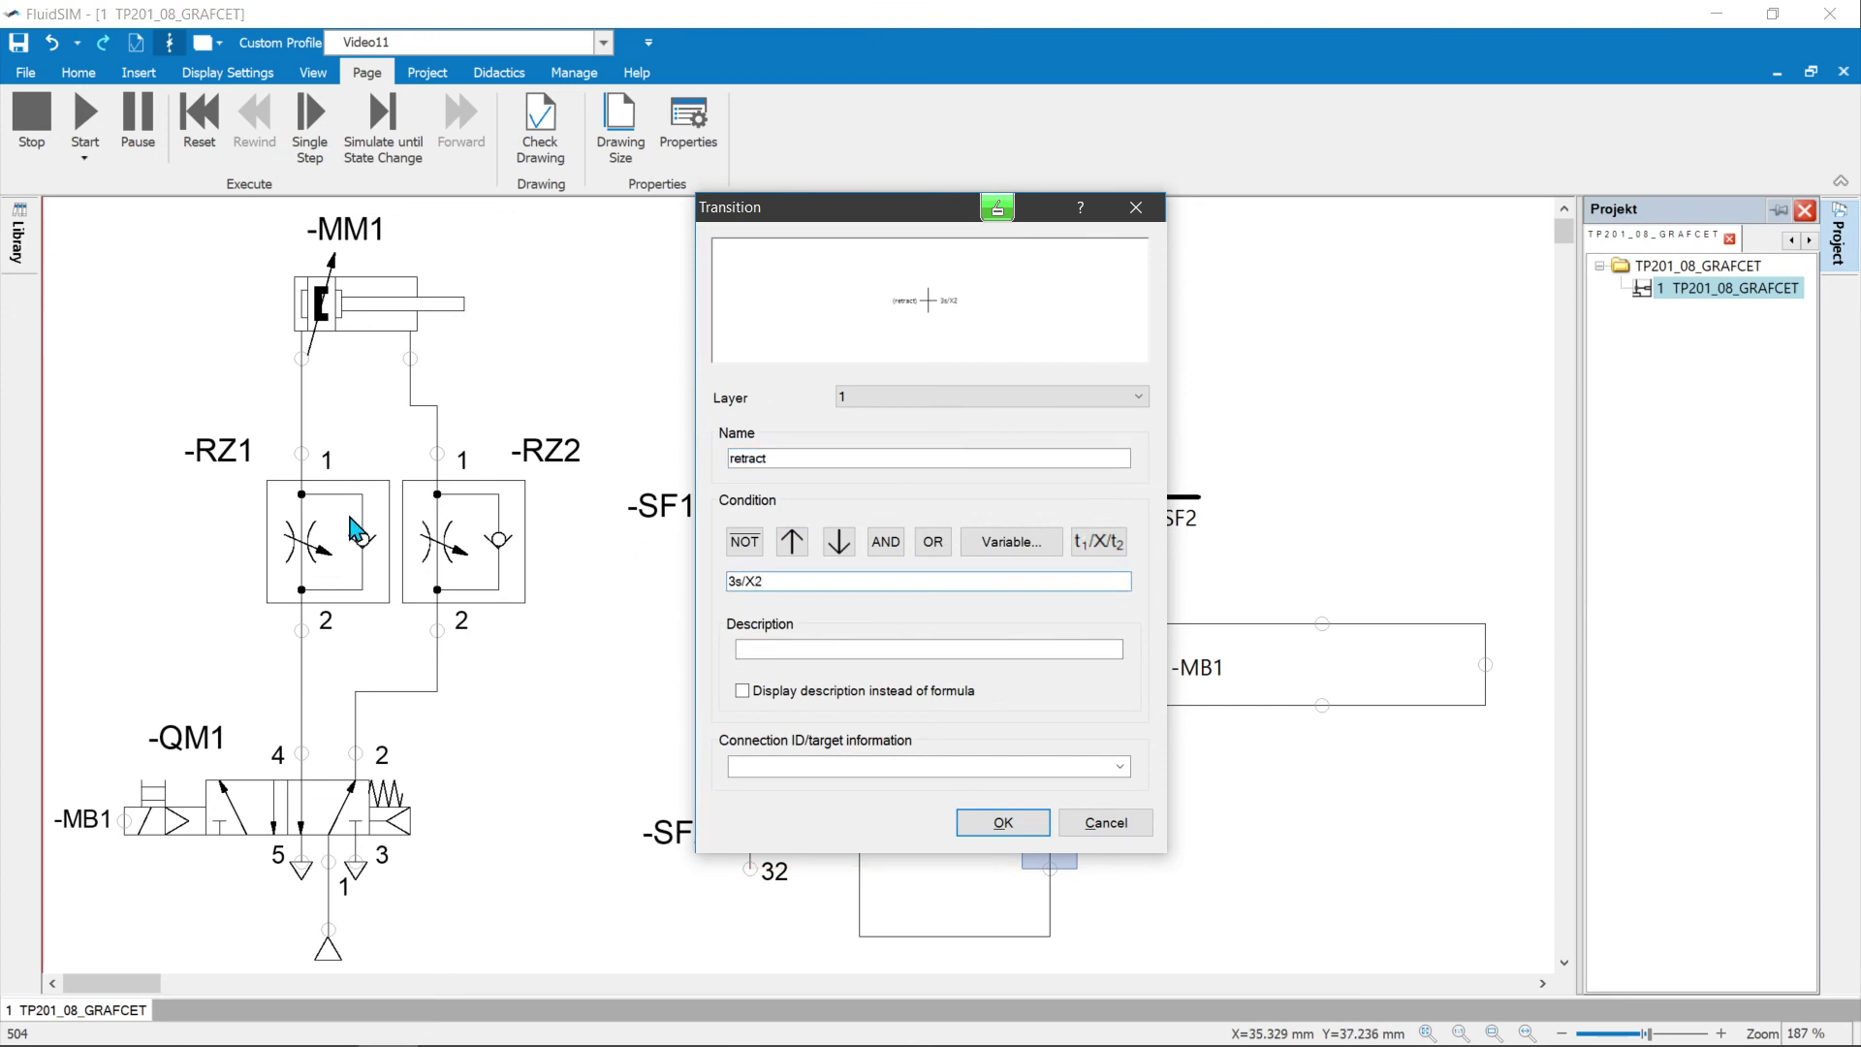
left_click(1003, 822)
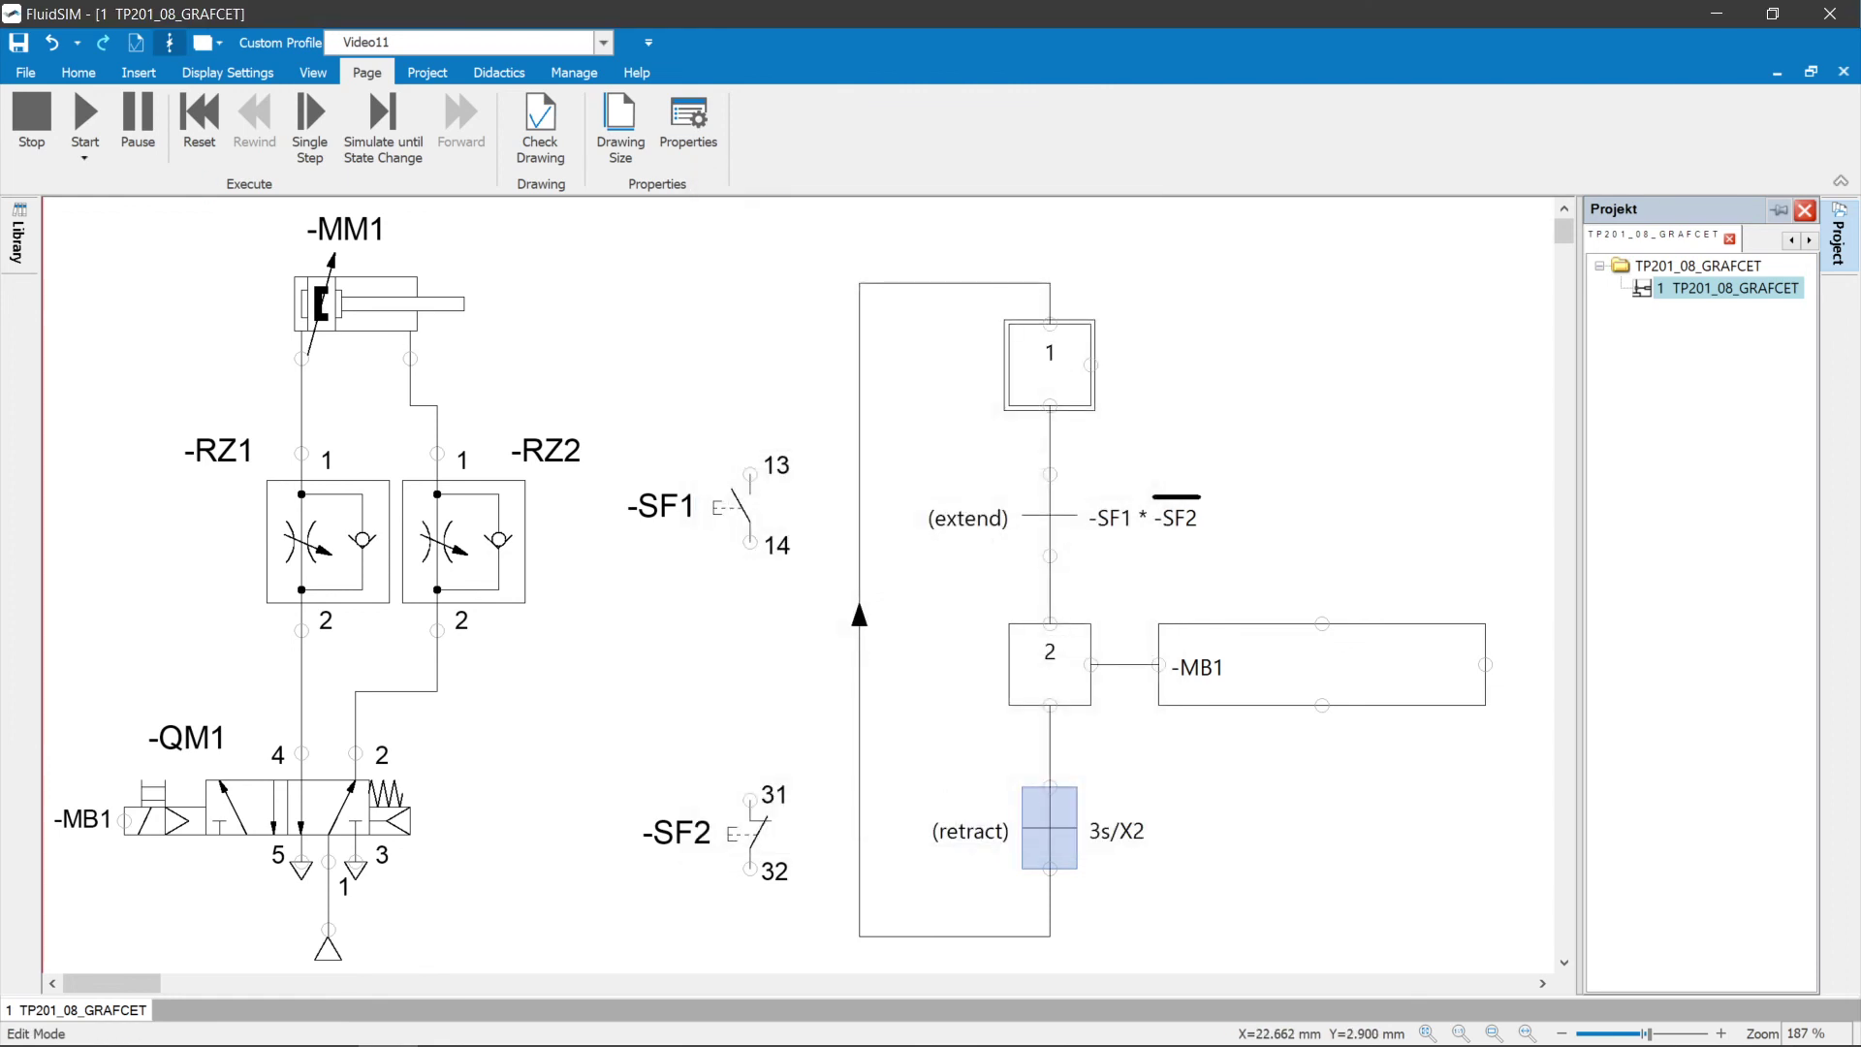
left_click(87, 113)
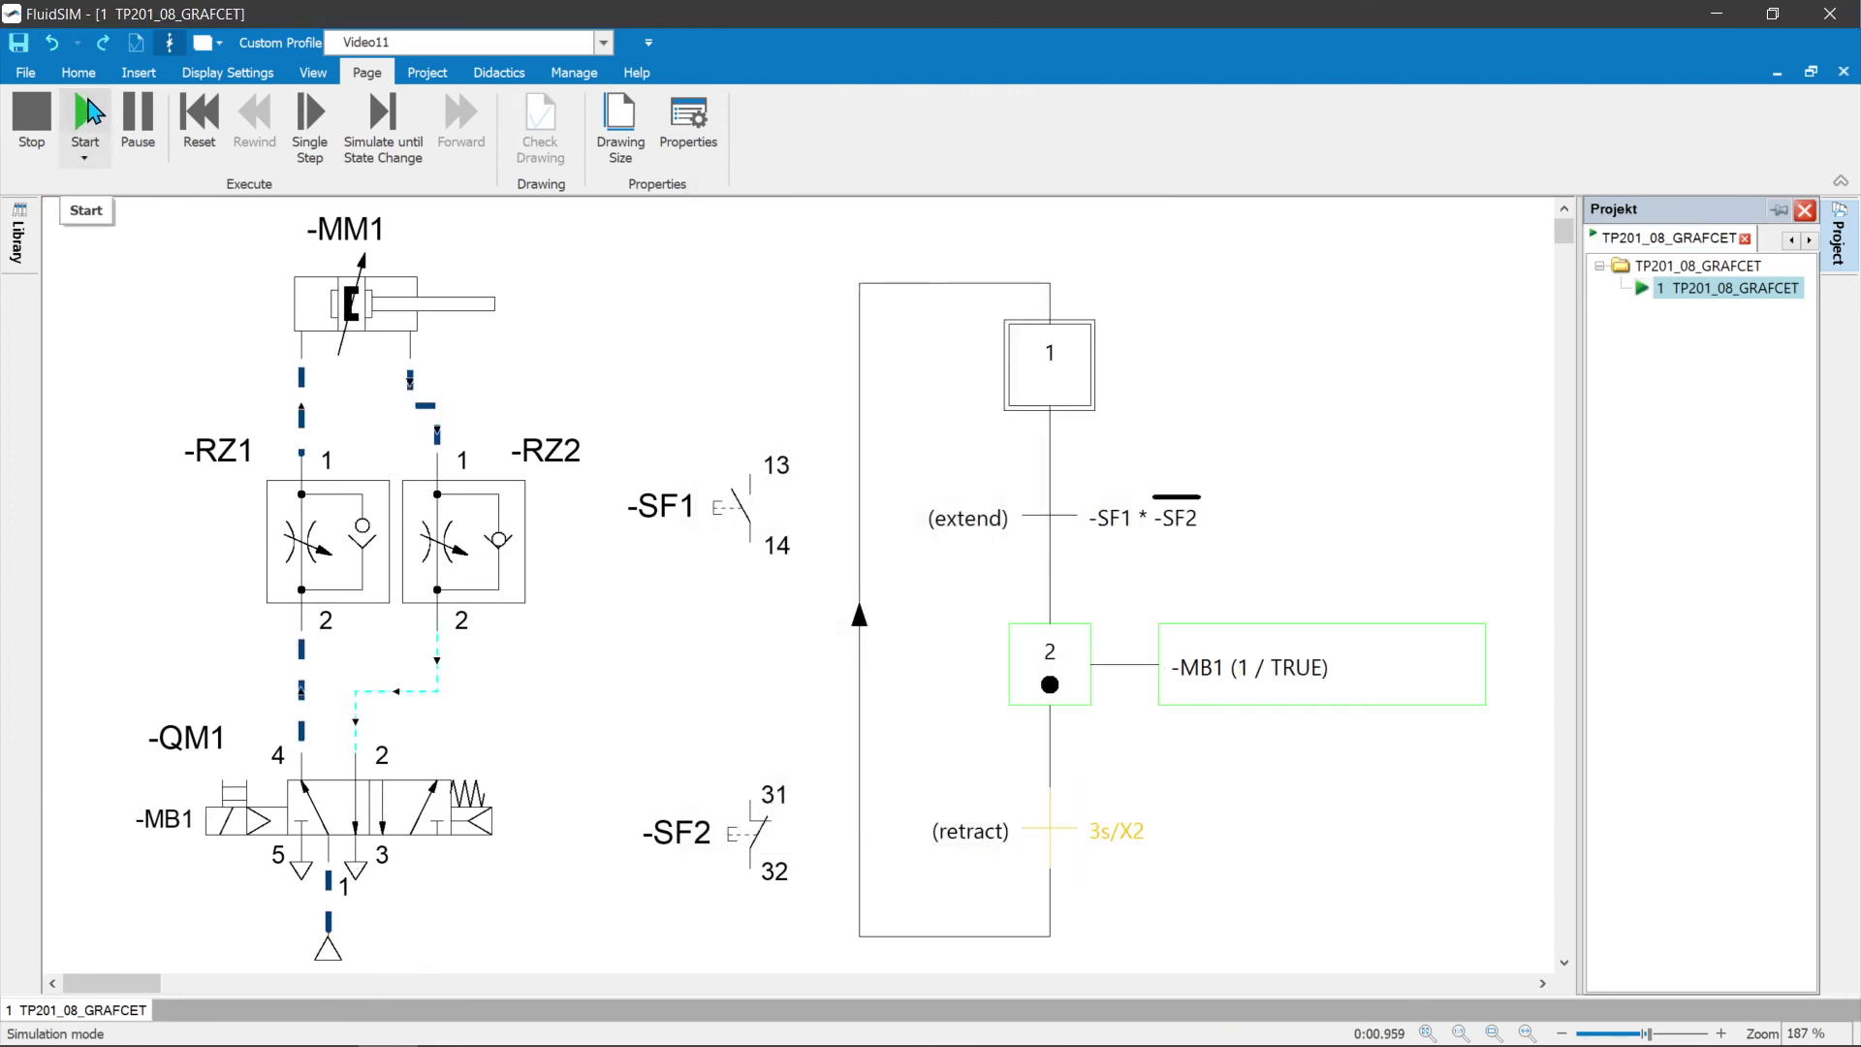